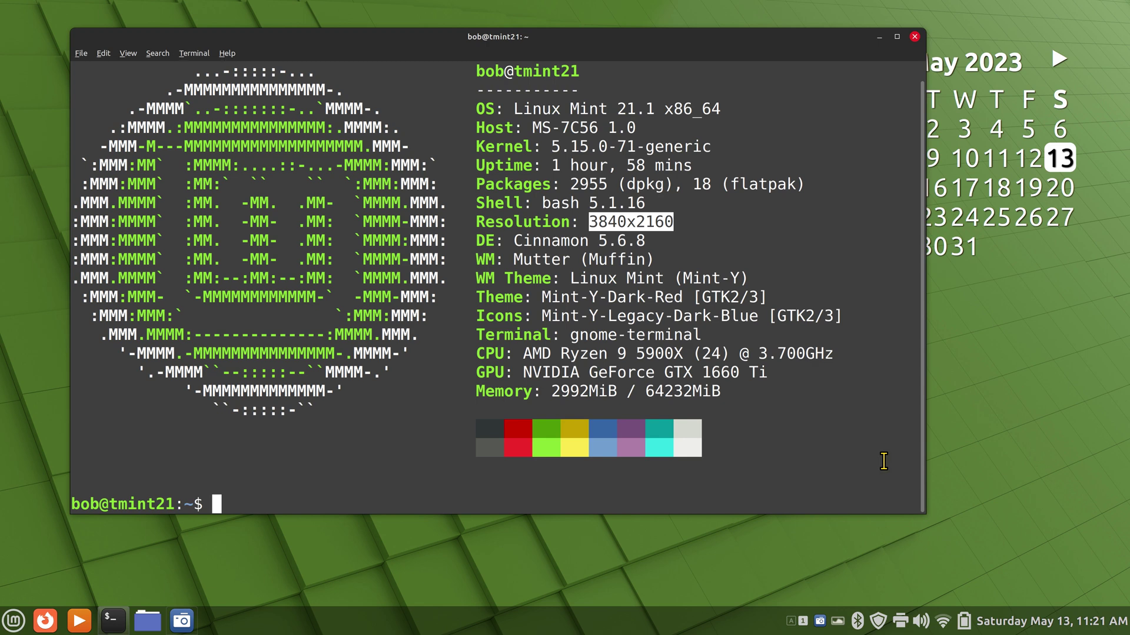
Step: Close the terminal and open Change Desktop Background from the desktop menu
key("ctrl+d")
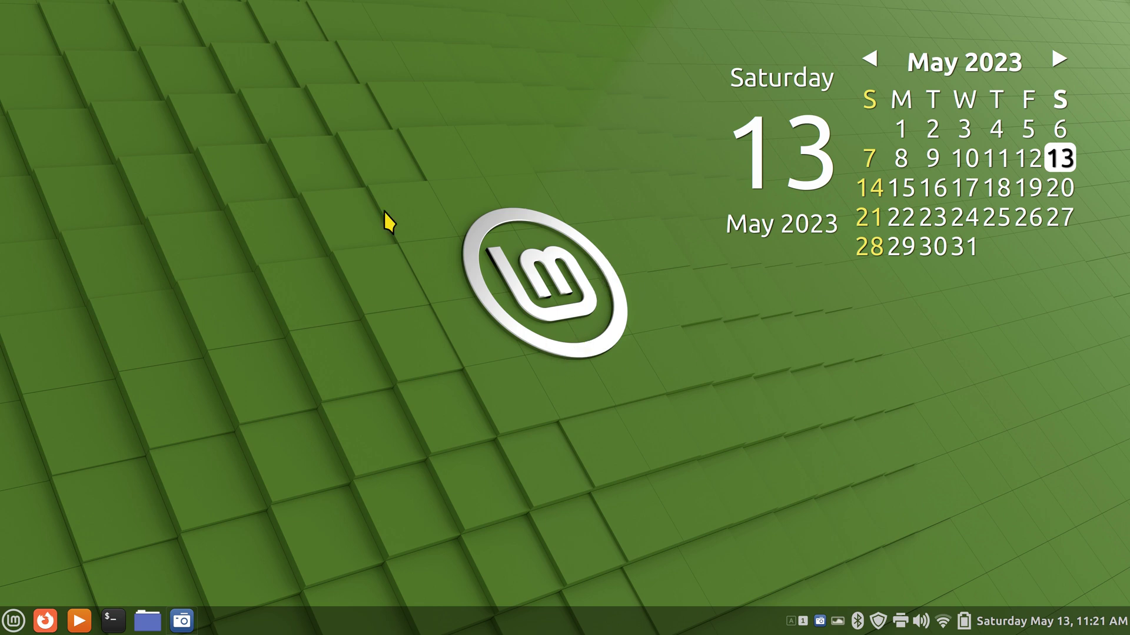
right_click(261, 137)
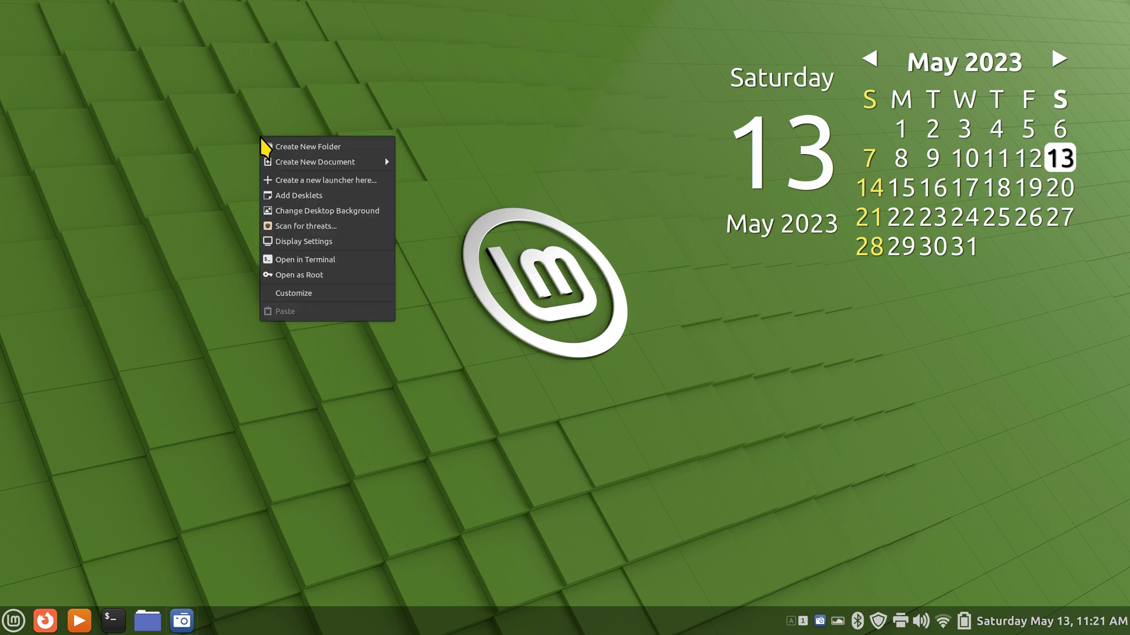
left_click(331, 222)
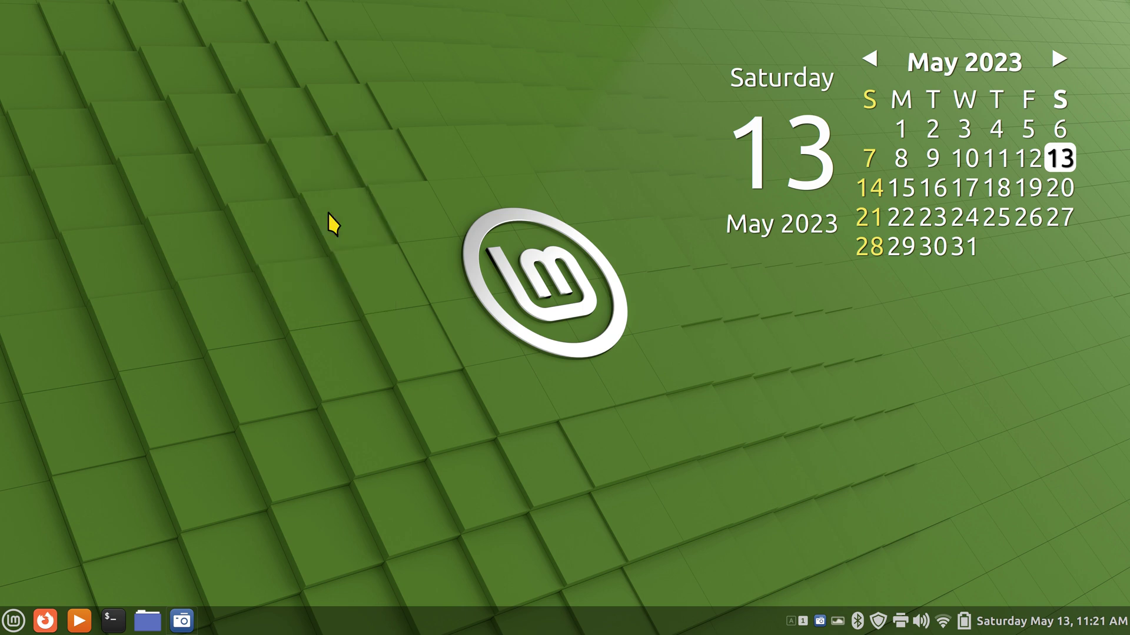
left_click_drag(699, 170, 542, 105)
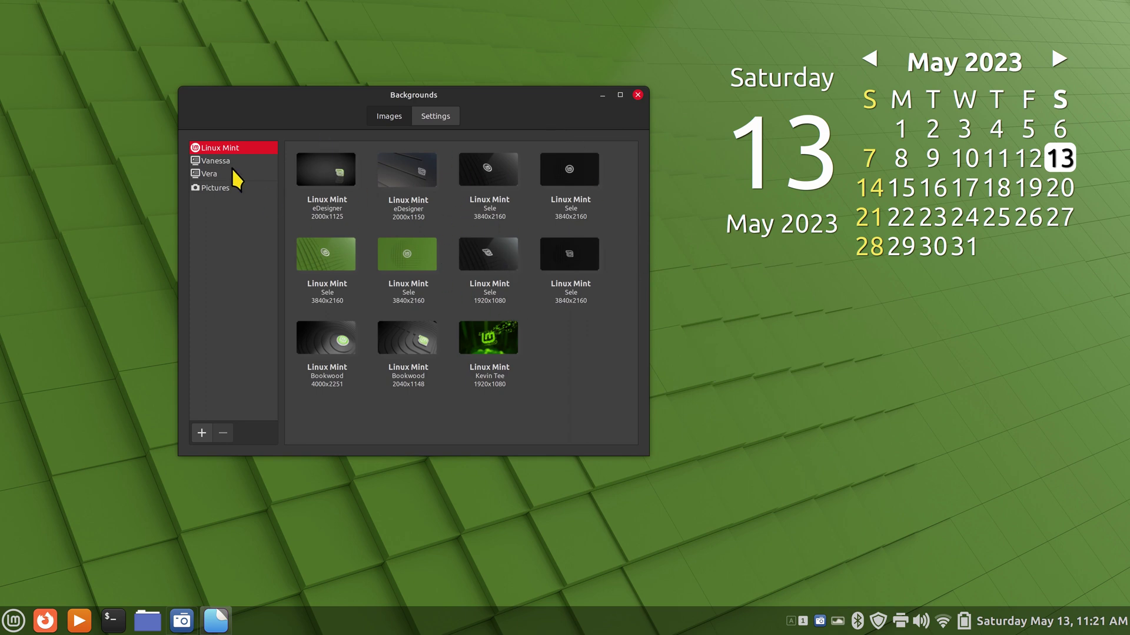
Step: Browse Vanessa and Vera, then set the dark Linux Mint Sele 1920x1080 wallpaper after comparing the green one
left_click(220, 160)
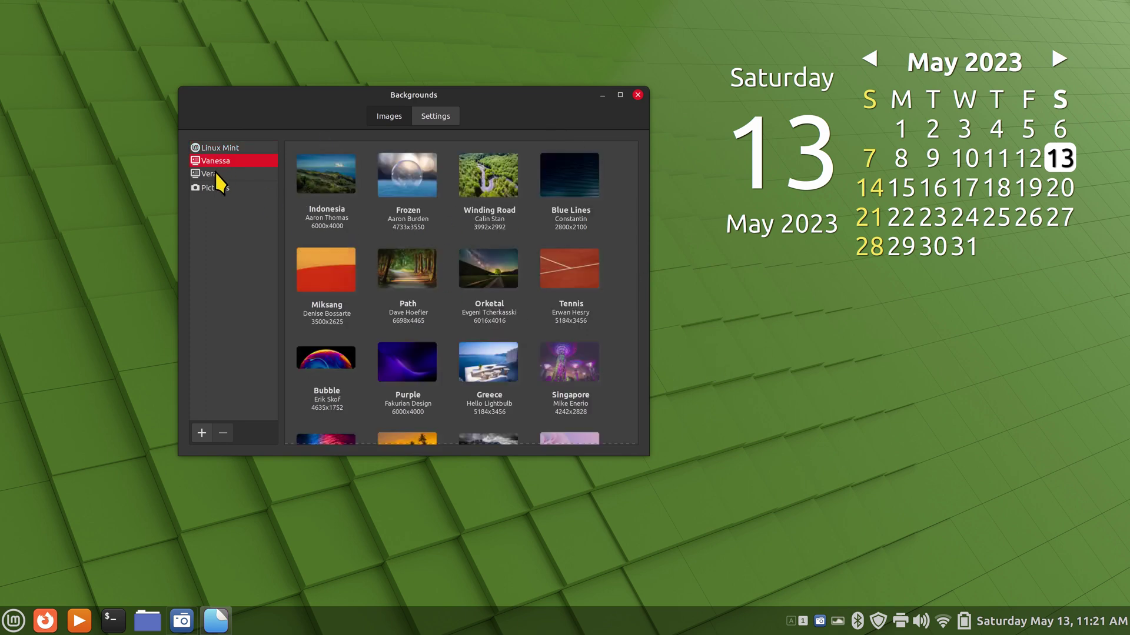
left_click(214, 171)
left_click(223, 151)
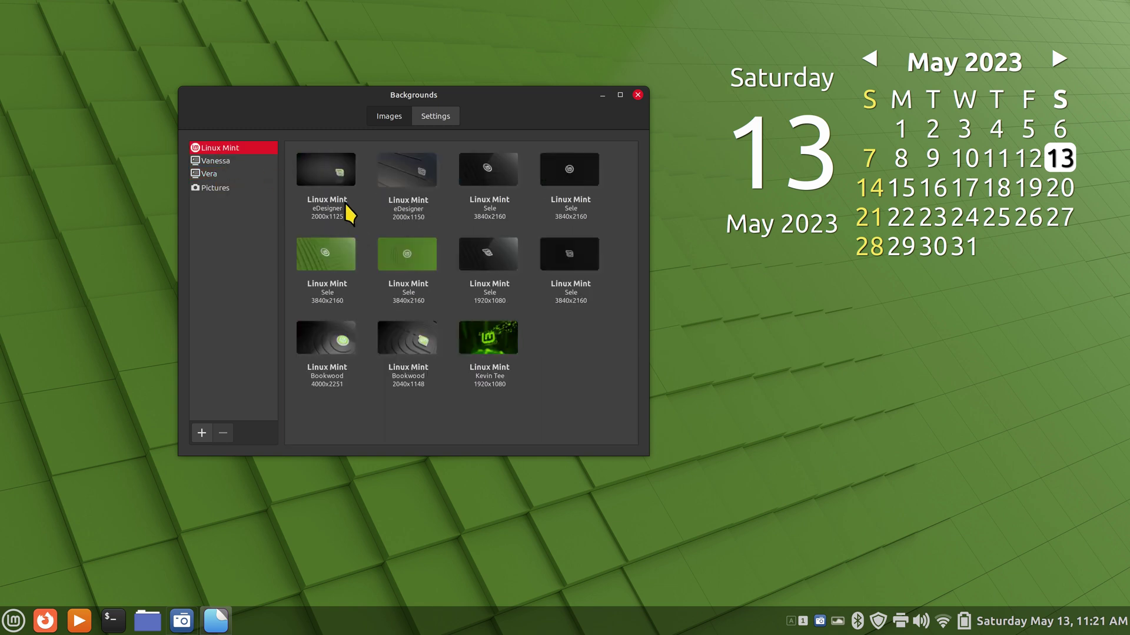
left_click(416, 277)
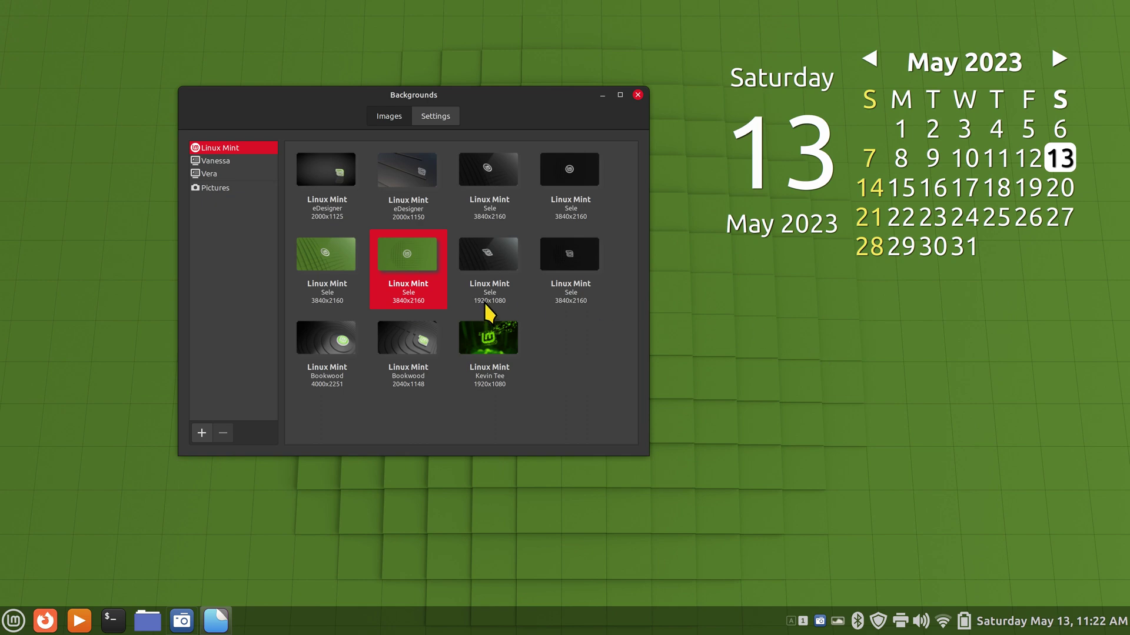
left_click(490, 259)
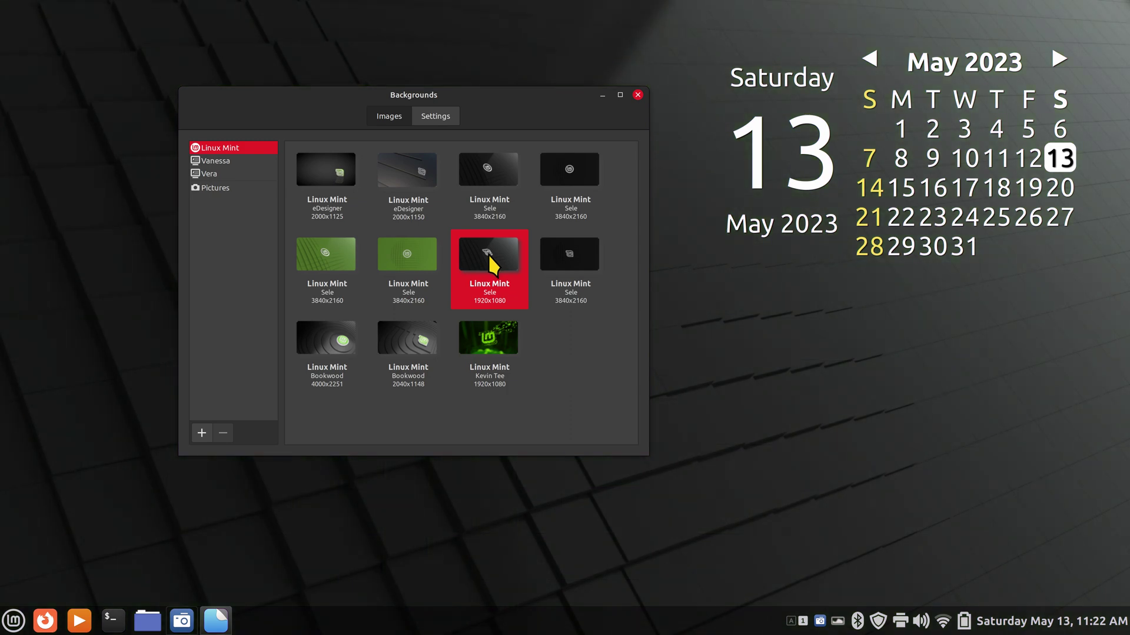
mouse_move(540, 115)
left_mouse_down()
mouse_move(479, 85)
mouse_move(550, 117)
left_mouse_up()
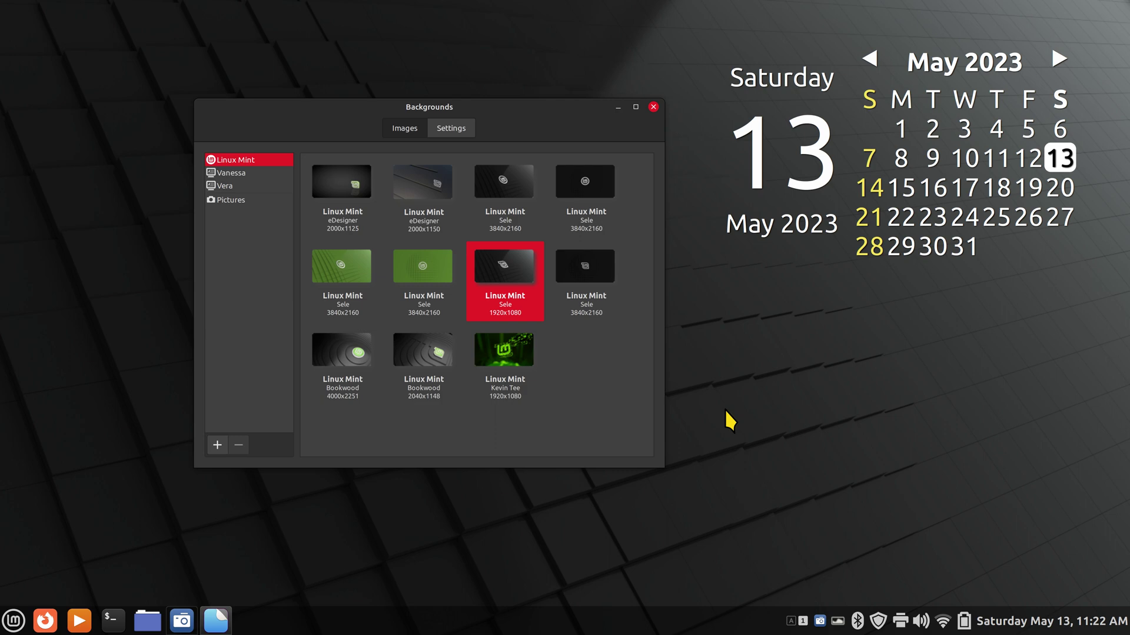
left_click(432, 292)
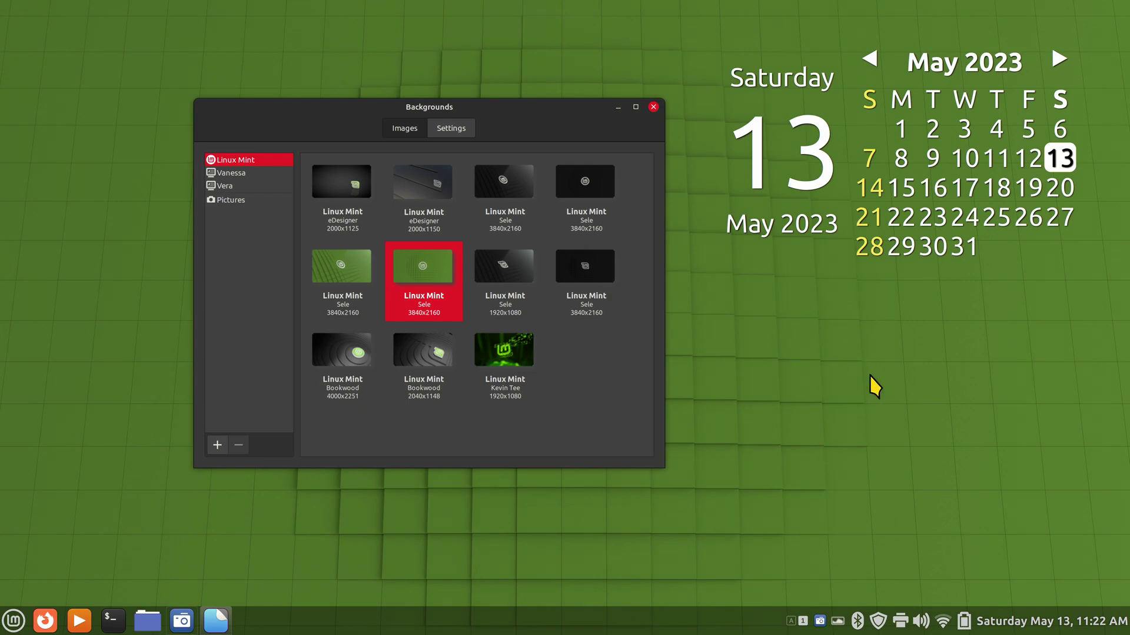
left_click(503, 265)
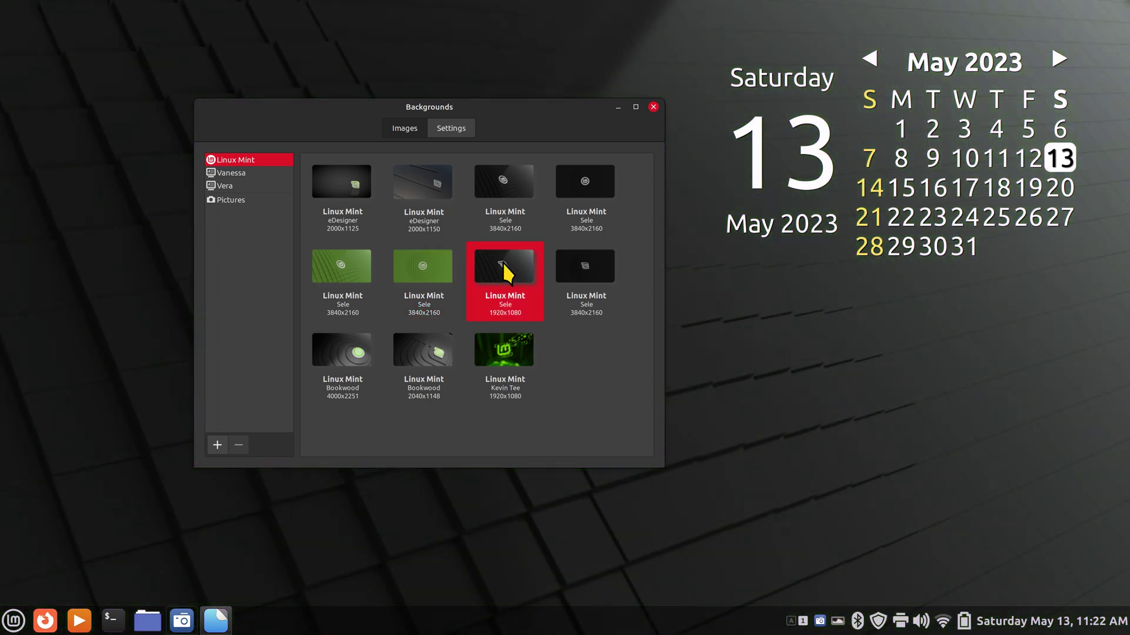
Step: From Vanessa, try Singapore and San Francisco, then set Santorini (2667x4000) as wallpaper
left_click(247, 173)
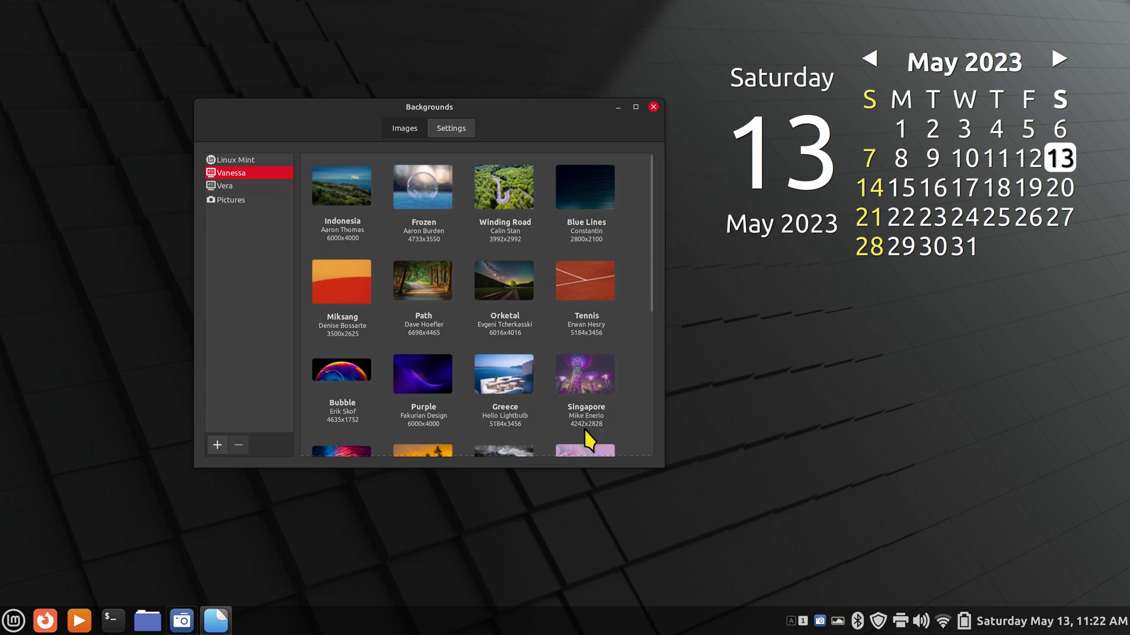
left_click(590, 390)
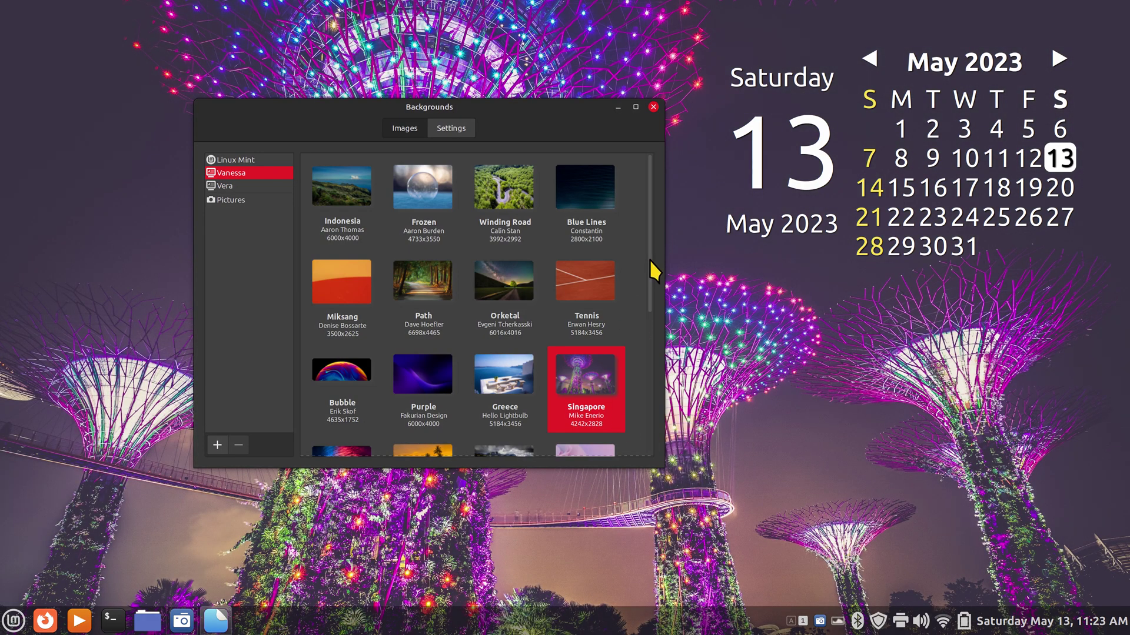
scroll(644, 302, "down", 5)
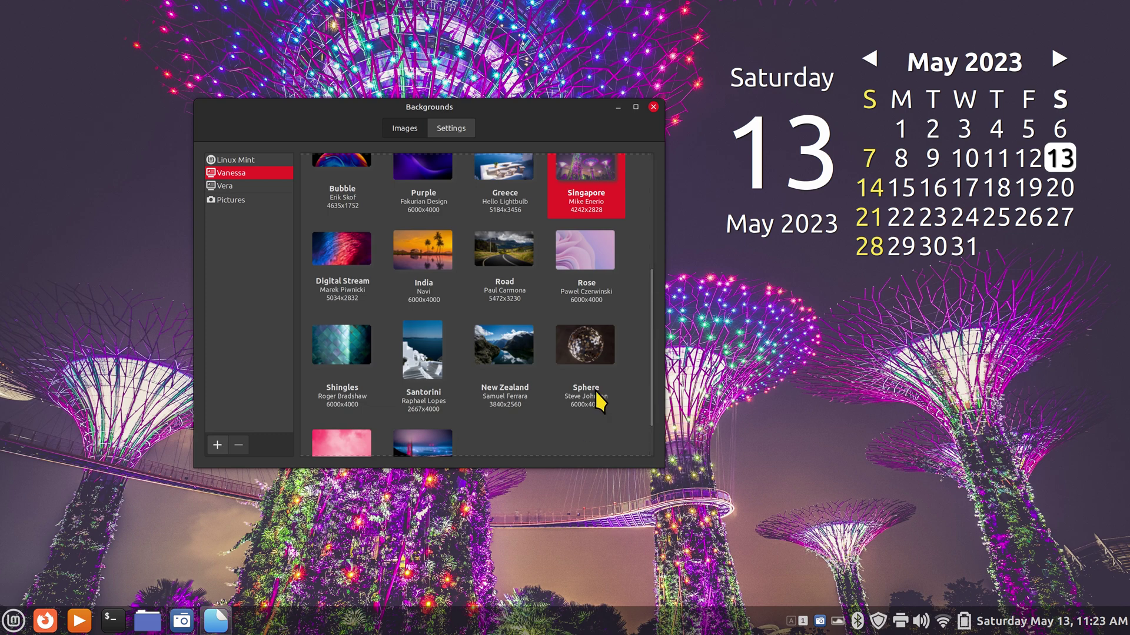
scroll(595, 393, "down", 2)
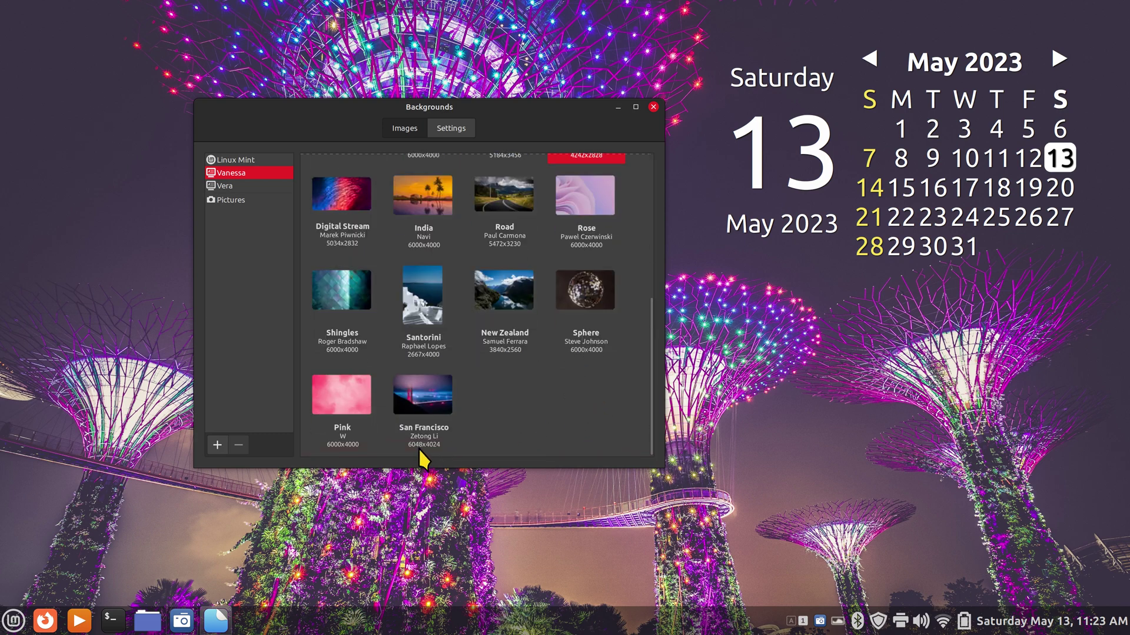
left_click(425, 400)
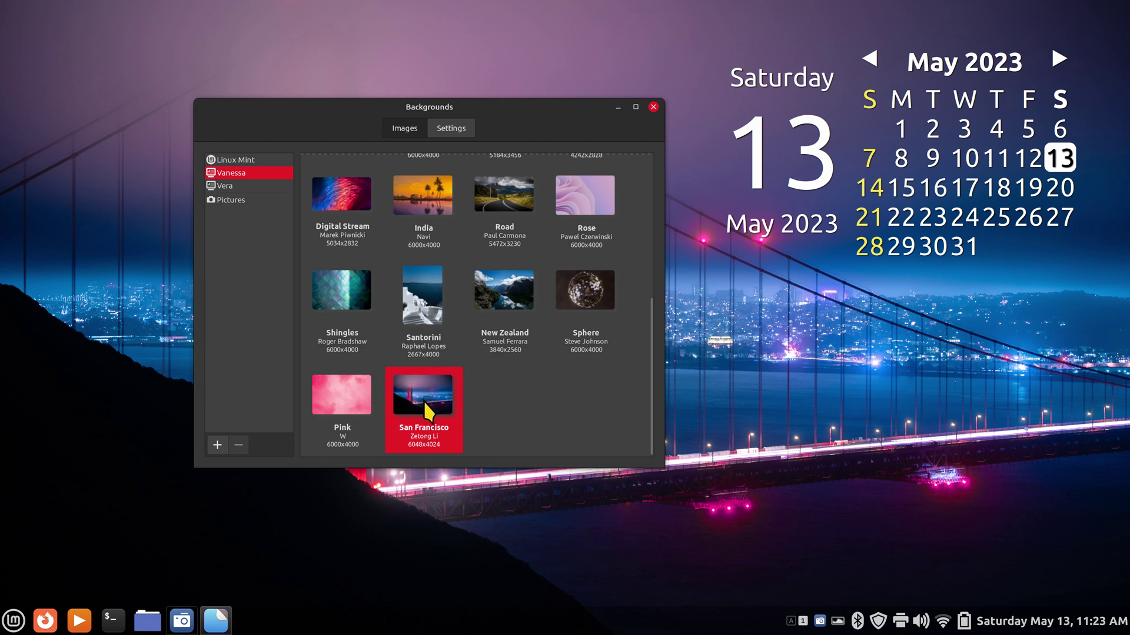
left_click(439, 306)
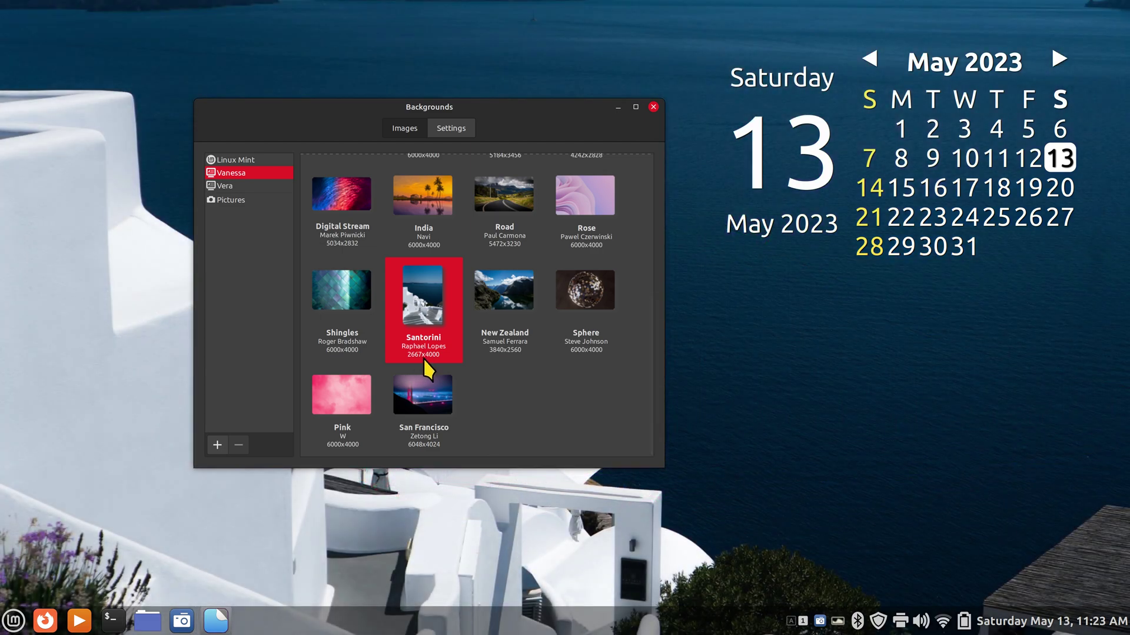
left_click_drag(554, 112, 957, 143)
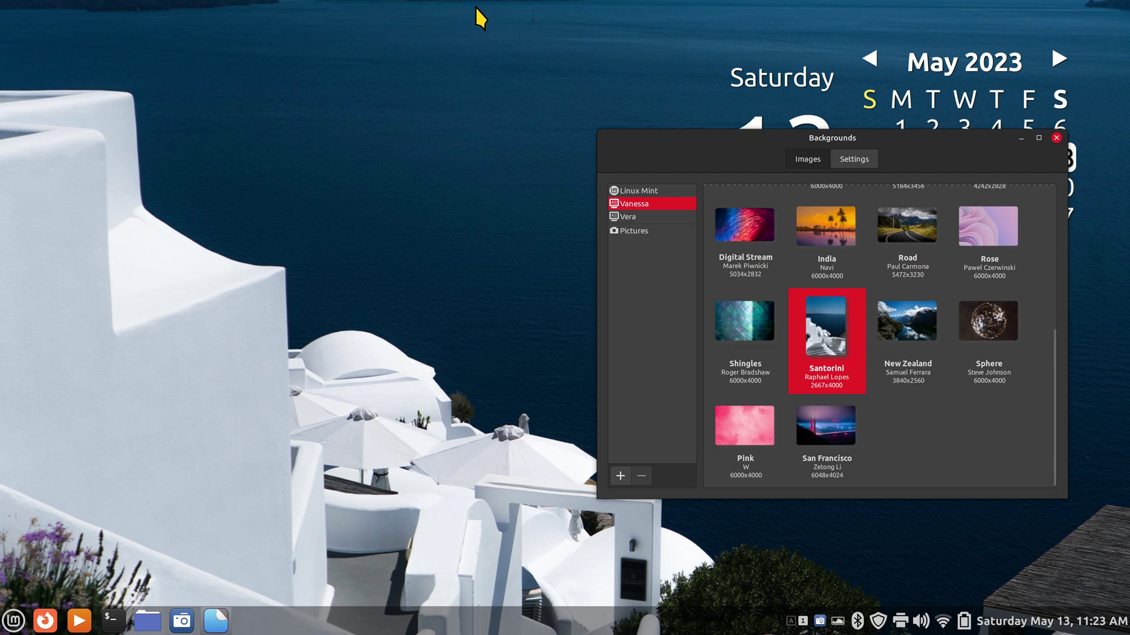
Step: Set the picture aspect to Scaled and minimize Backgrounds to view the wallpaper
left_click_drag(960, 141, 749, 157)
left_click(643, 175)
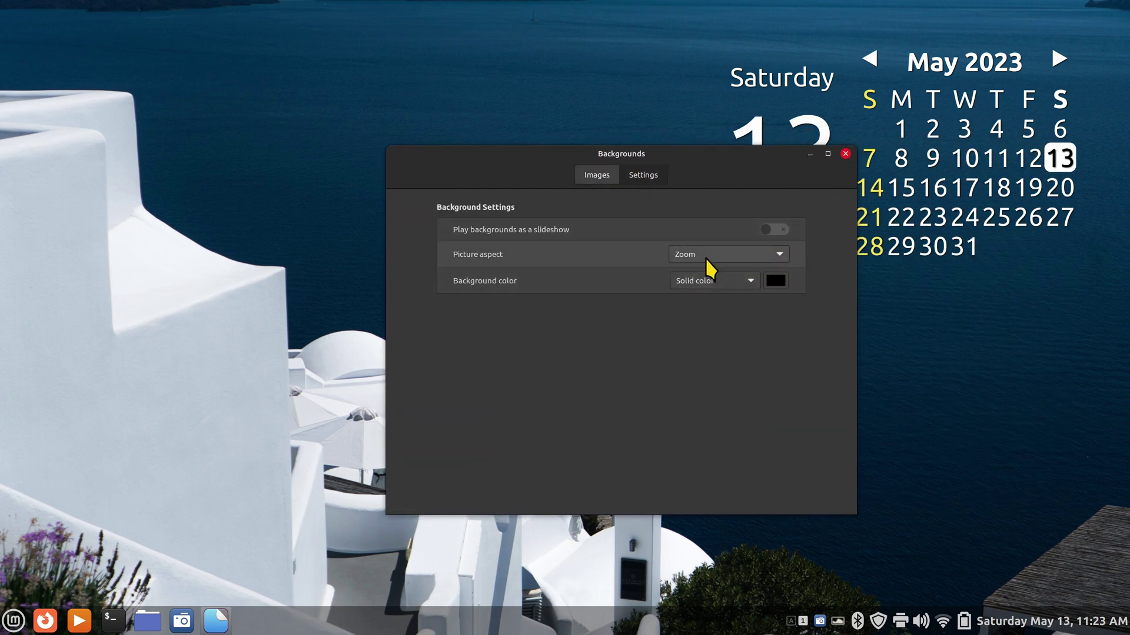
left_click(706, 257)
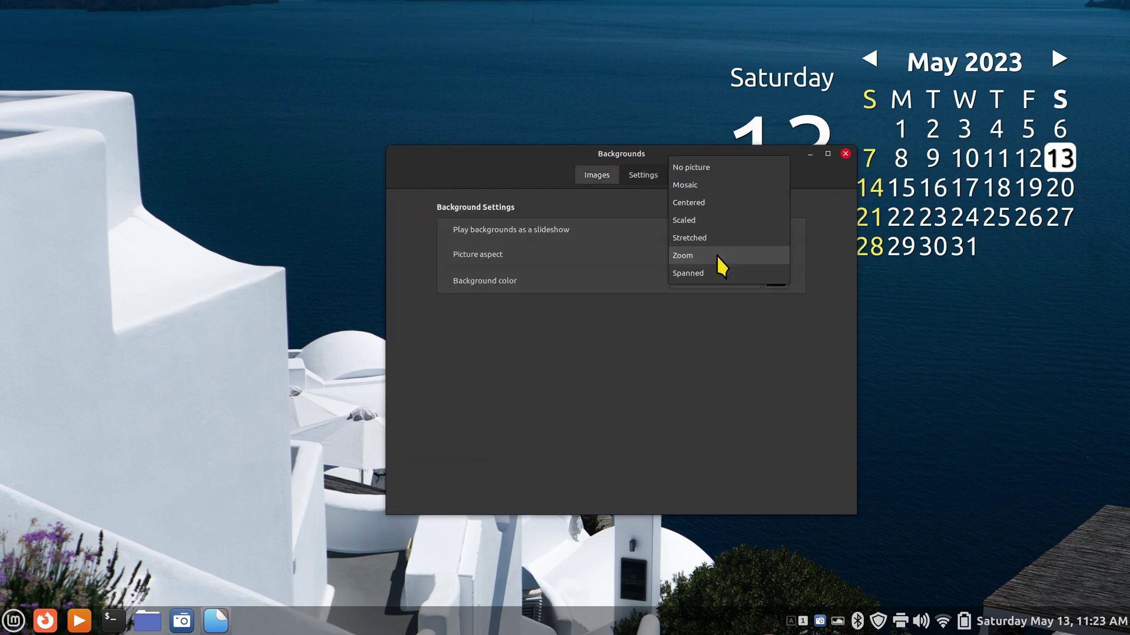
left_click(725, 220)
left_click_drag(765, 168, 406, 159)
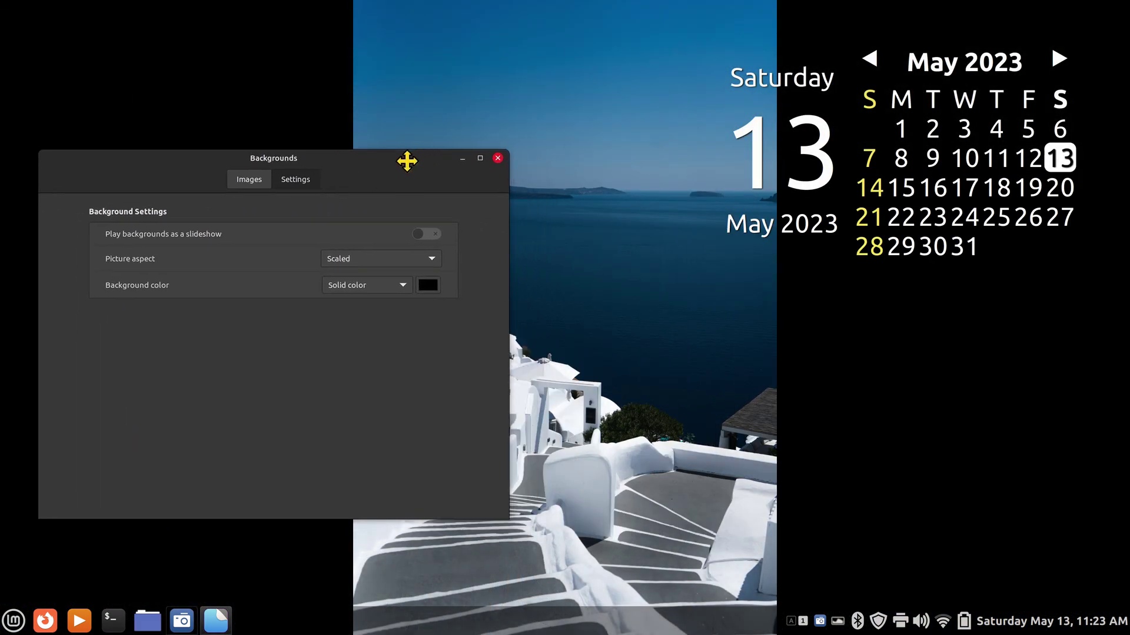
left_click(463, 158)
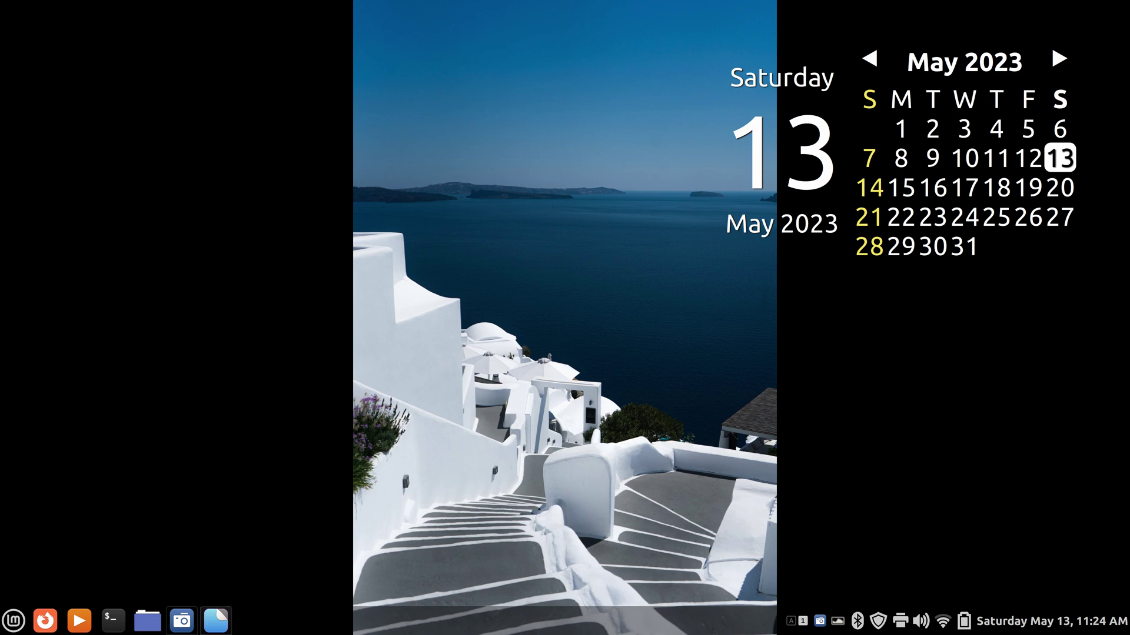
left_click(216, 621)
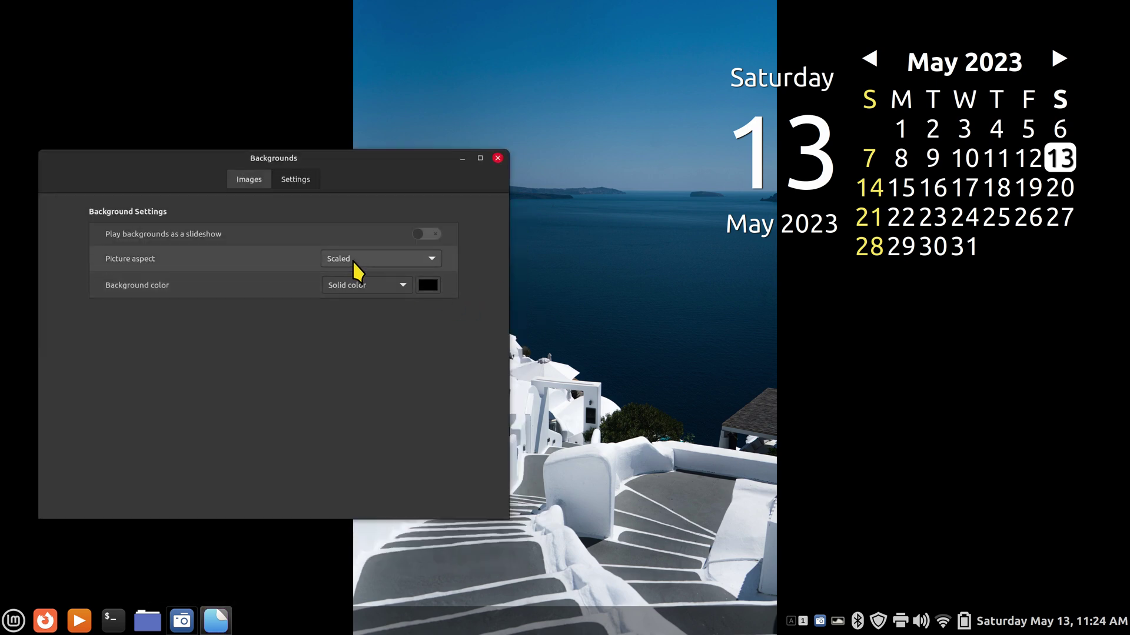
Step: Try Stretched, then set the picture aspect back to Zoom
left_click_drag(369, 157, 644, 176)
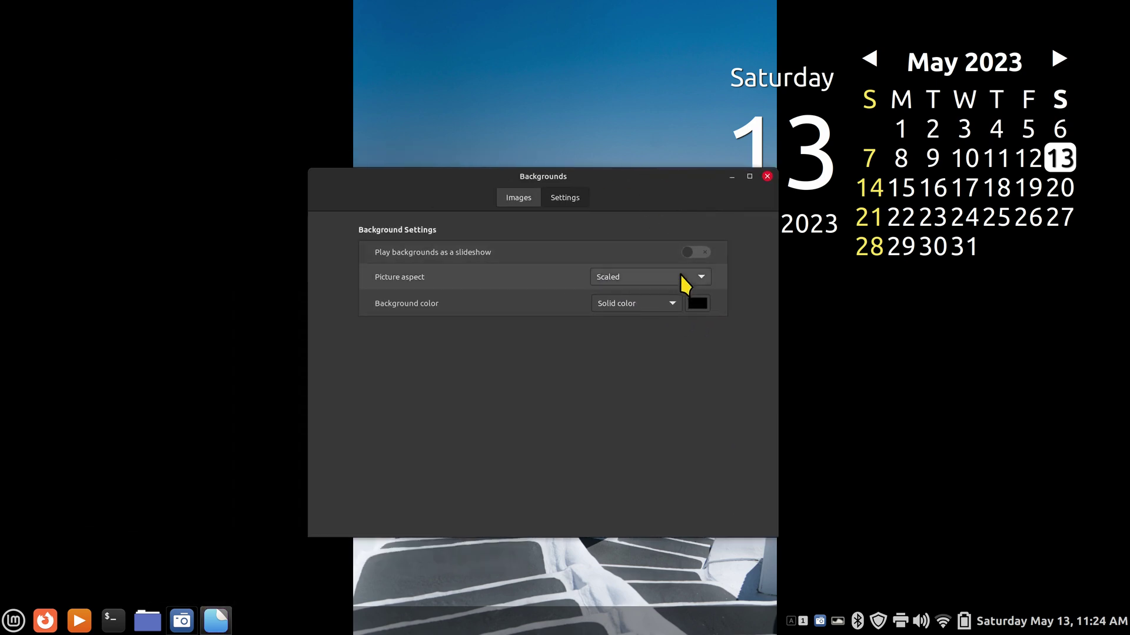
left_click(680, 274)
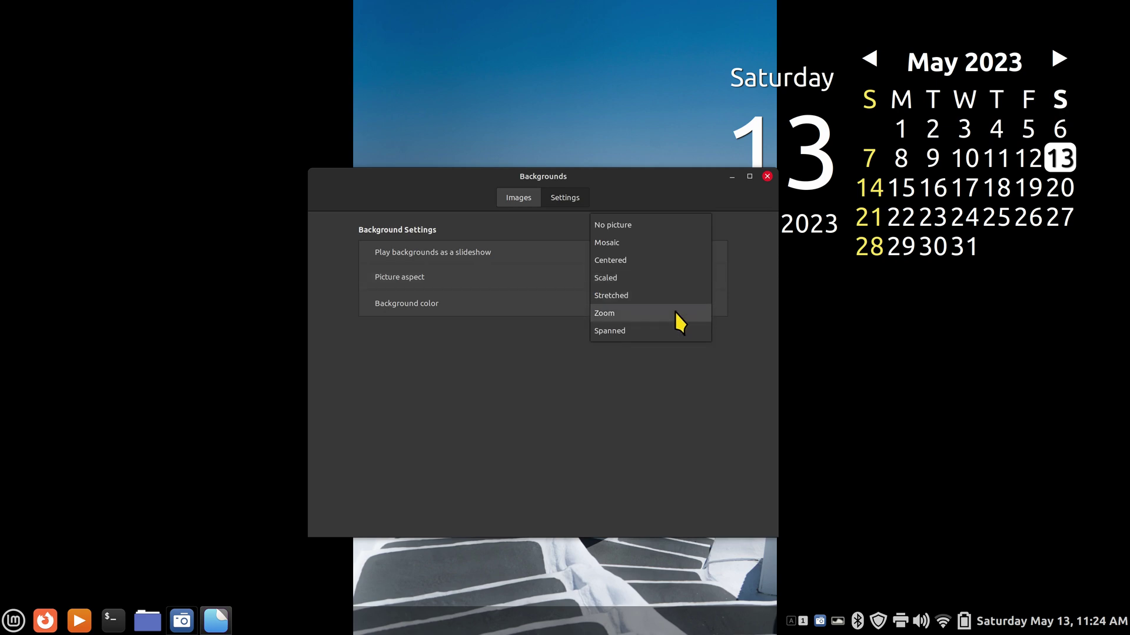
left_click(676, 296)
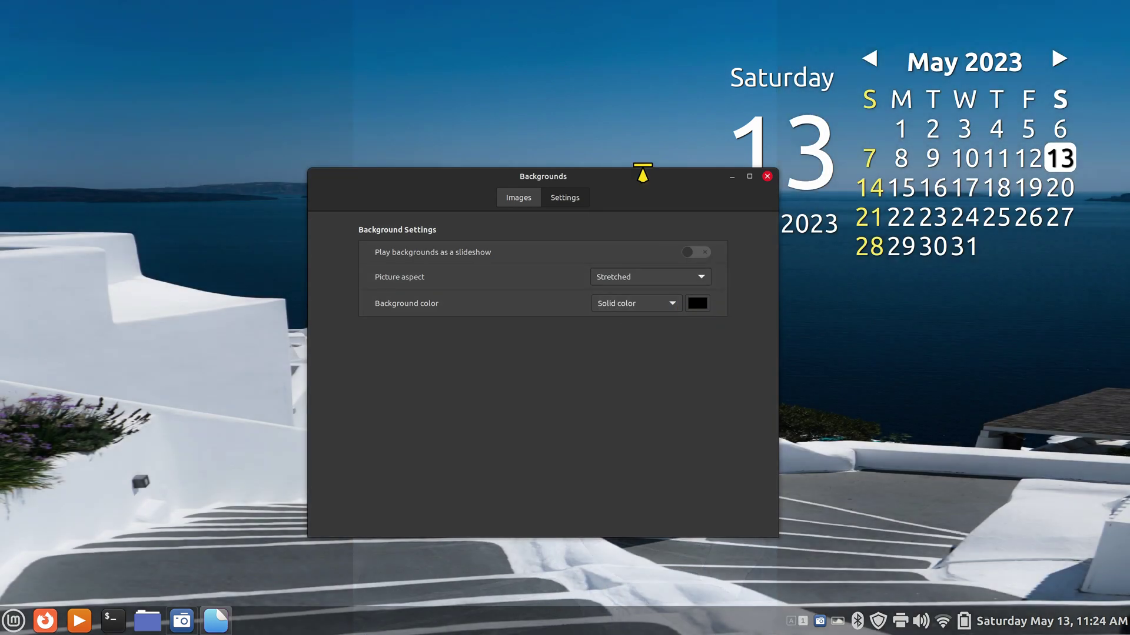
left_click_drag(643, 172, 563, 179)
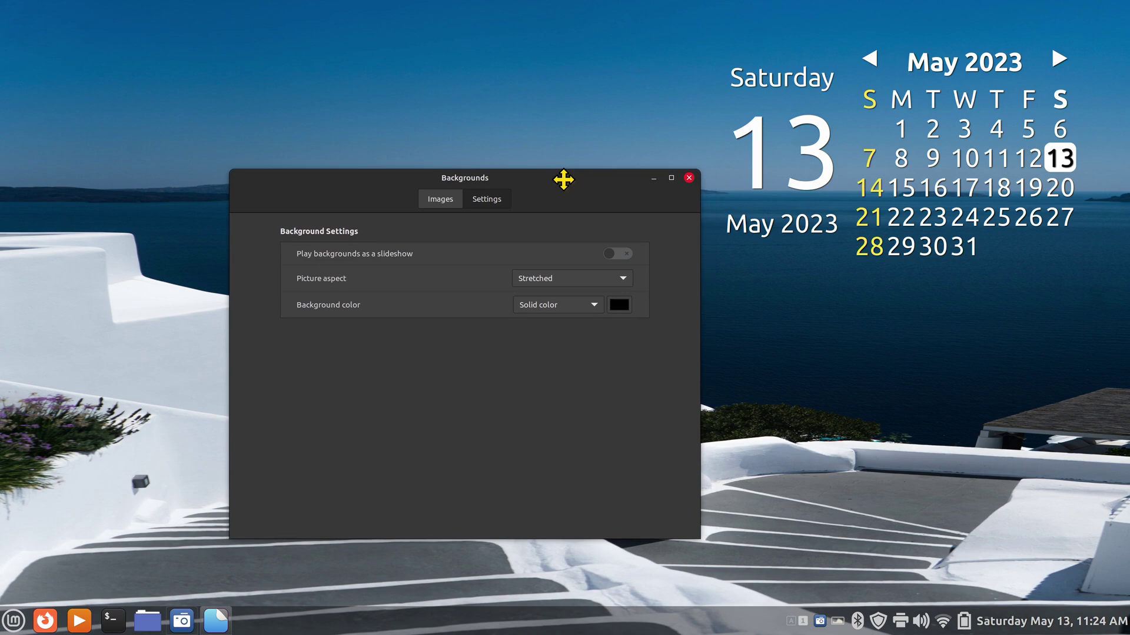
left_click(559, 283)
left_click(562, 298)
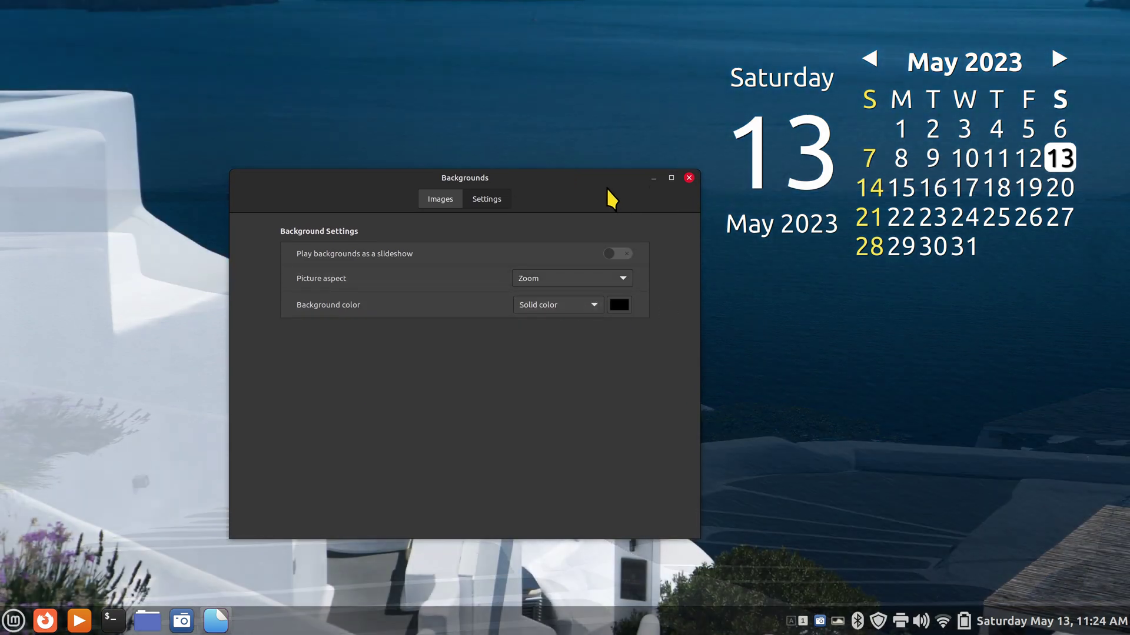
left_click_drag(607, 187, 564, 175)
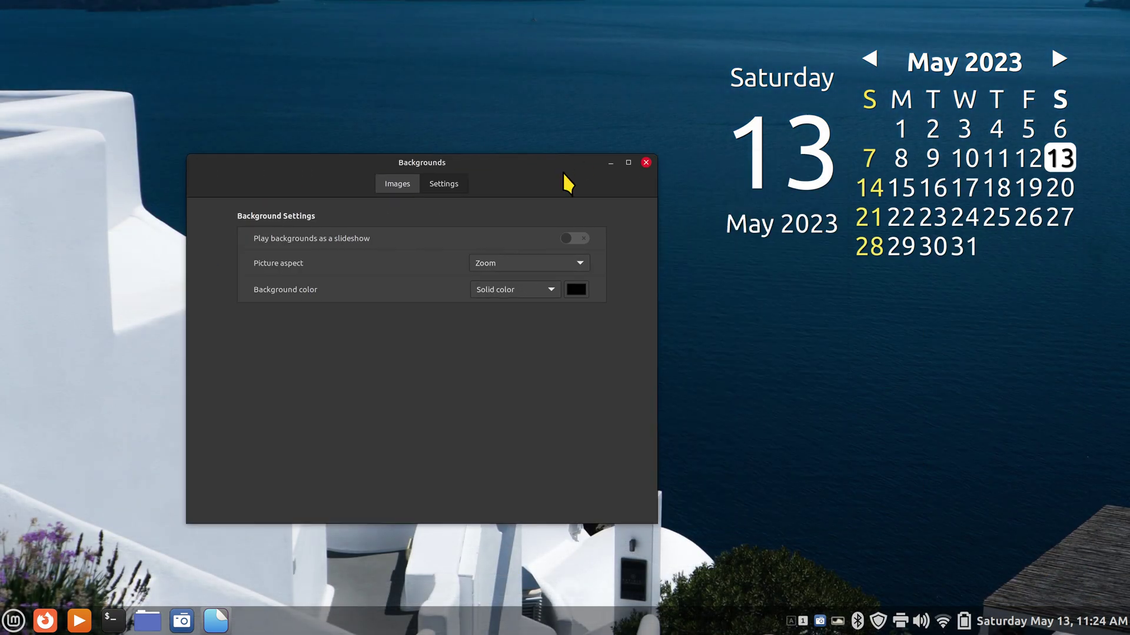
Step: Set the Skiing wallpaper from the Vera collection
left_click(388, 184)
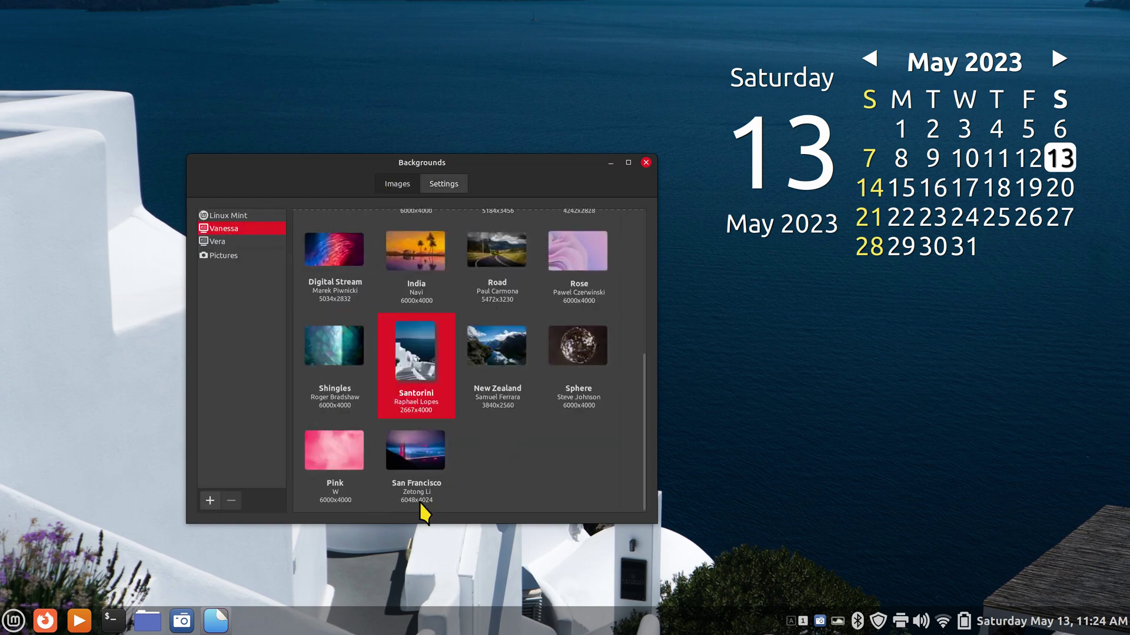
left_click(224, 241)
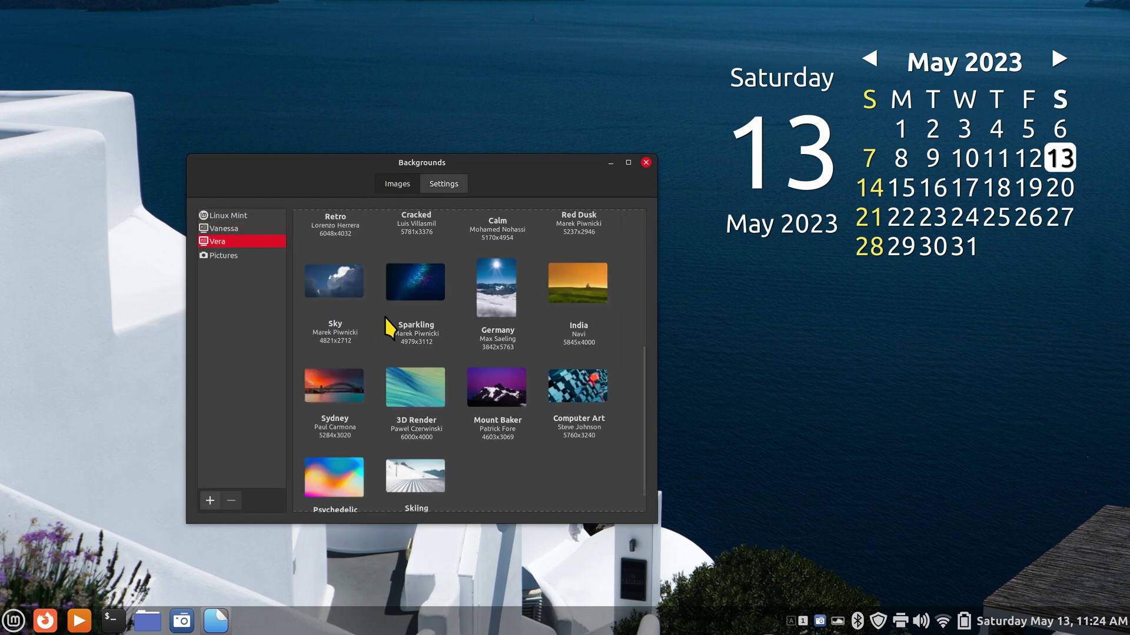
scroll(528, 398, "down", 1)
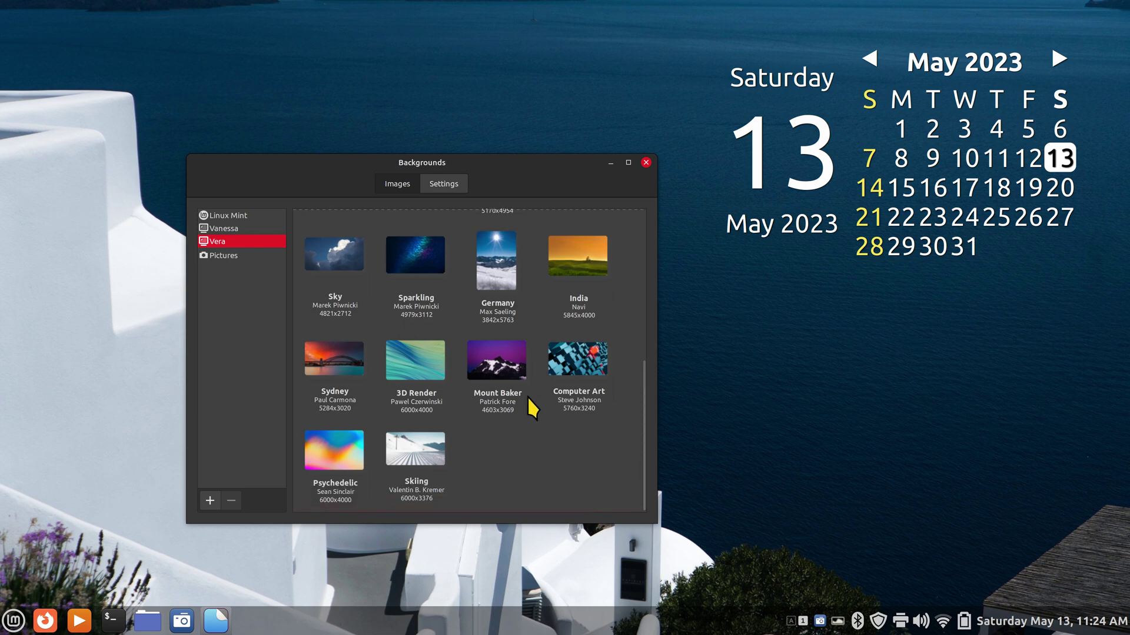
left_click(422, 505)
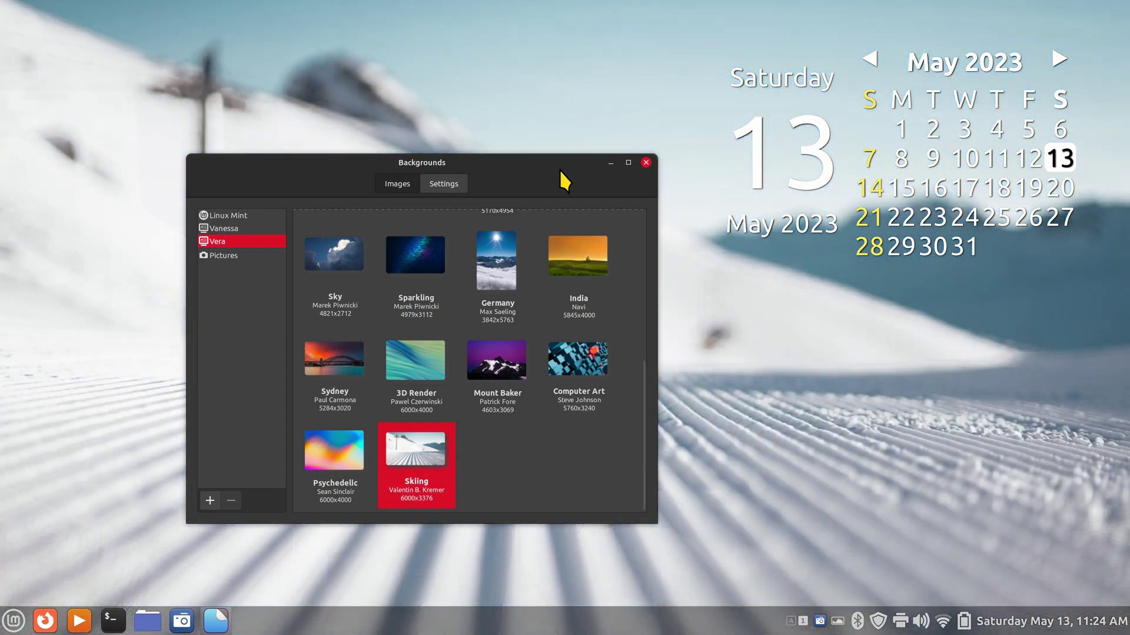
mouse_move(525, 167)
left_mouse_down()
mouse_move(991, 222)
mouse_move(441, 177)
mouse_move(627, 166)
mouse_move(525, 145)
left_mouse_up()
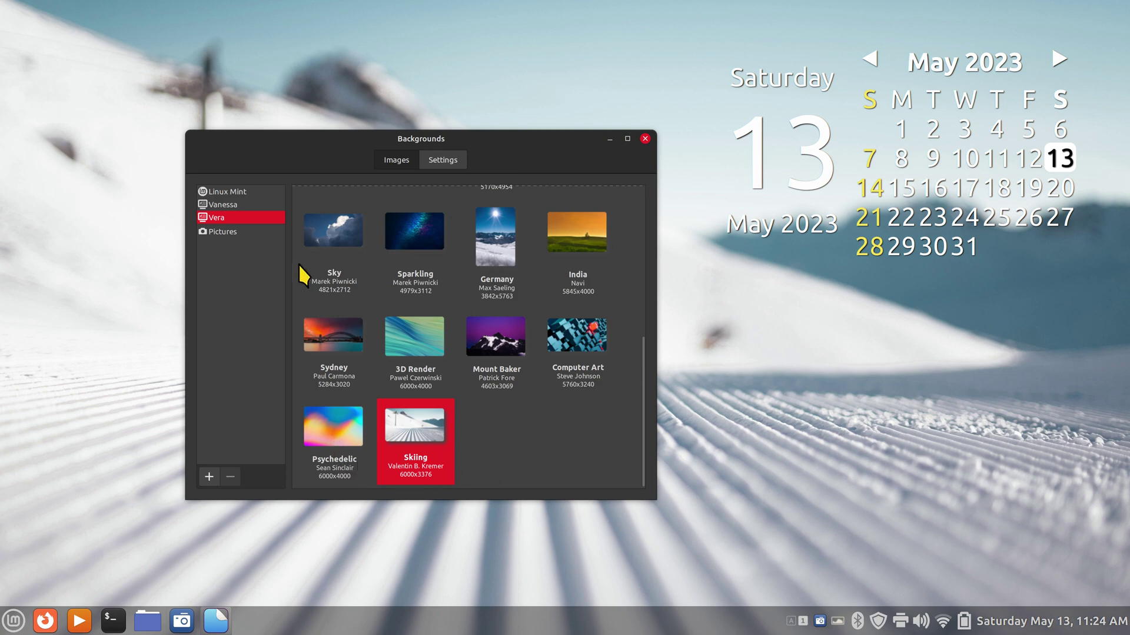
Step: From Pictures, try 8.jpg, then set the forest path 9.jpg (1600x1200) as wallpaper
left_click(219, 231)
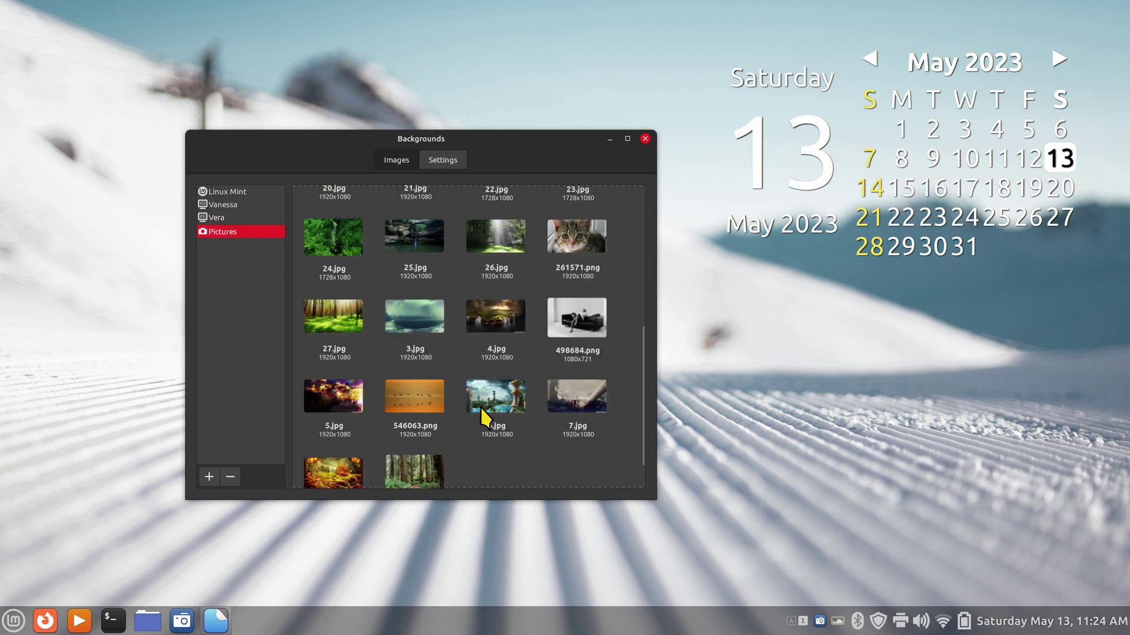
scroll(488, 423, "up", 1)
scroll(490, 415, "up", 3)
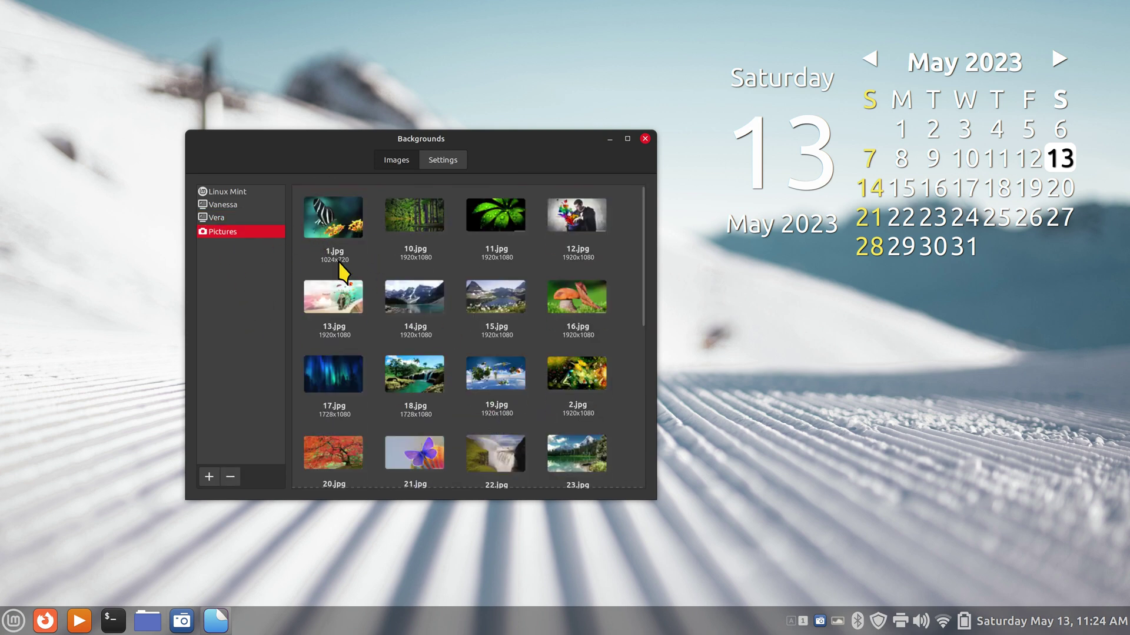
scroll(598, 380, "down", 5)
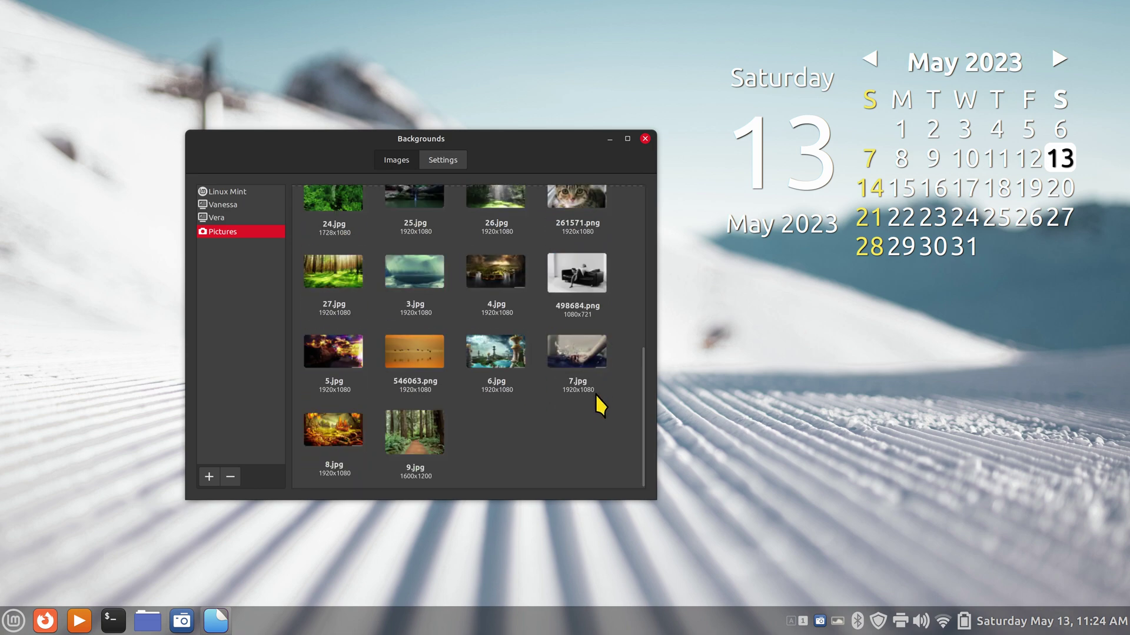
left_click(327, 430)
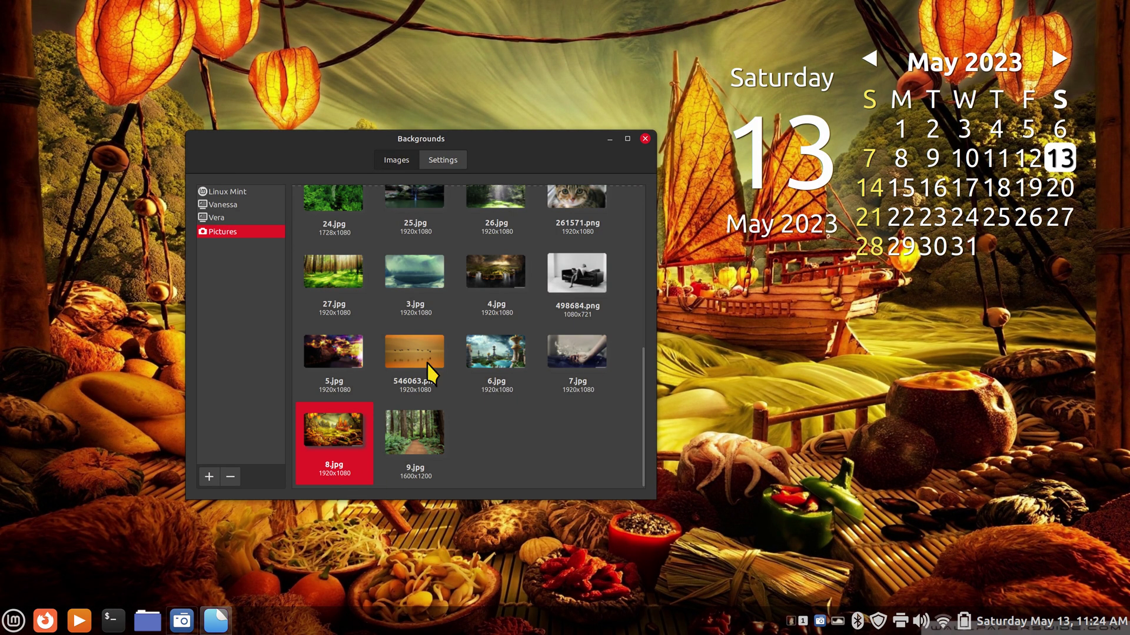
left_click(426, 440)
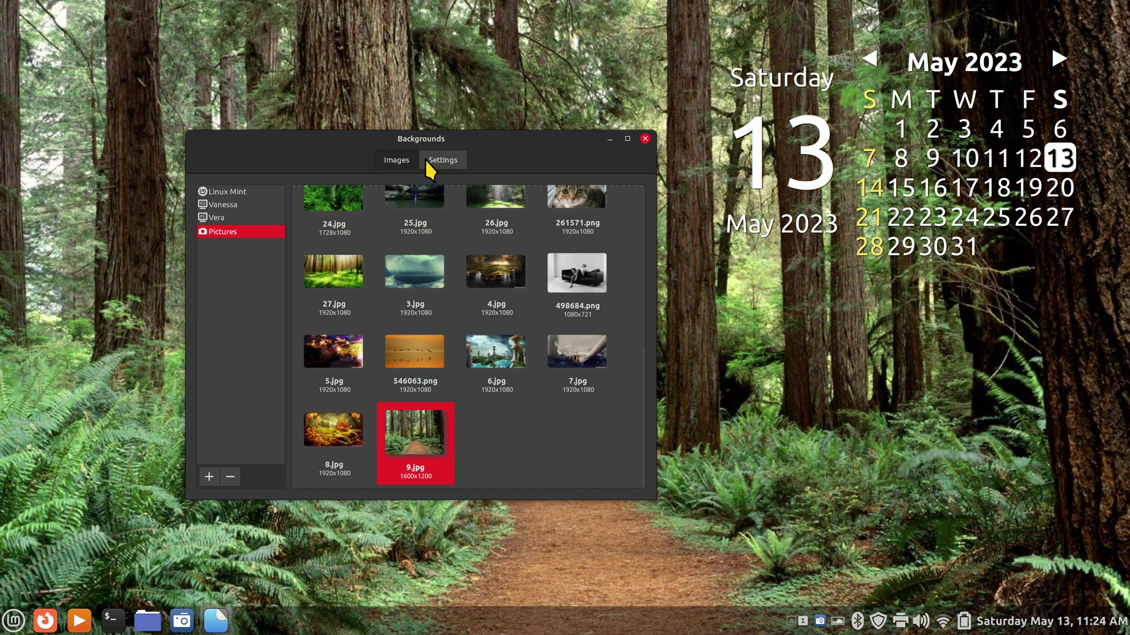
Step: Set the picture aspect to Scaled and make the lantern 8.jpg (1920x1080) the wallpaper again
left_click(442, 162)
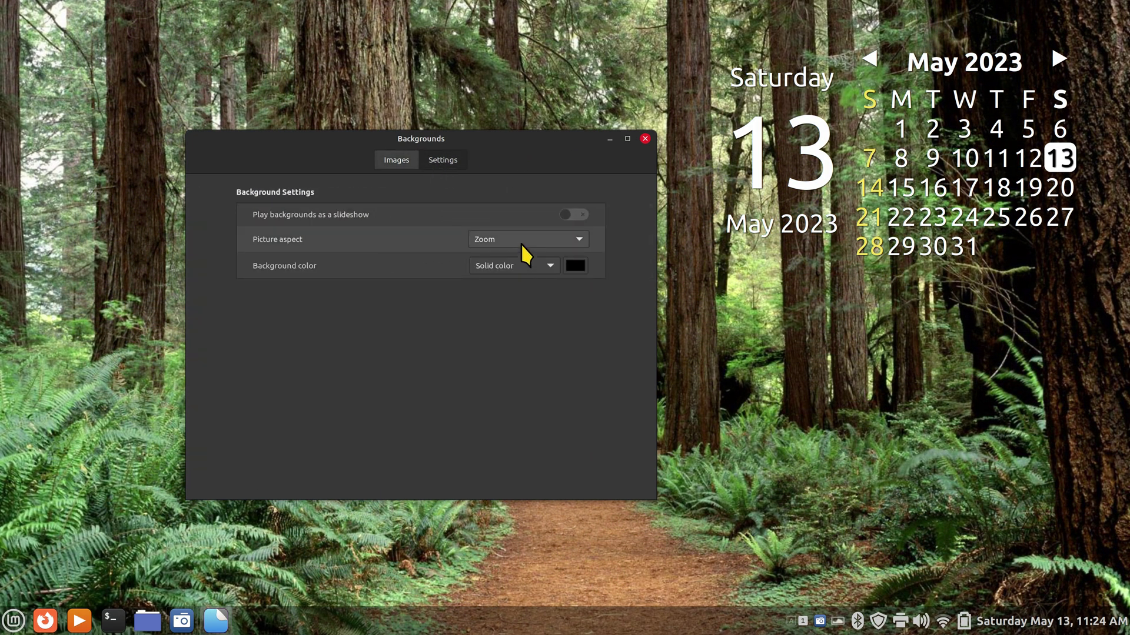
left_click(522, 241)
left_click(526, 206)
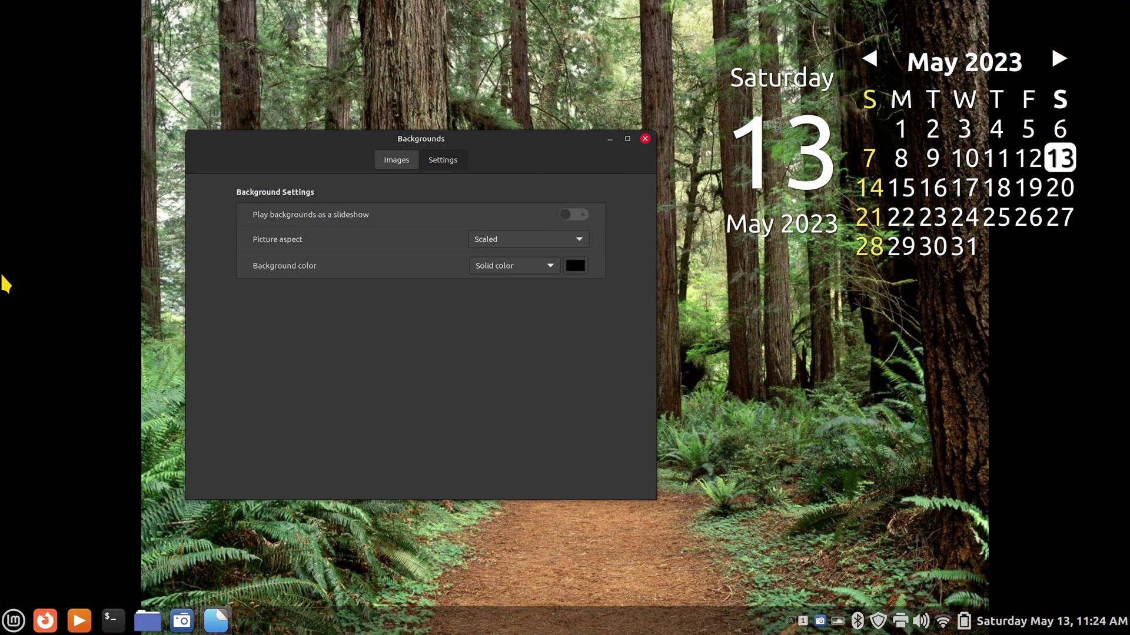
left_click_drag(543, 144, 688, 120)
left_click(542, 136)
left_click(492, 401)
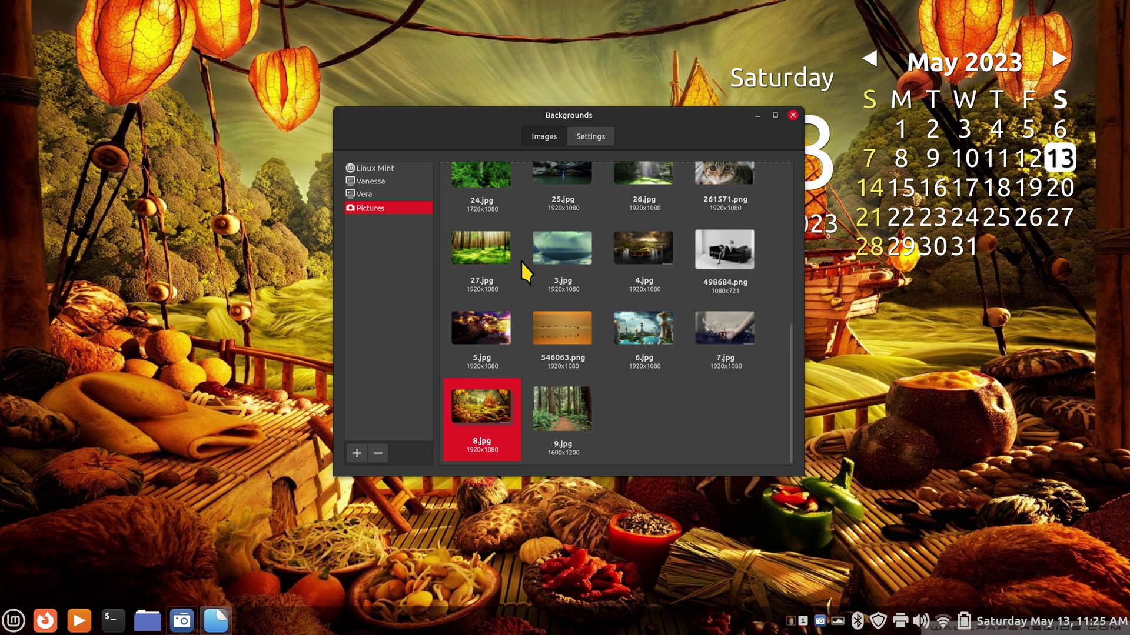
left_click(357, 453)
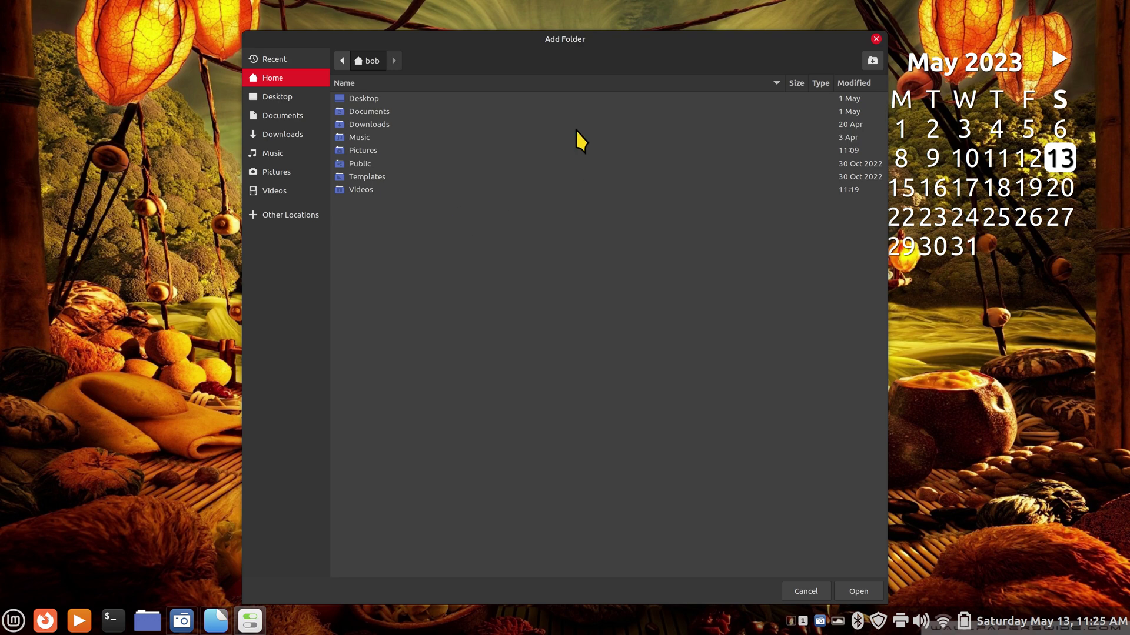
left_click(816, 593)
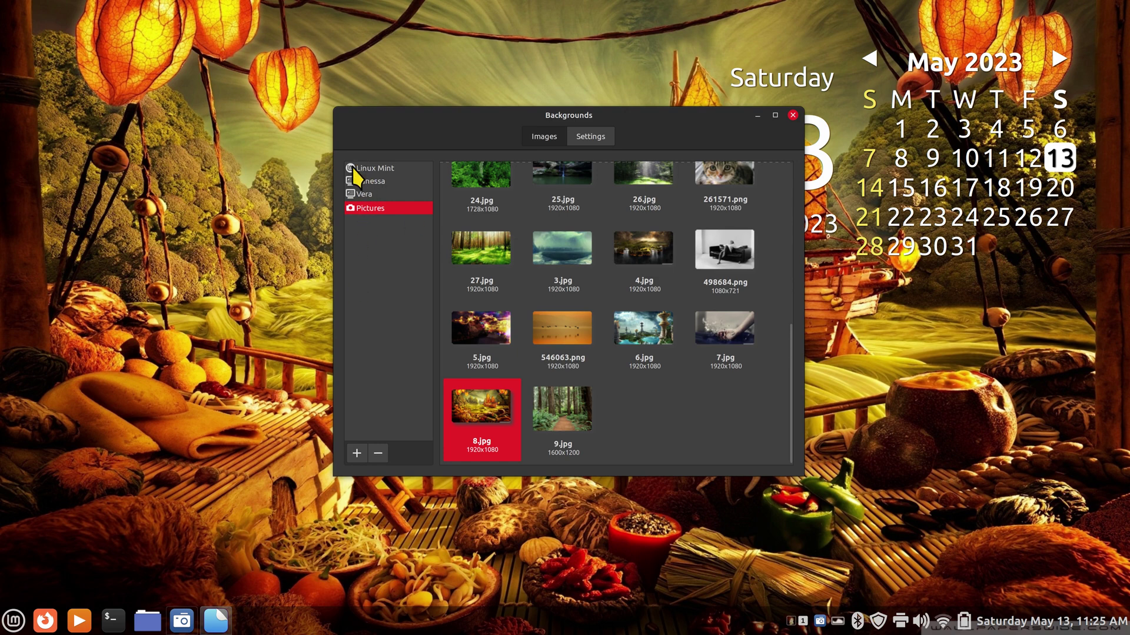
left_click_drag(457, 118, 336, 96)
Step: Set the green Linux Mint Sele 3840x2160 wallpaper and enable the slideshow with a 15-minute delay
left_click(254, 146)
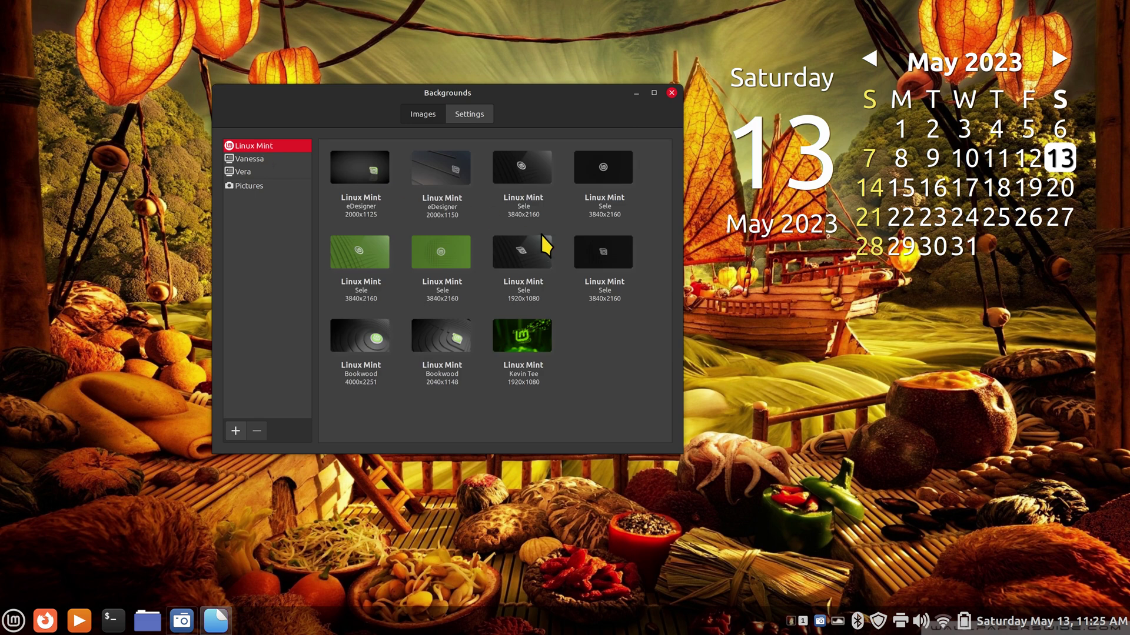
left_click(437, 253)
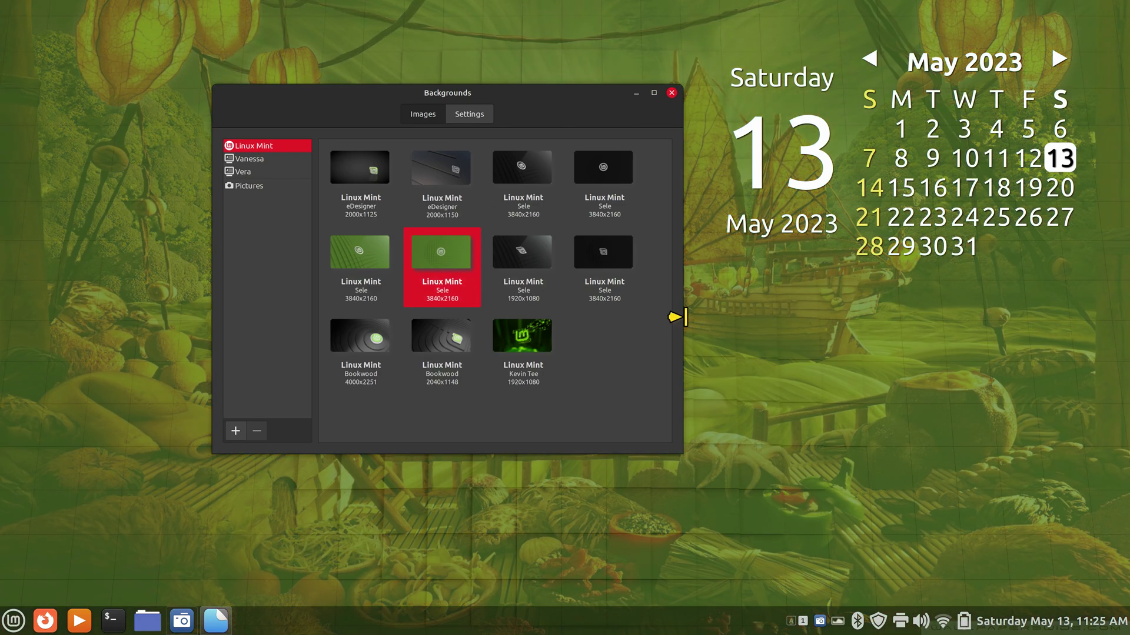
left_click(468, 115)
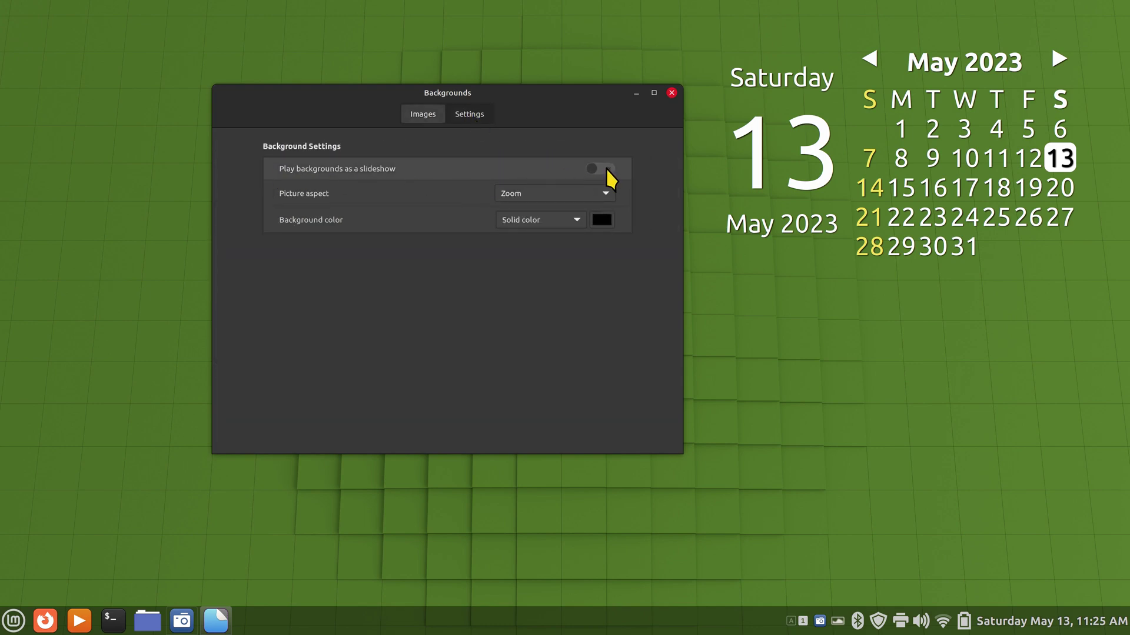
left_click(606, 169)
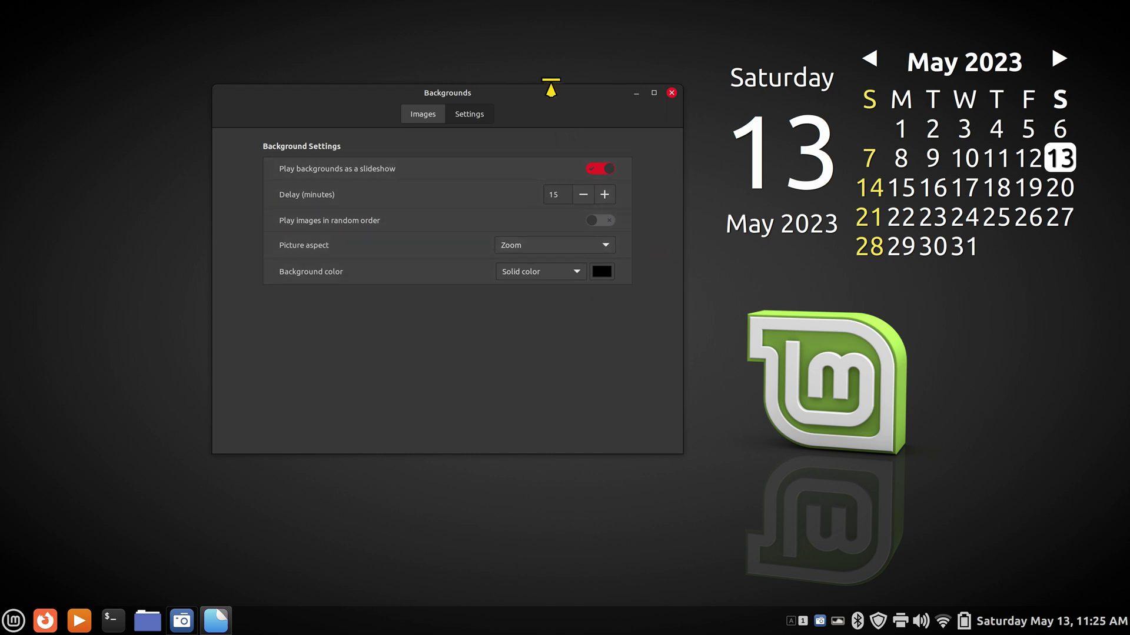
left_click_drag(559, 106, 522, 70)
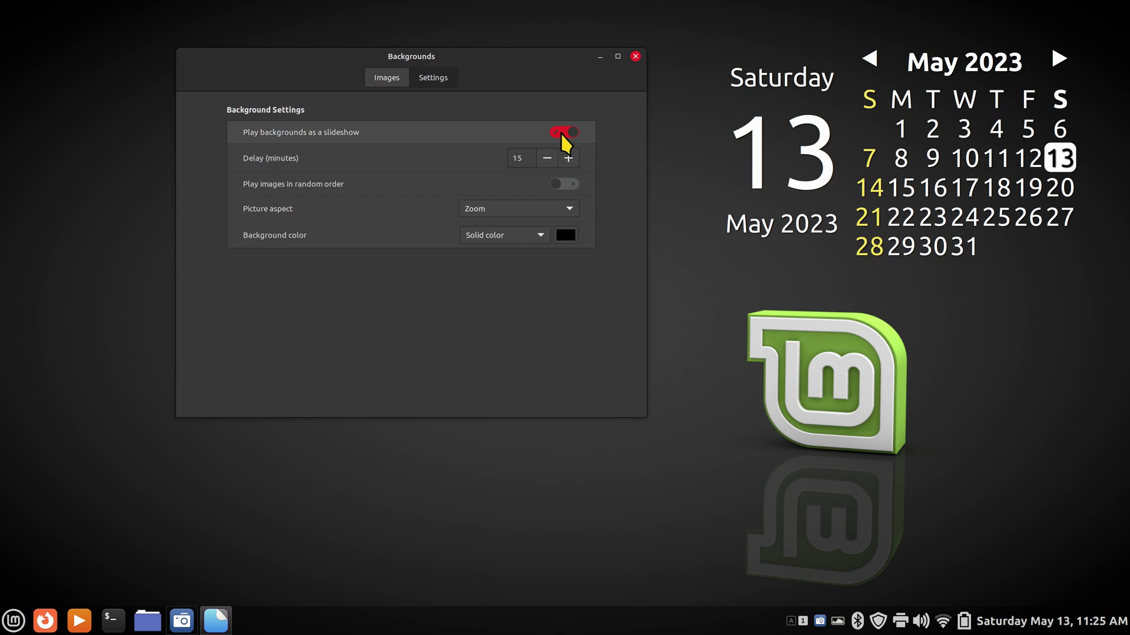
left_click(395, 81)
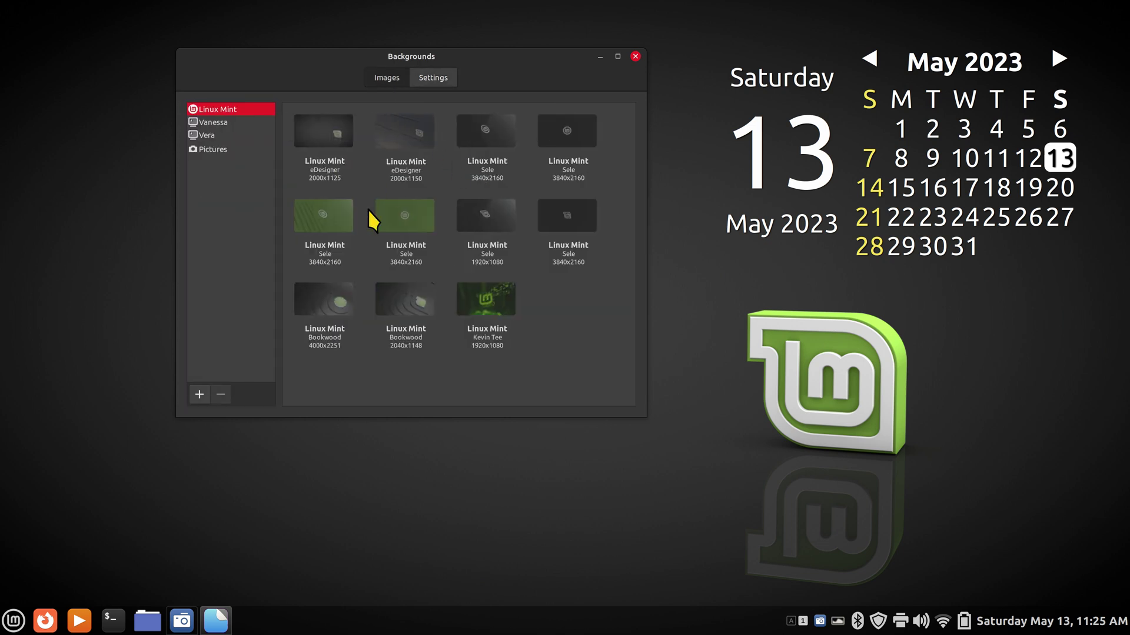
Step: Use Vanessa as the slideshow source, keep Zoom aspect, and switch the slideshow off
left_click(215, 122)
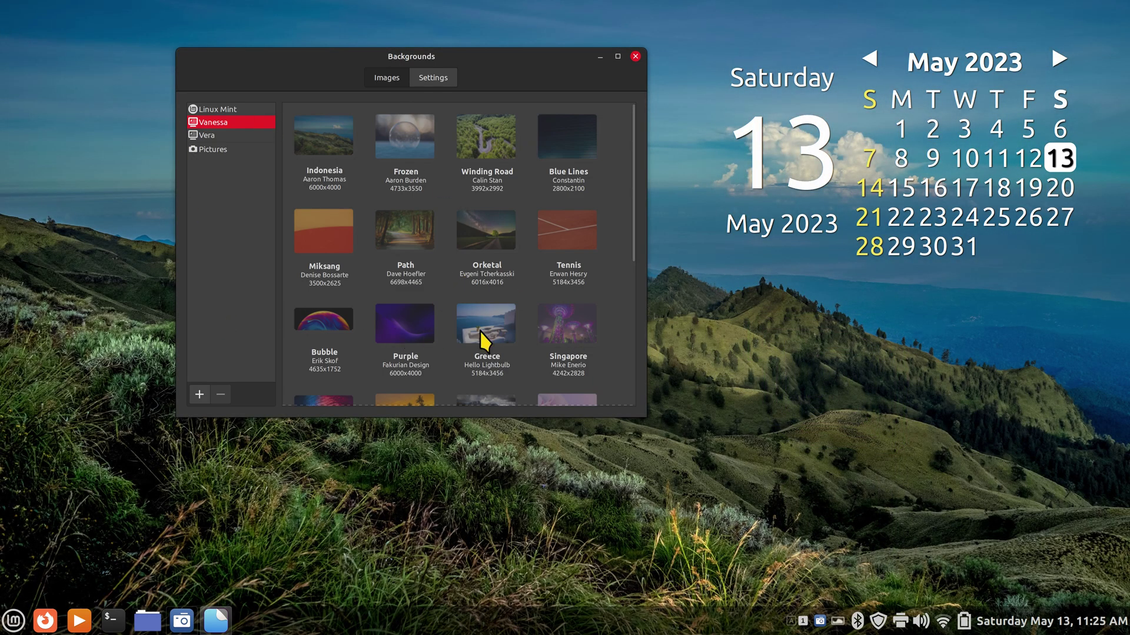
left_click(429, 81)
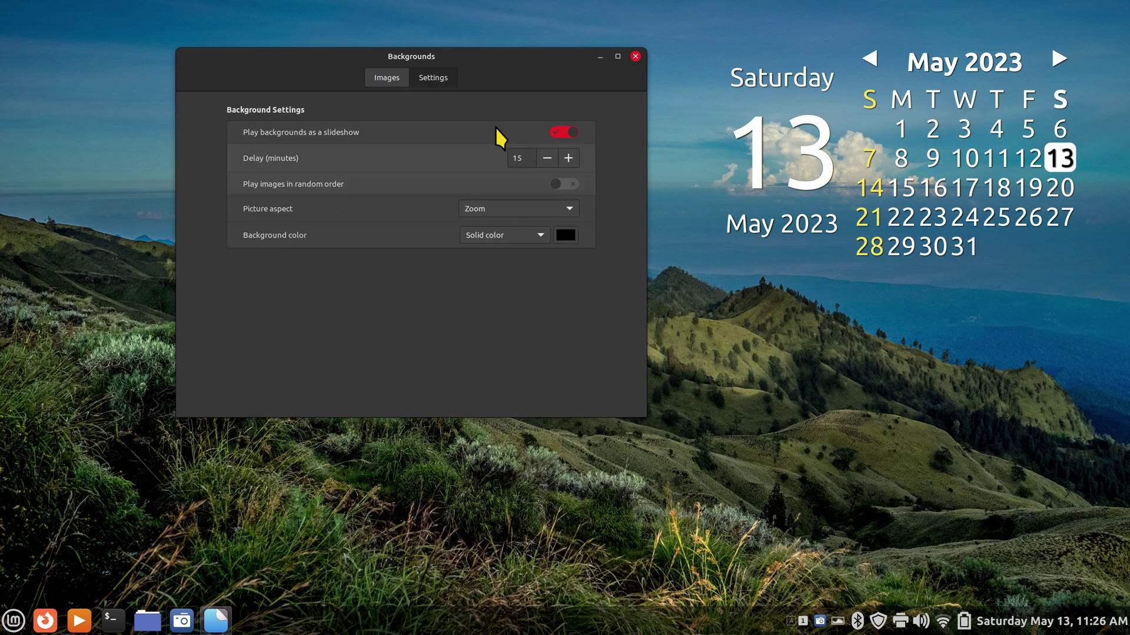
left_click(387, 80)
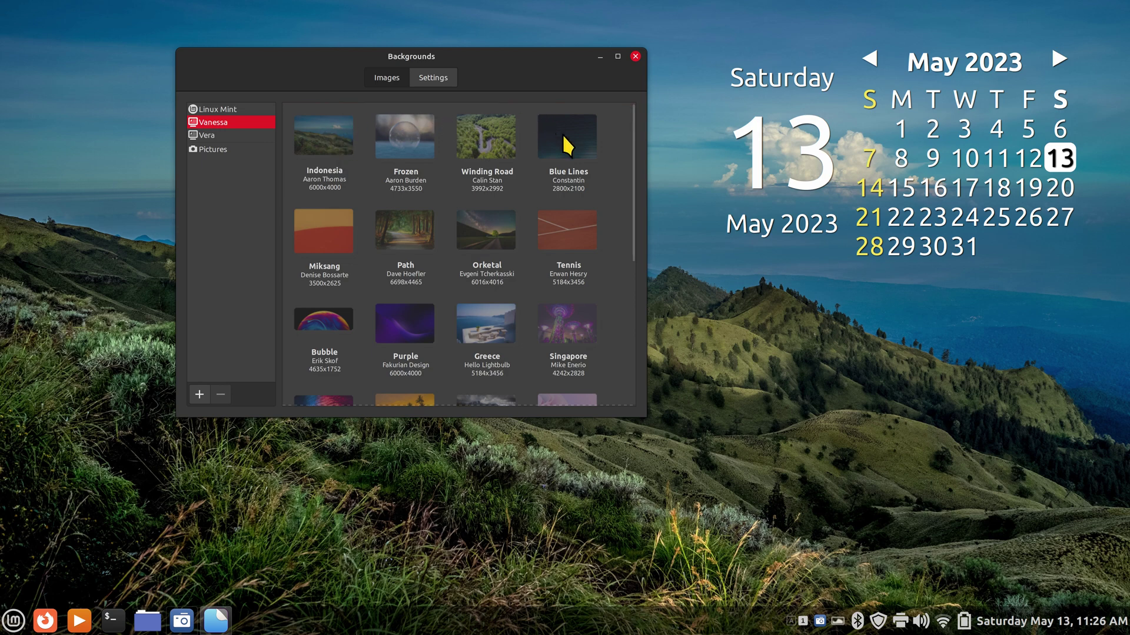
left_click(434, 79)
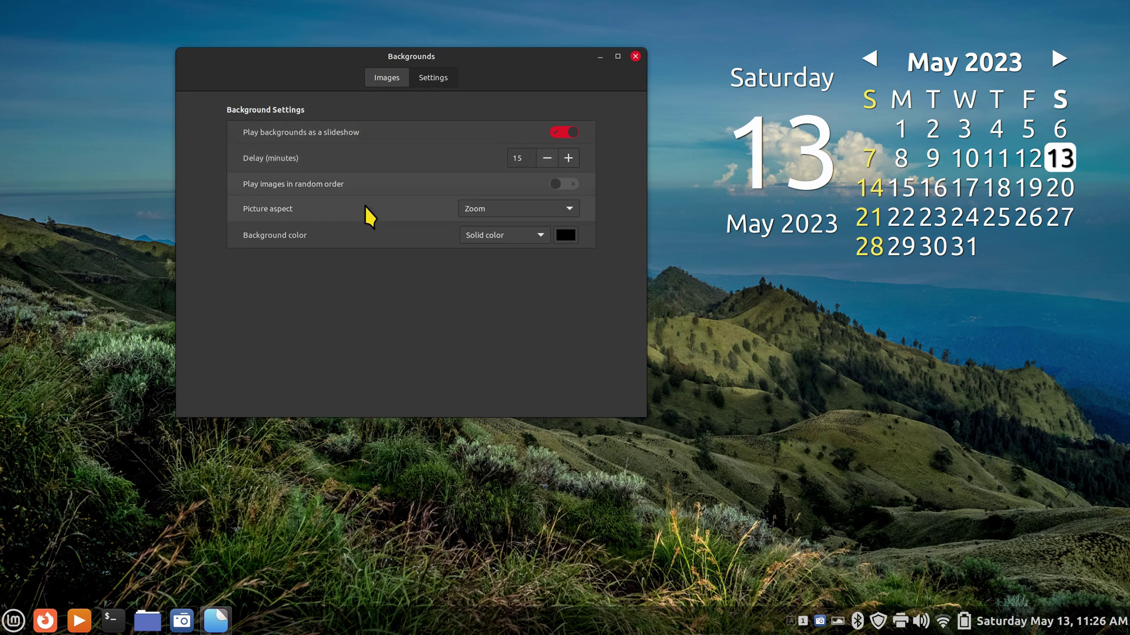
left_click(506, 212)
left_click(506, 212)
left_click(394, 83)
left_click(451, 82)
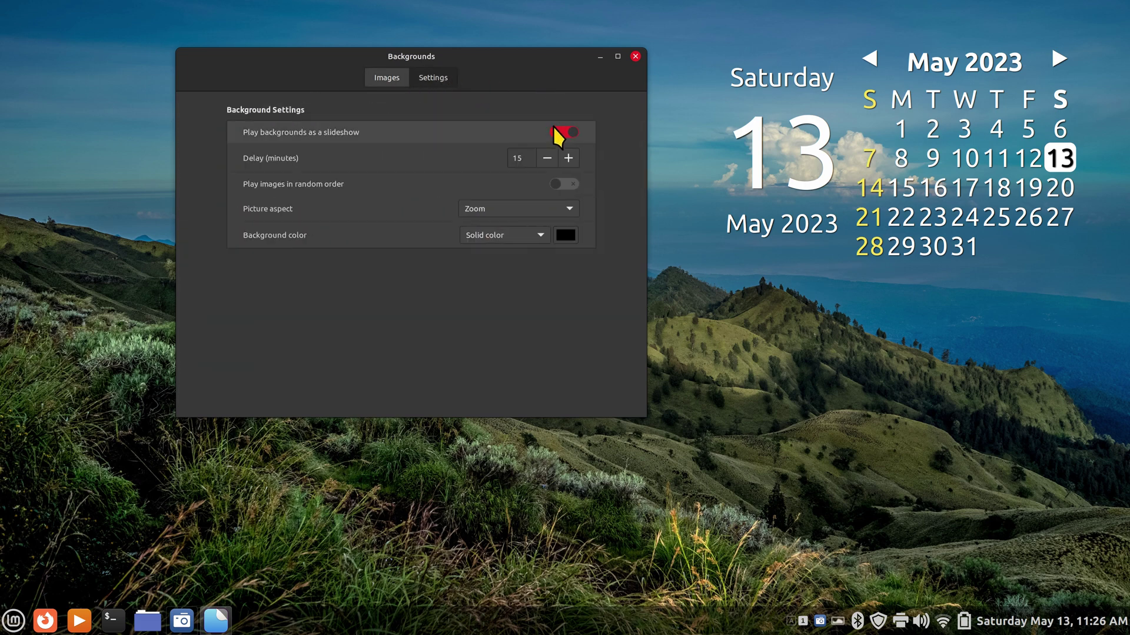
left_click(562, 132)
Step: Look through the panel options and System Settings, then close System Settings
left_click_drag(527, 70, 365, 38)
right_click(722, 628)
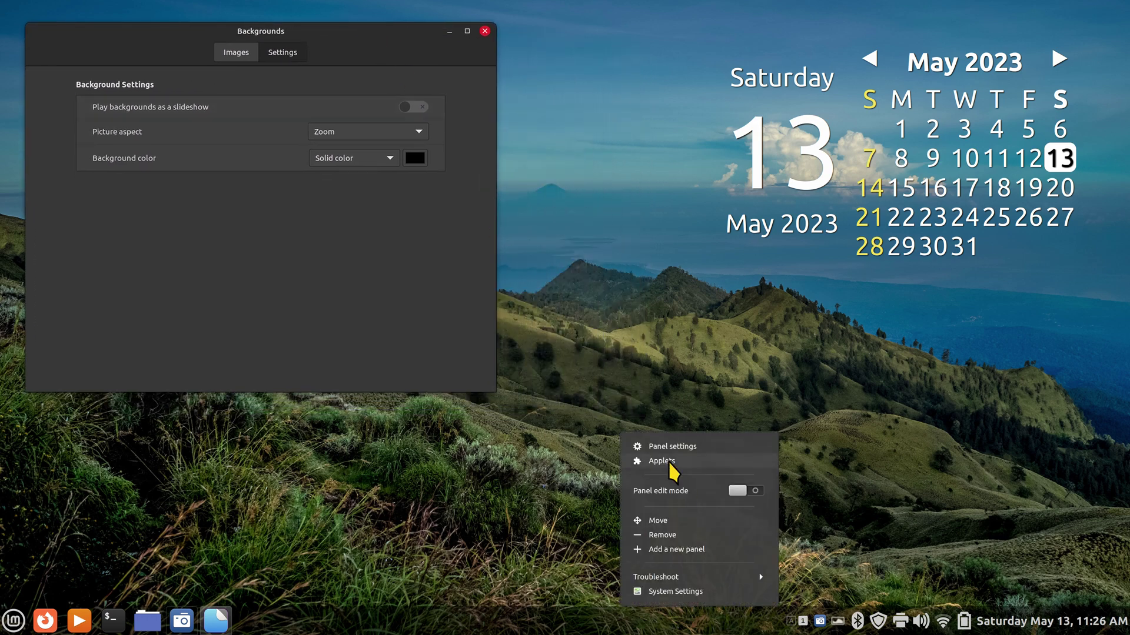
left_click(445, 545)
left_click(13, 621)
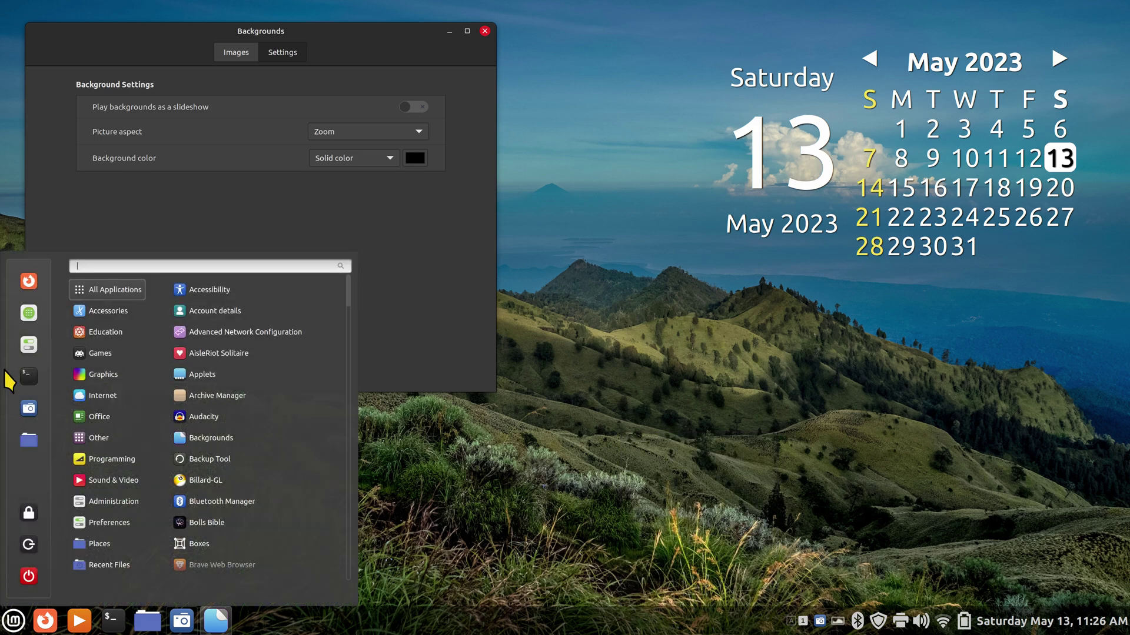
left_click(28, 345)
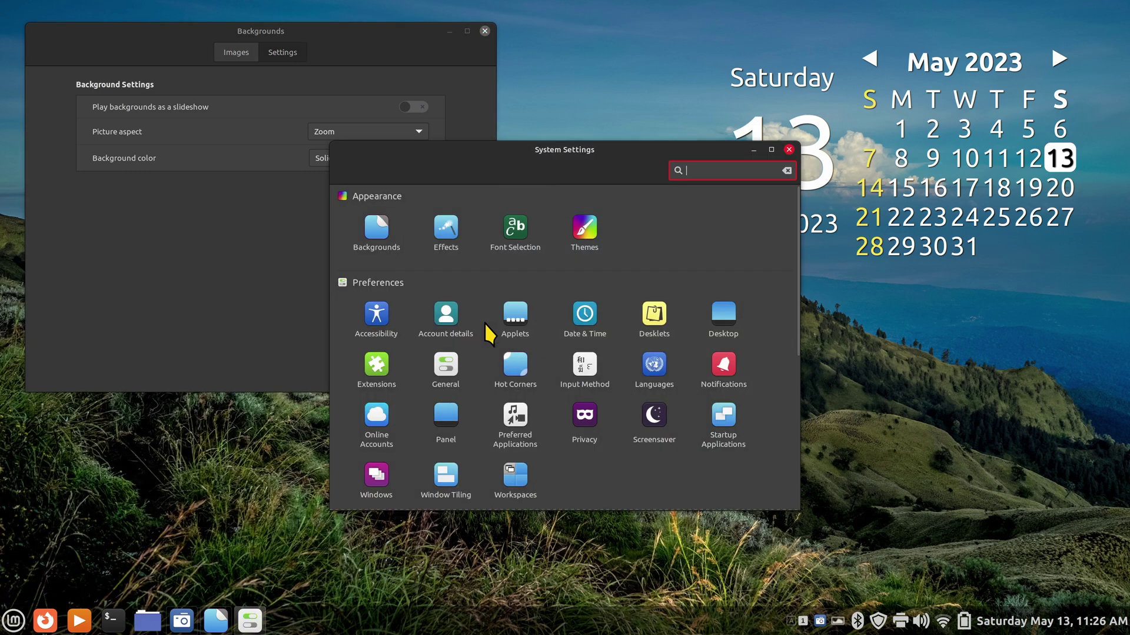
left_click(789, 149)
Step: In Applets, search 'sl' and add Slideshow Controls to the panel, then close Applets
right_click(642, 619)
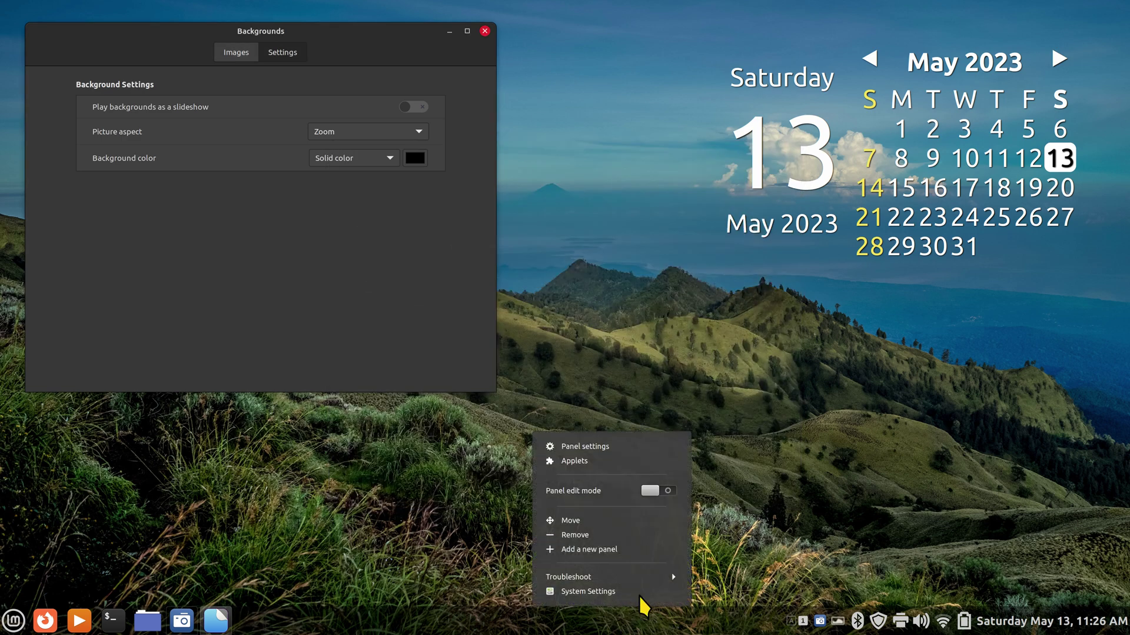
left_click(572, 462)
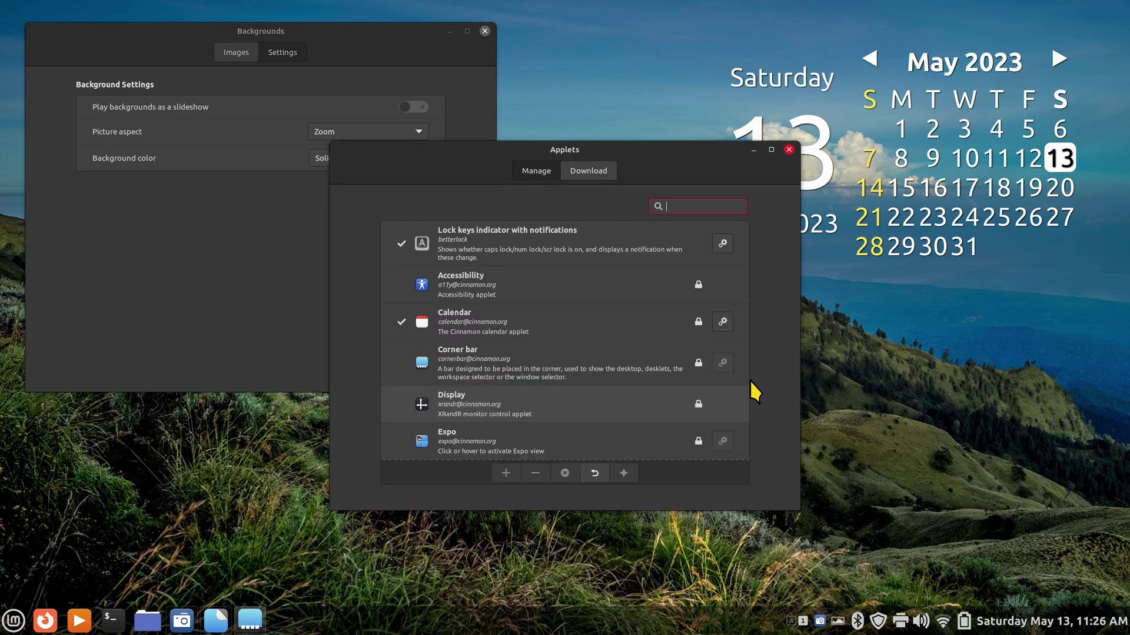
left_click_drag(666, 148, 889, 174)
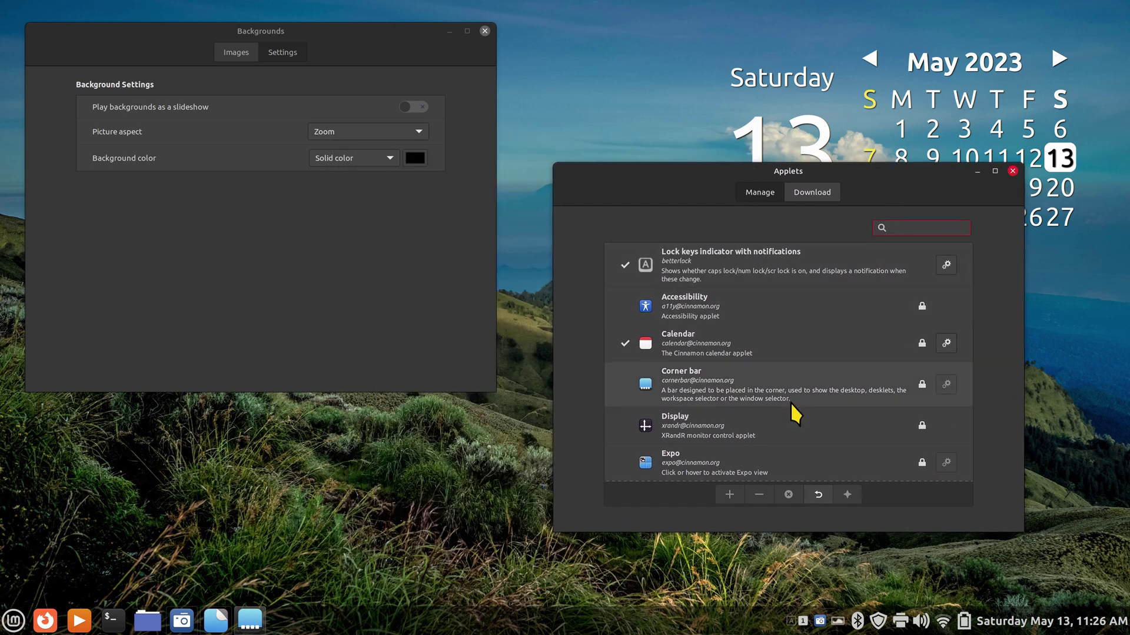
type("slide")
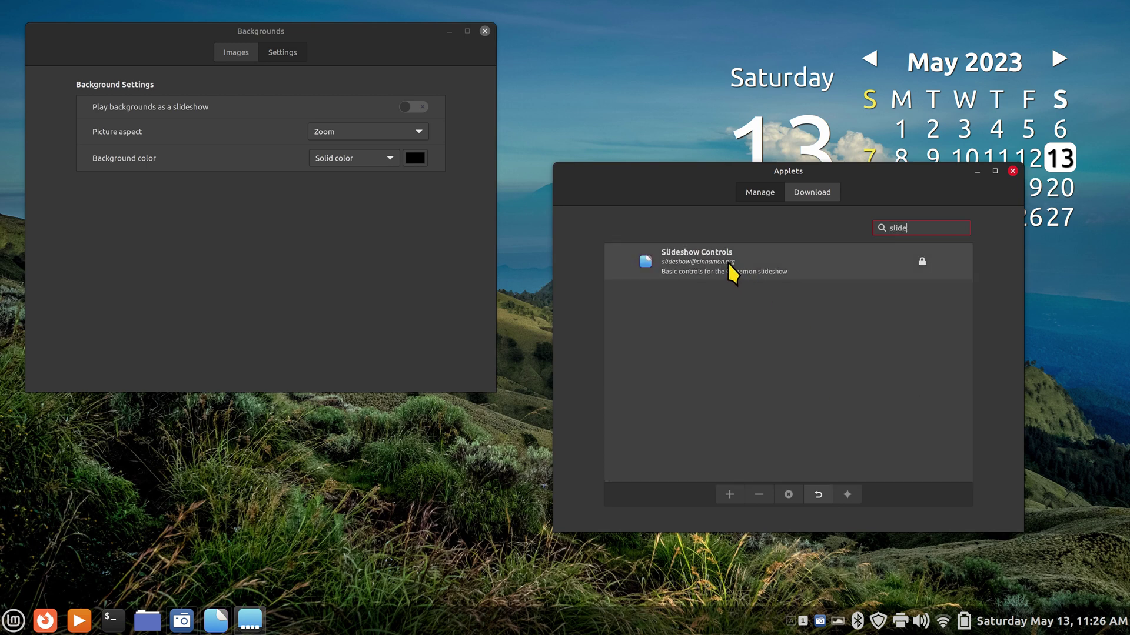
left_click(744, 270)
left_click(730, 496)
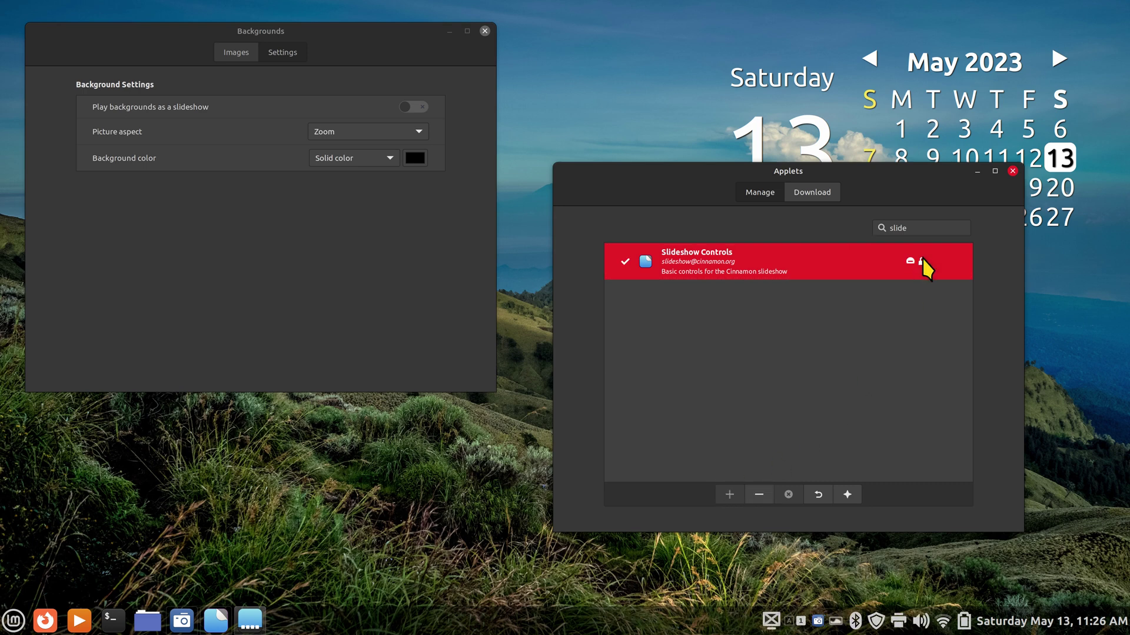
mouse_move(923, 265)
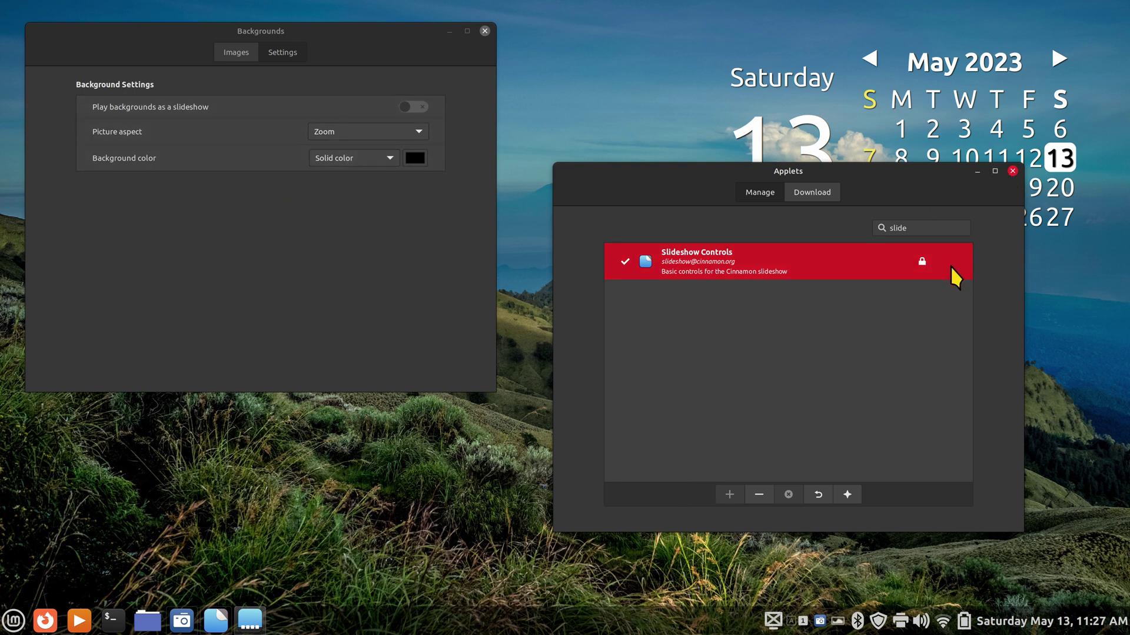
left_click(1012, 171)
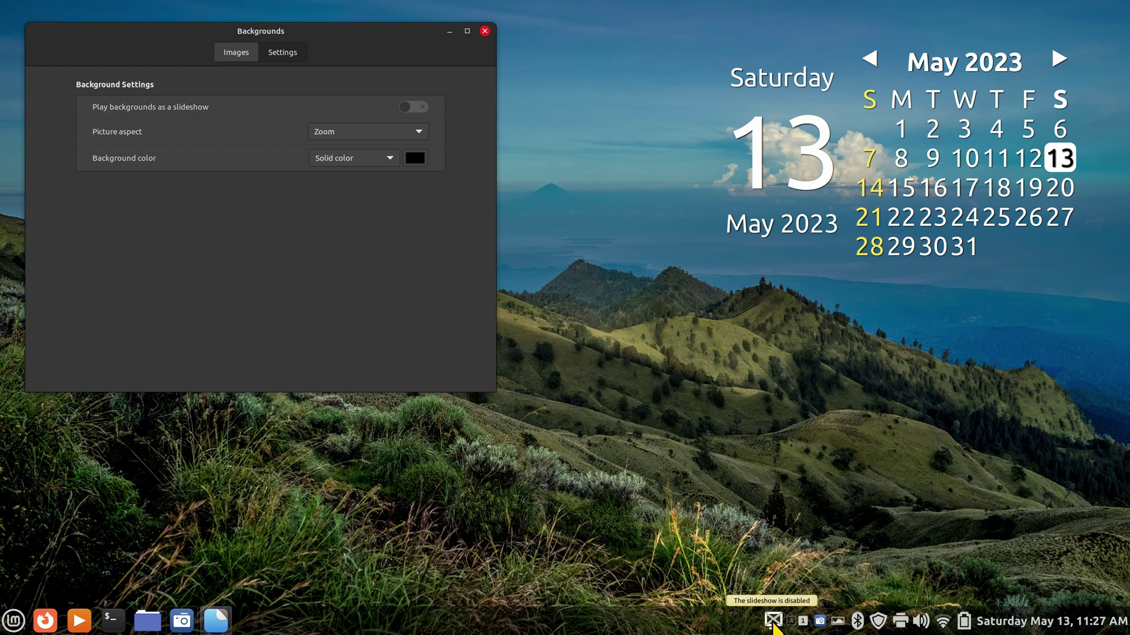
Step: Turn the slideshow on from the Slideshow Controls applet and choose Vera as its source
left_click(773, 622)
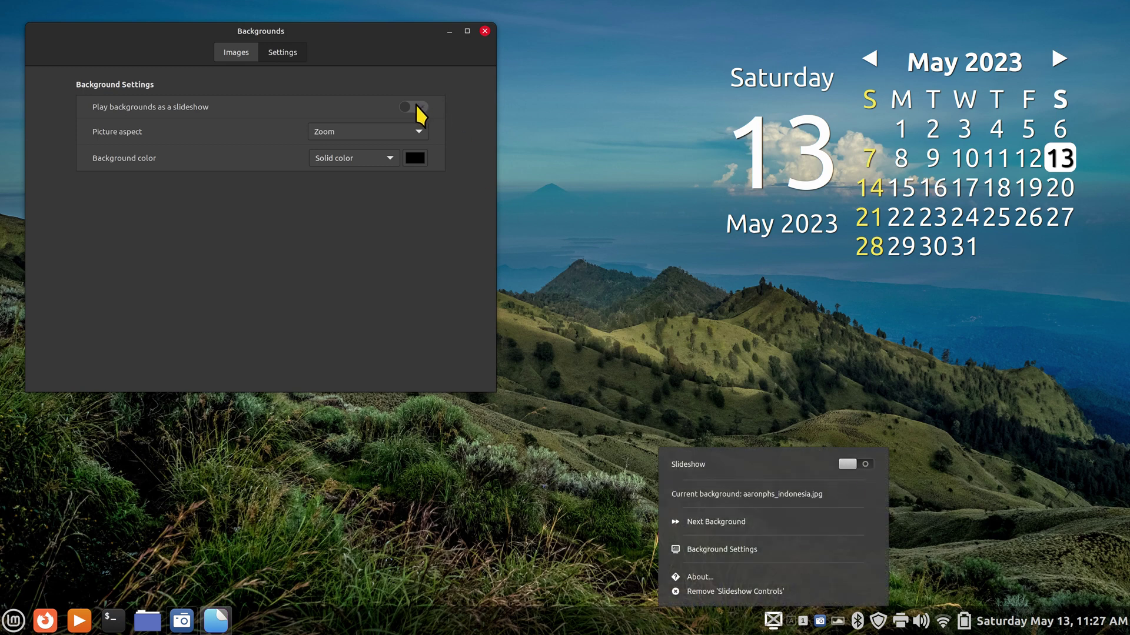
left_click(865, 465)
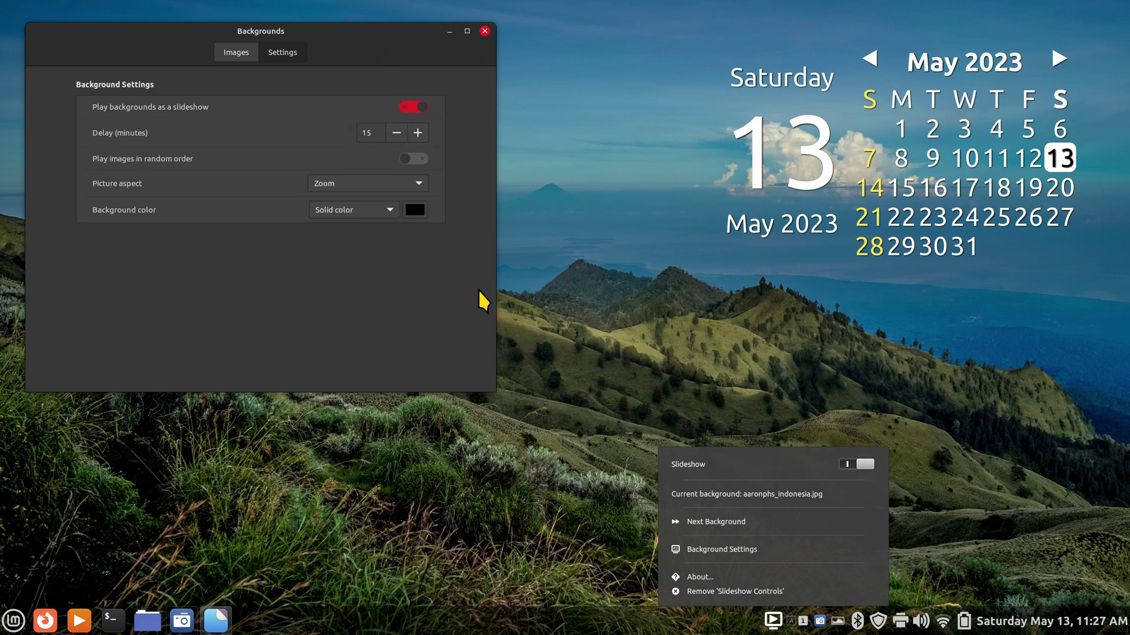
left_click(235, 54)
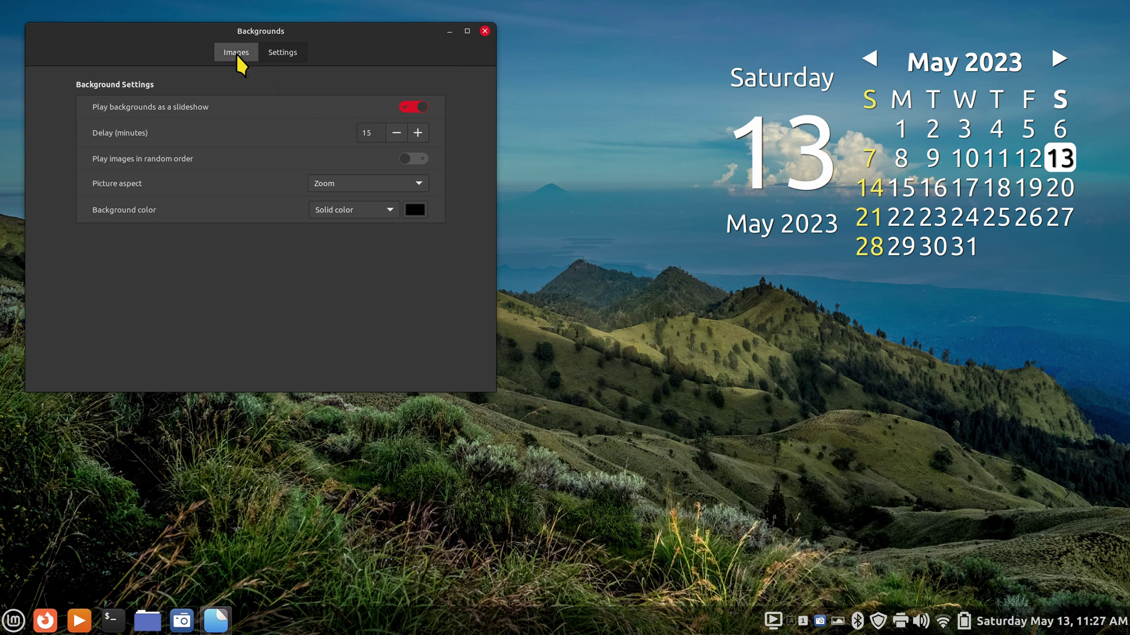
left_click(235, 53)
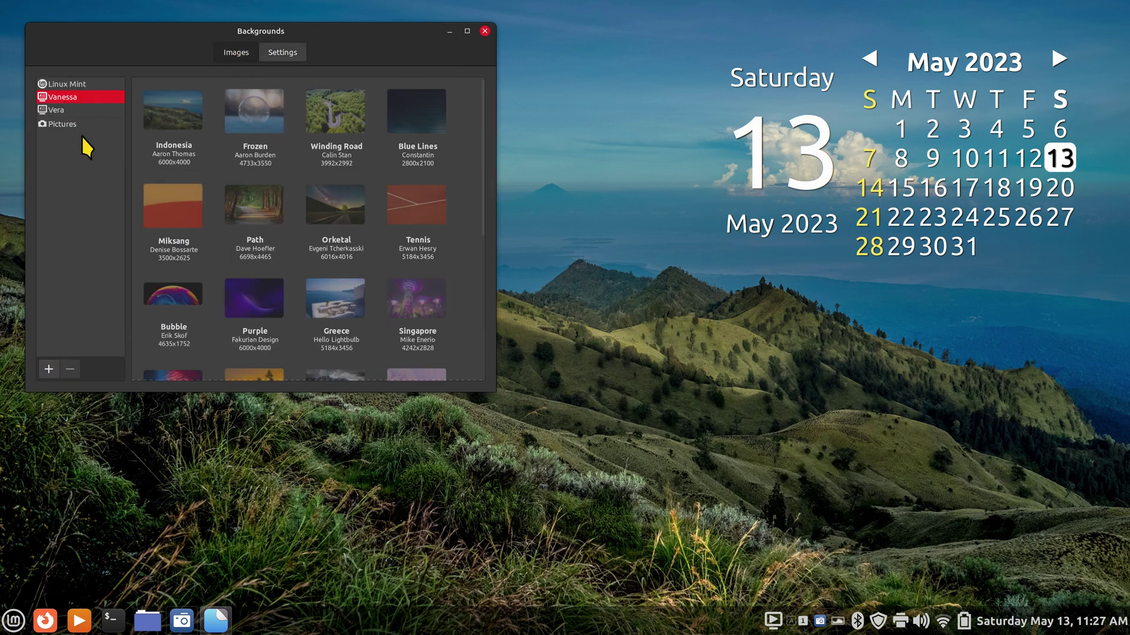
left_click(59, 110)
left_click(172, 118)
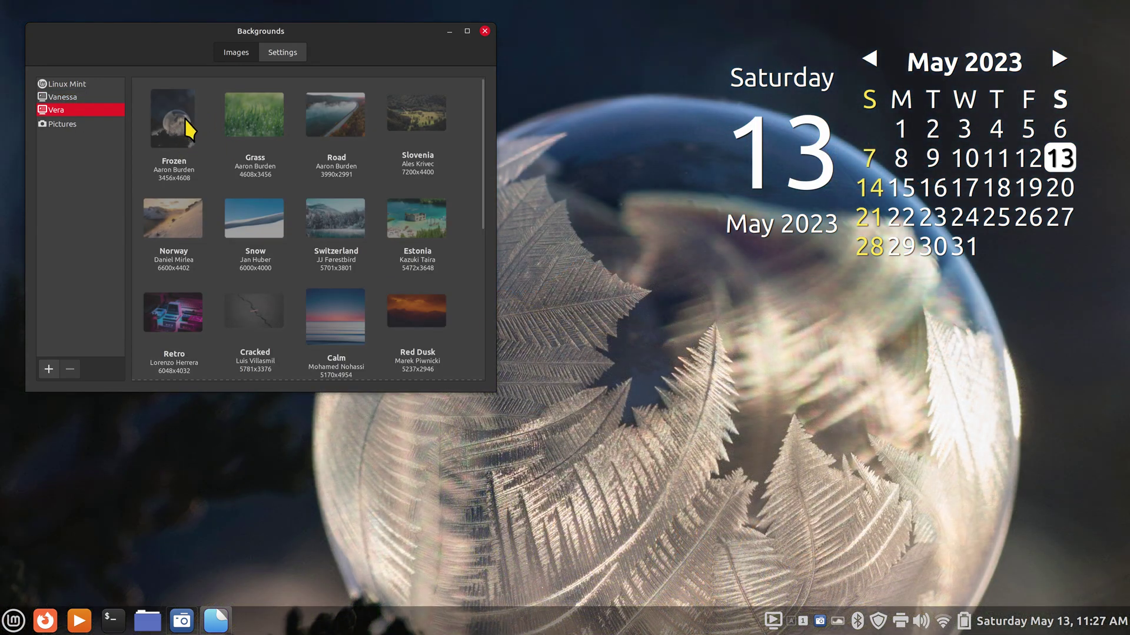
Step: Close Backgrounds and advance the slideshow to the next Vera wallpaper
left_click(484, 30)
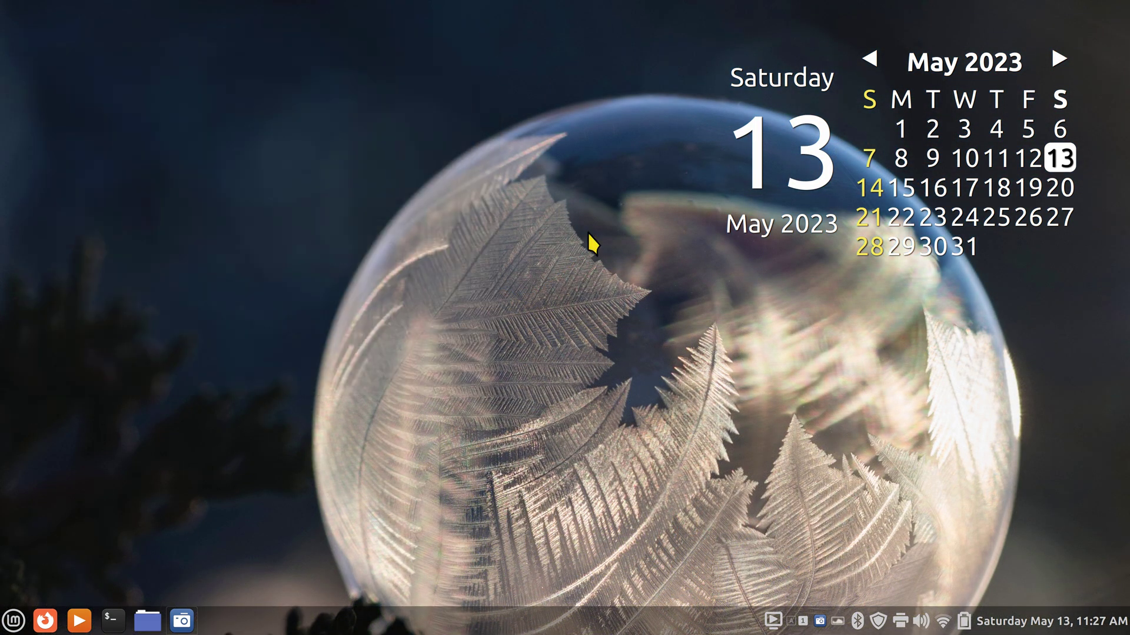
left_click(772, 618)
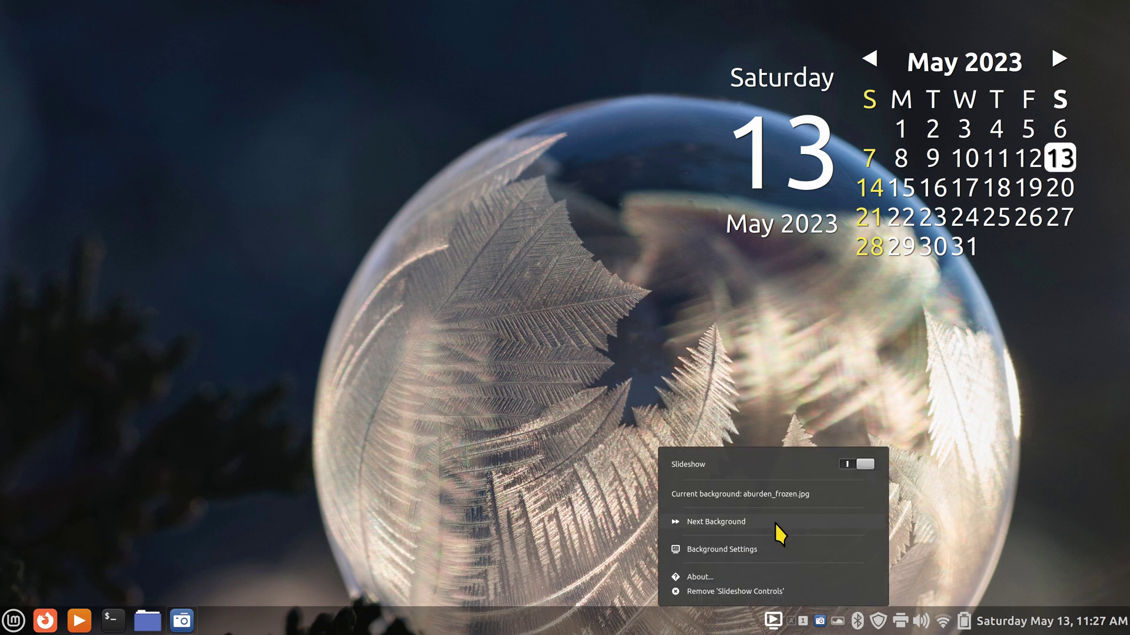
left_click(775, 522)
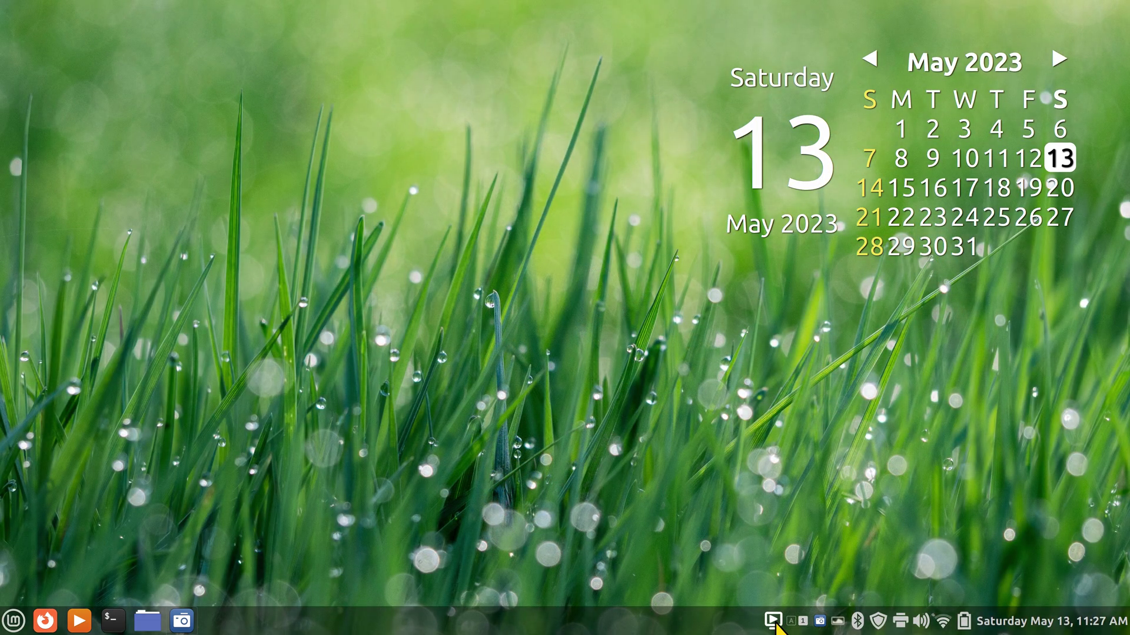
Step: Switch the slideshow source to the Vanessa collection in Background Settings
left_click(775, 624)
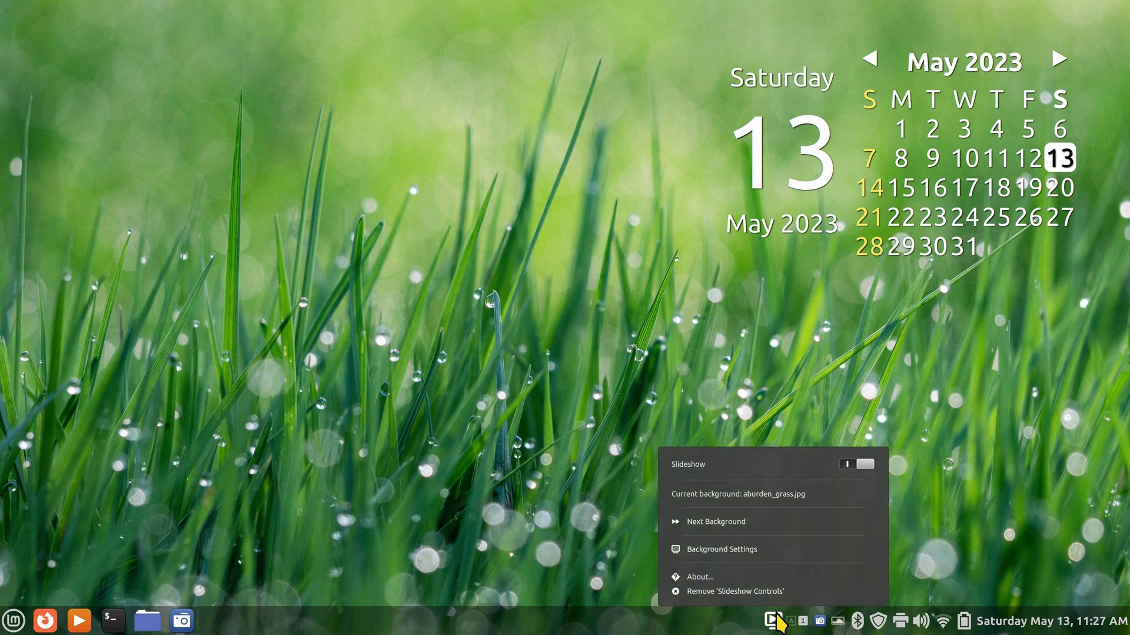
left_click(774, 550)
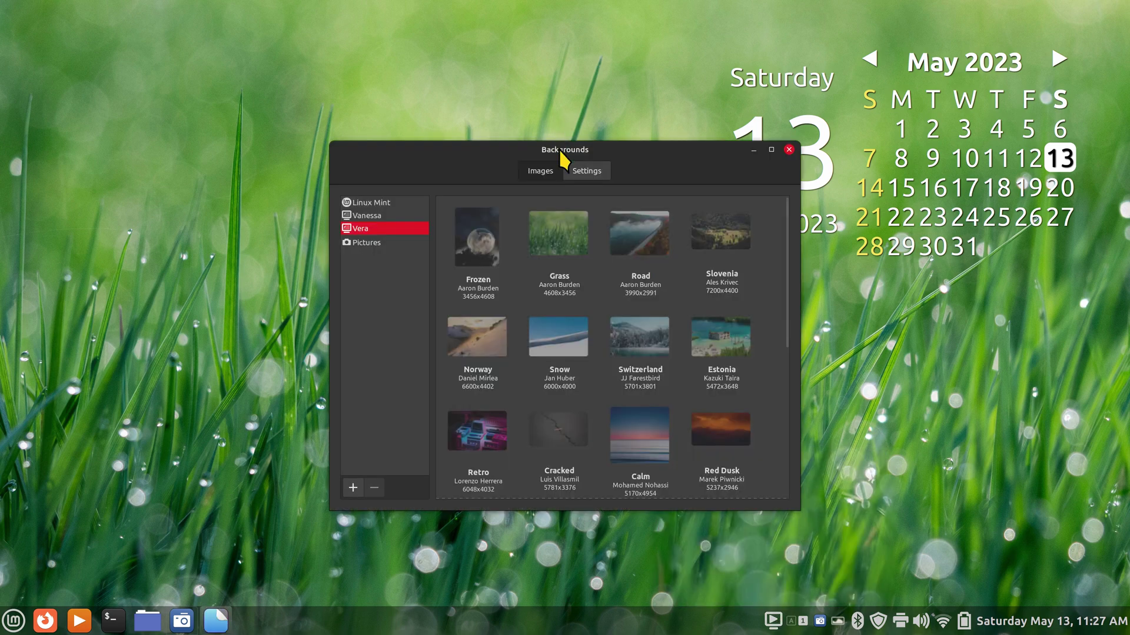
left_click(588, 170)
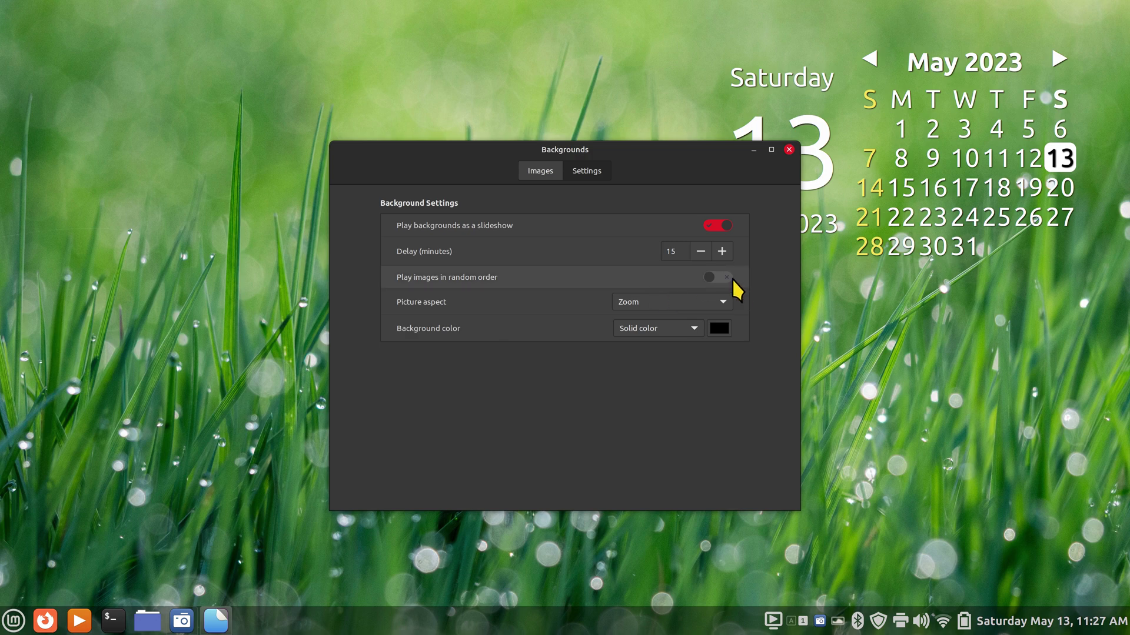
left_click(533, 172)
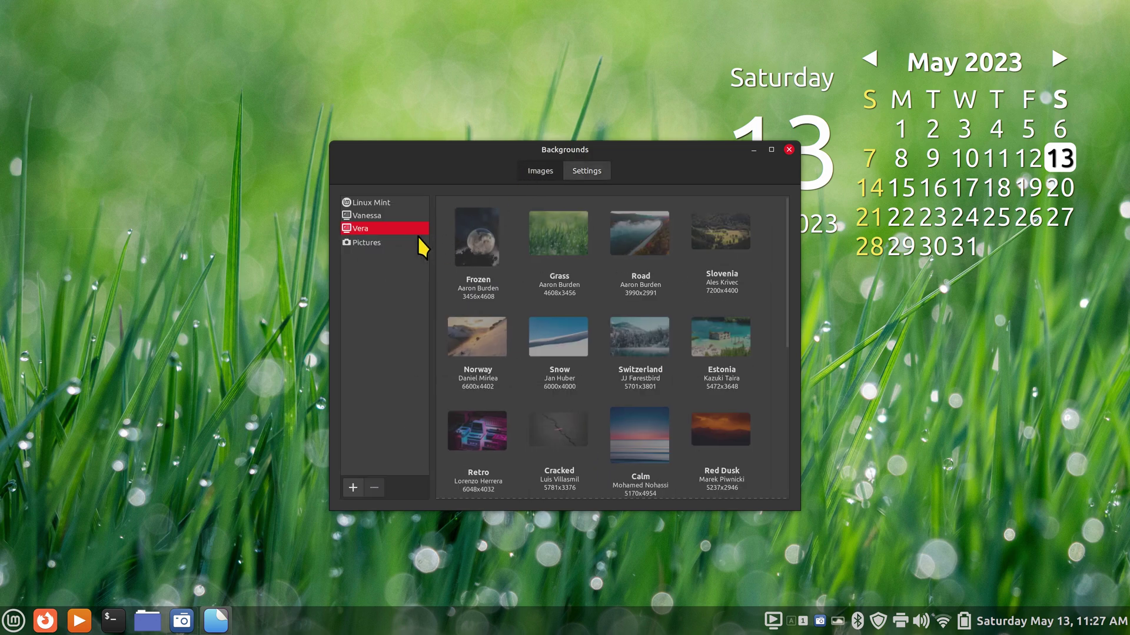
left_click(366, 215)
left_click(639, 233)
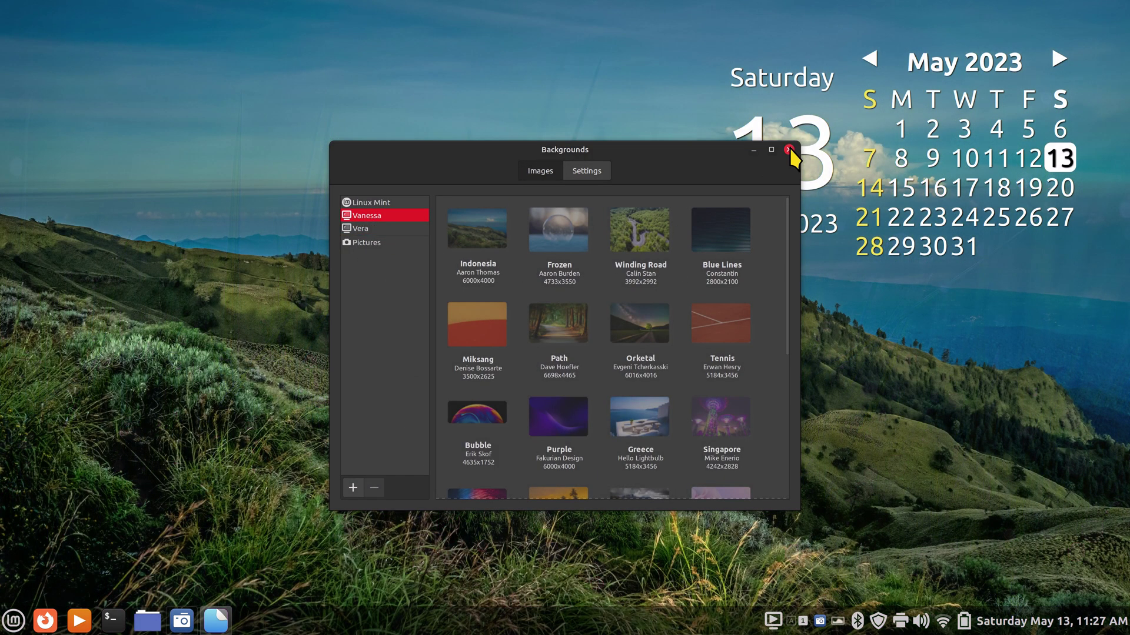
left_click(789, 149)
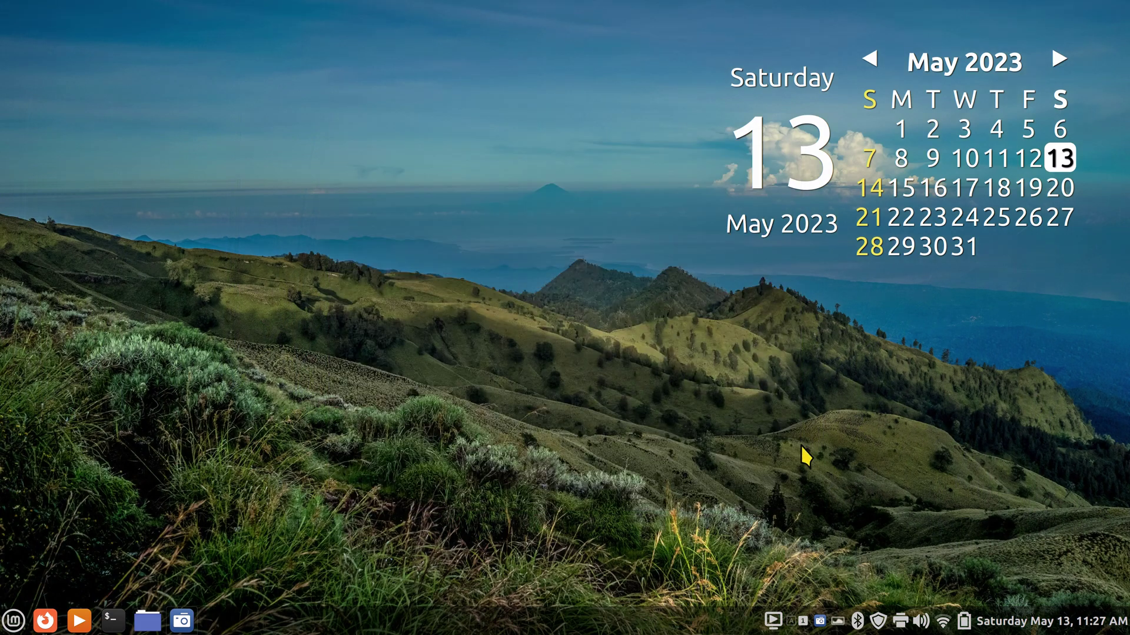
Step: Advance the slideshow twice to reach Vanessa's Winding Road forest image
left_click(773, 620)
left_click(757, 525)
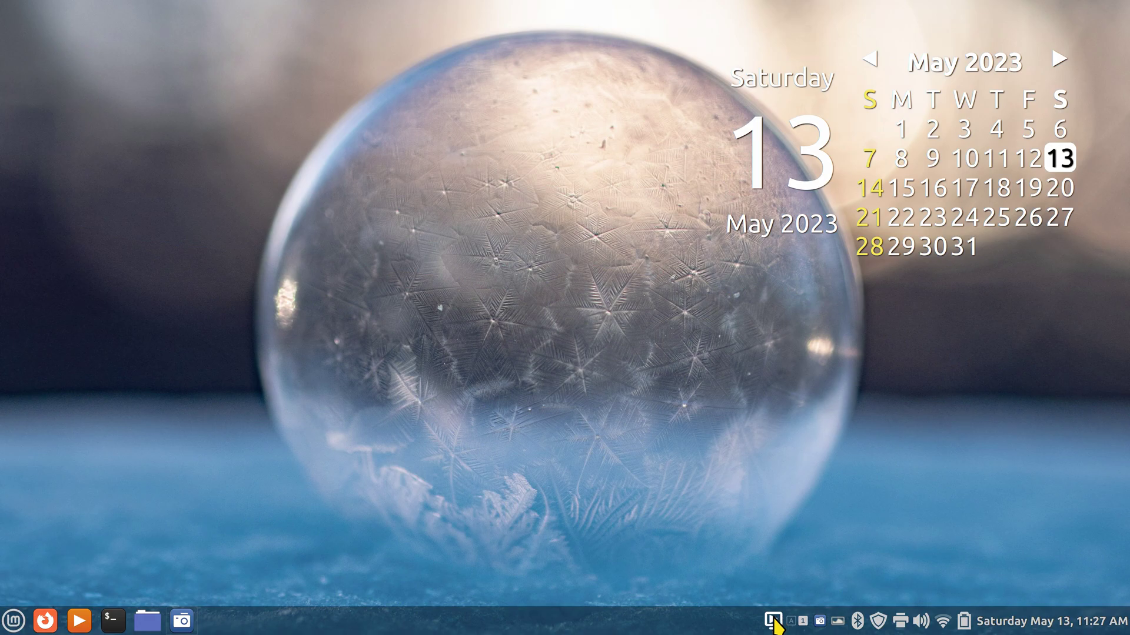
left_click(773, 621)
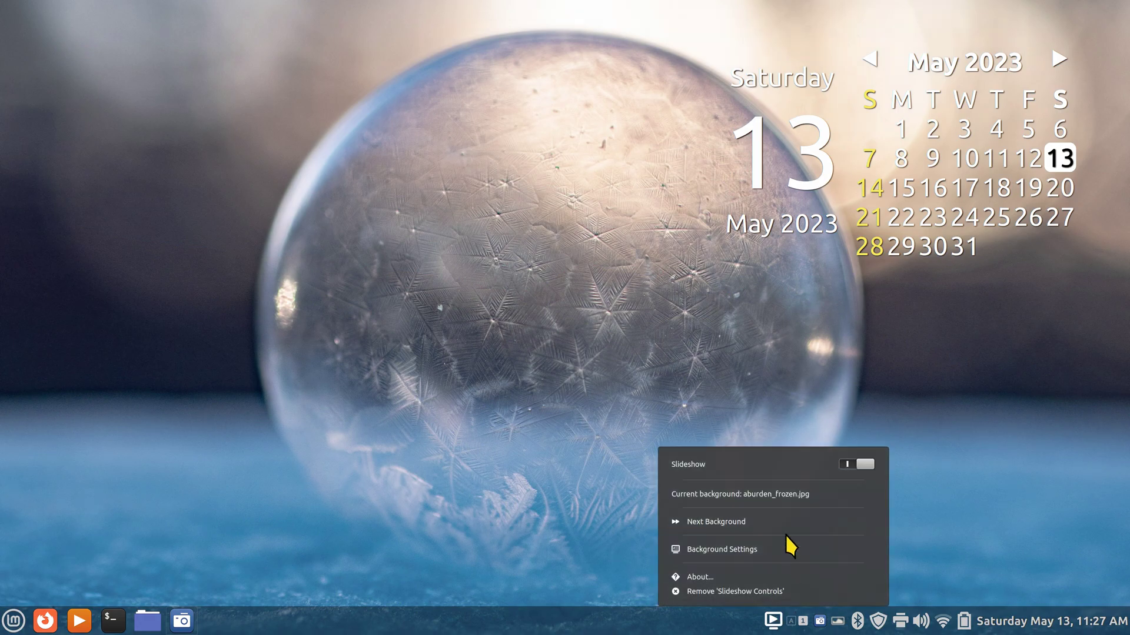
left_click(786, 521)
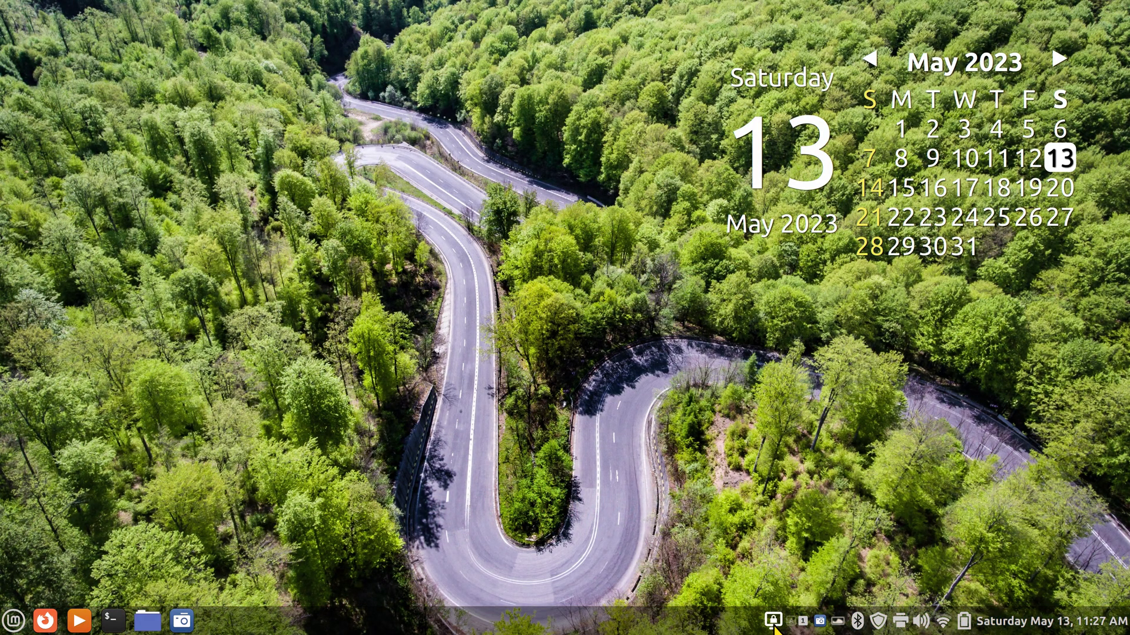
Step: Set the Backgrounds slideshow source to the Pictures folder, after browsing the Vera, Vanessa and Linux Mint collections
middle_click(775, 624)
left_click(774, 623)
left_click(765, 548)
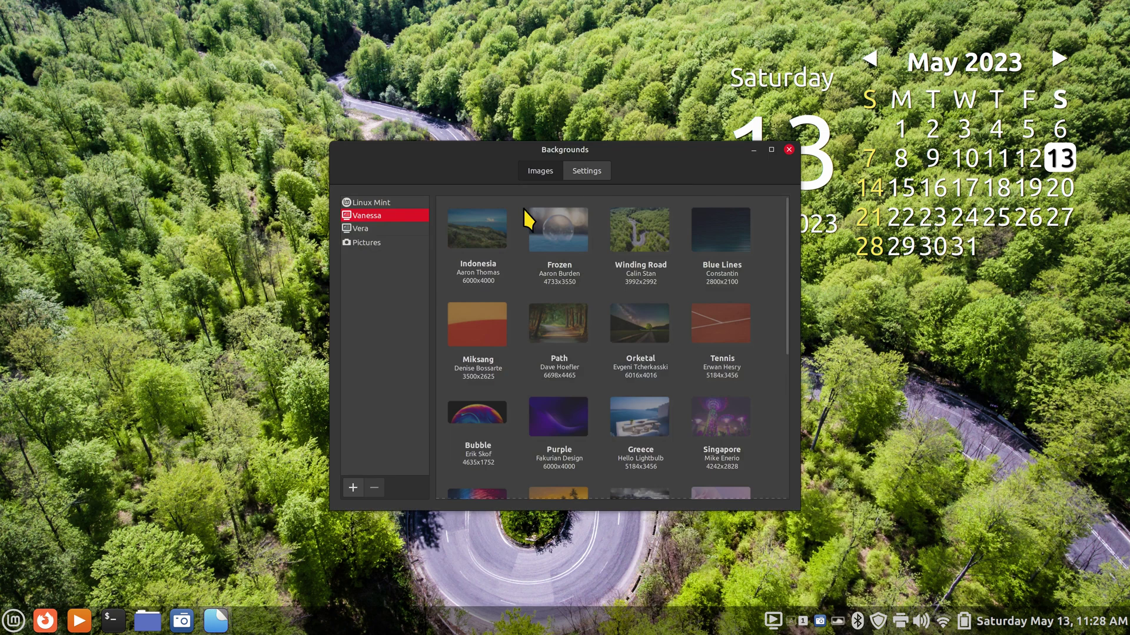
left_click(399, 228)
left_click(482, 232)
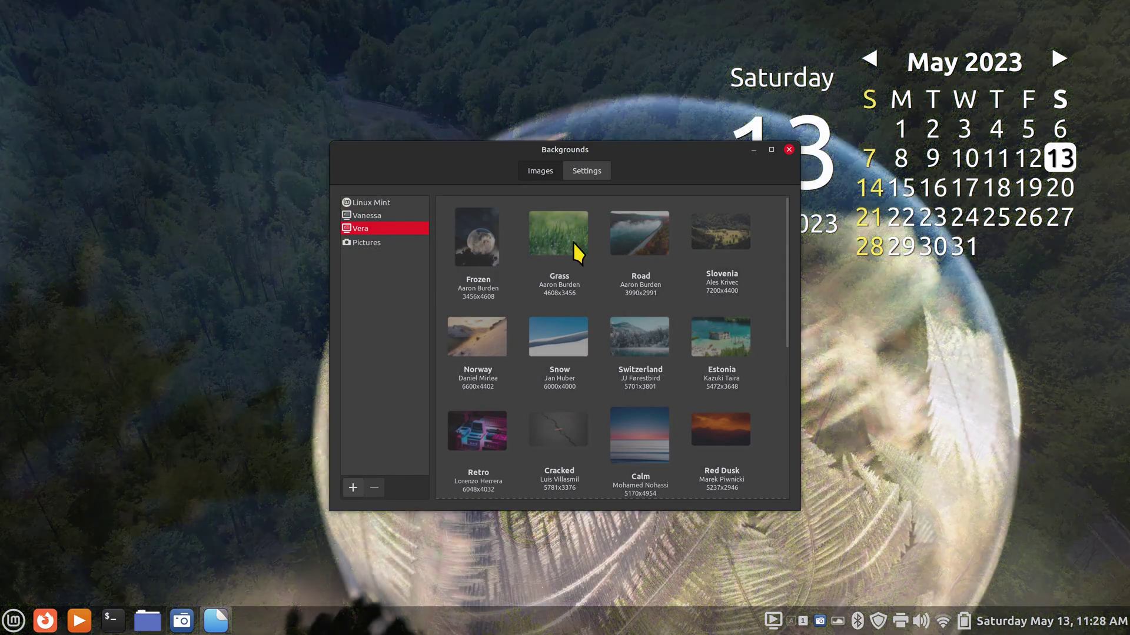
left_click(369, 216)
left_click(370, 203)
left_click(368, 243)
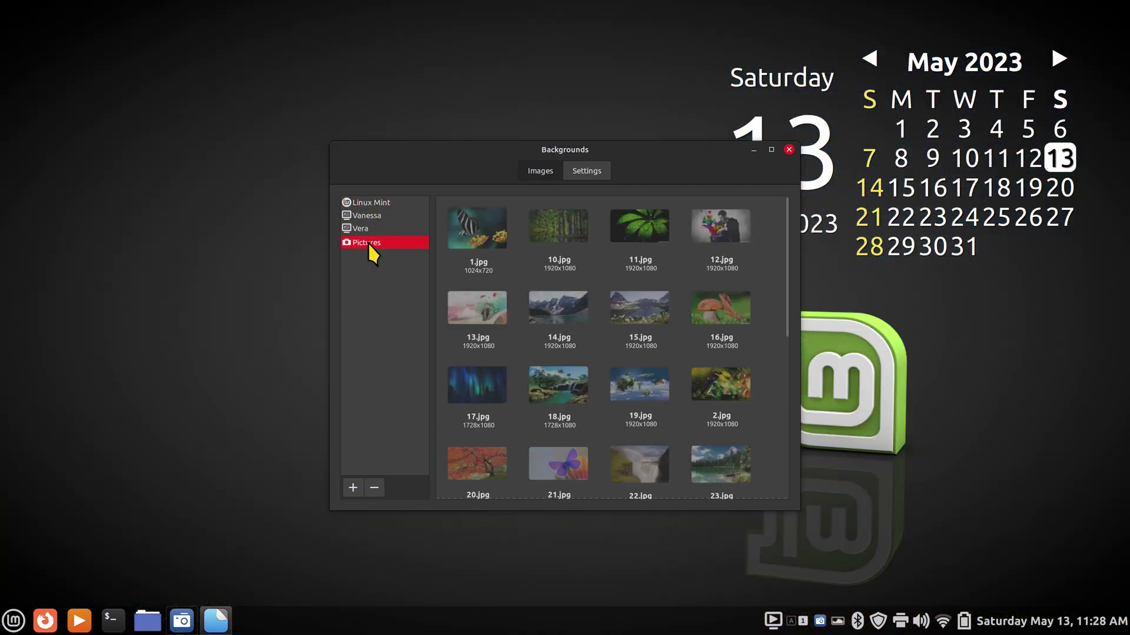
left_click(476, 228)
left_click(790, 149)
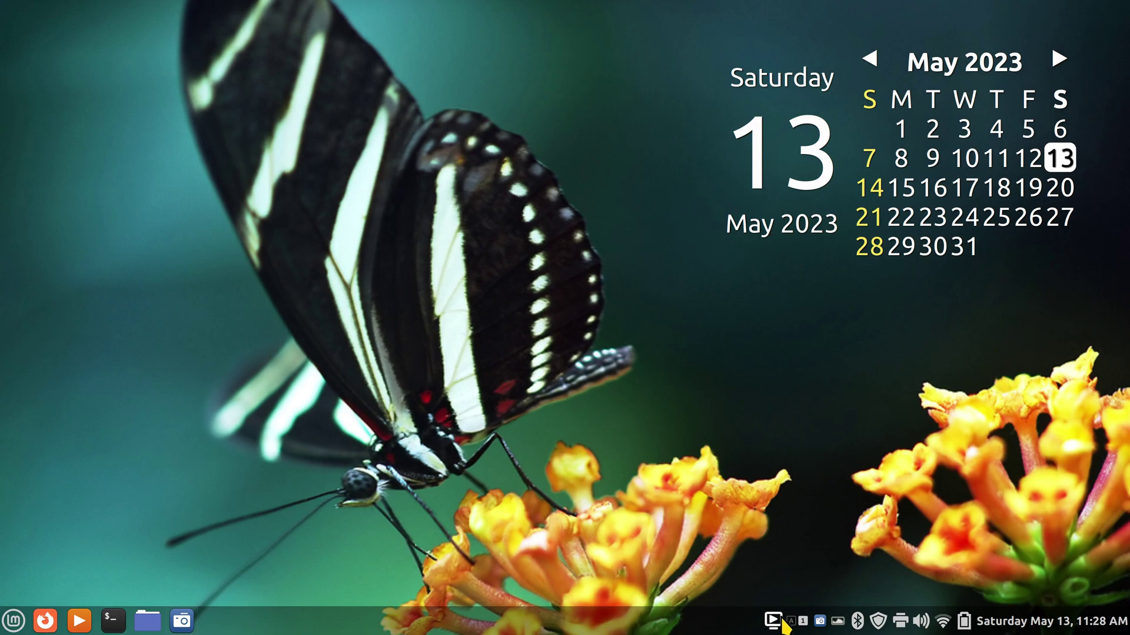
Step: Advance the slideshow two wallpapers until the green leaves image appears
left_click(782, 623)
left_click(790, 521)
left_click(778, 624)
left_click(787, 522)
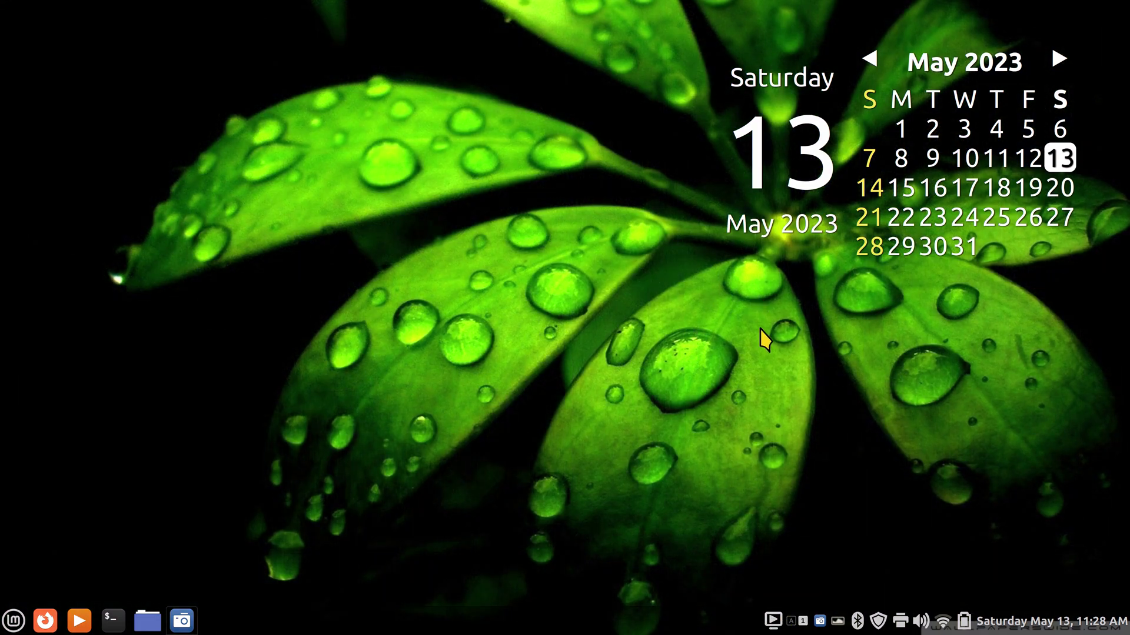
Step: Switch the slideshow off in the Backgrounds settings and close the window
left_click(773, 621)
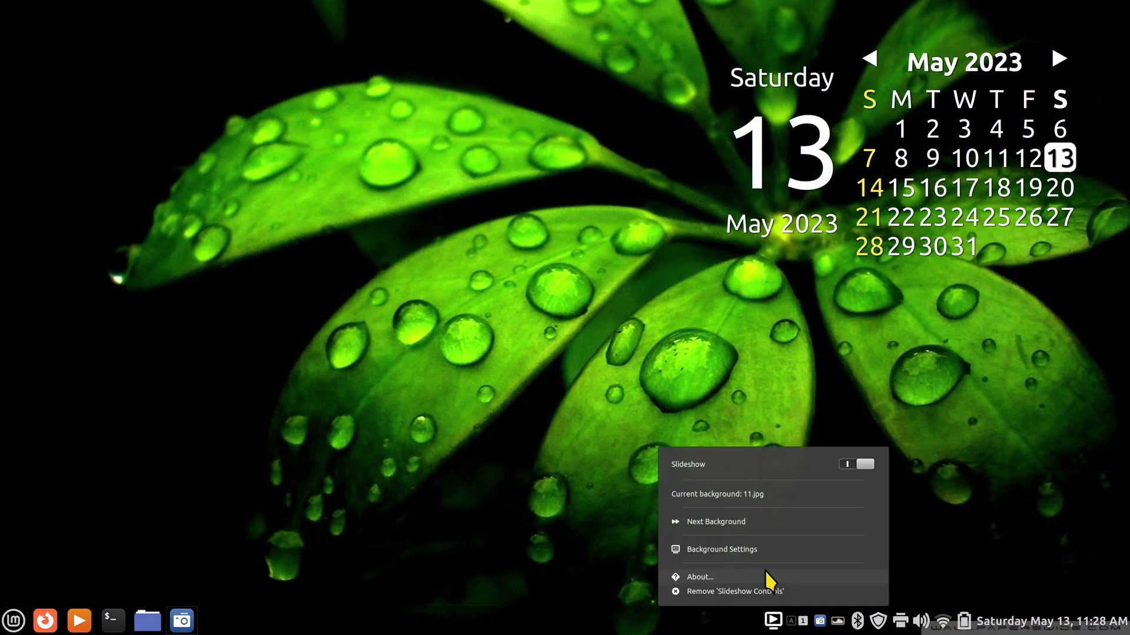
left_click(765, 556)
left_click(603, 172)
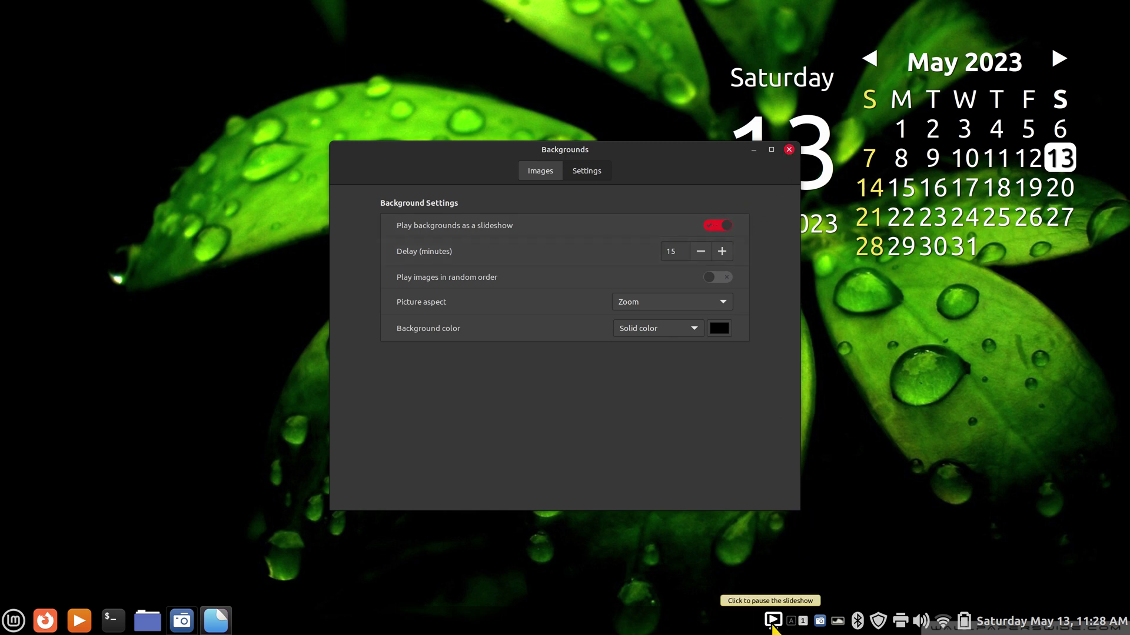
left_click(713, 226)
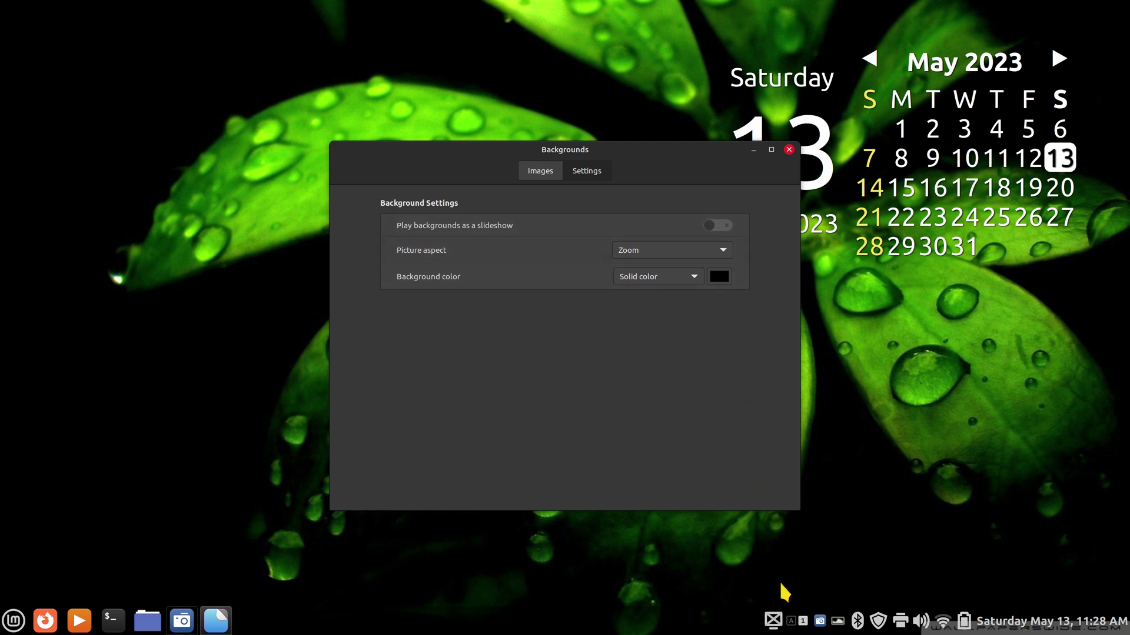
left_click(789, 150)
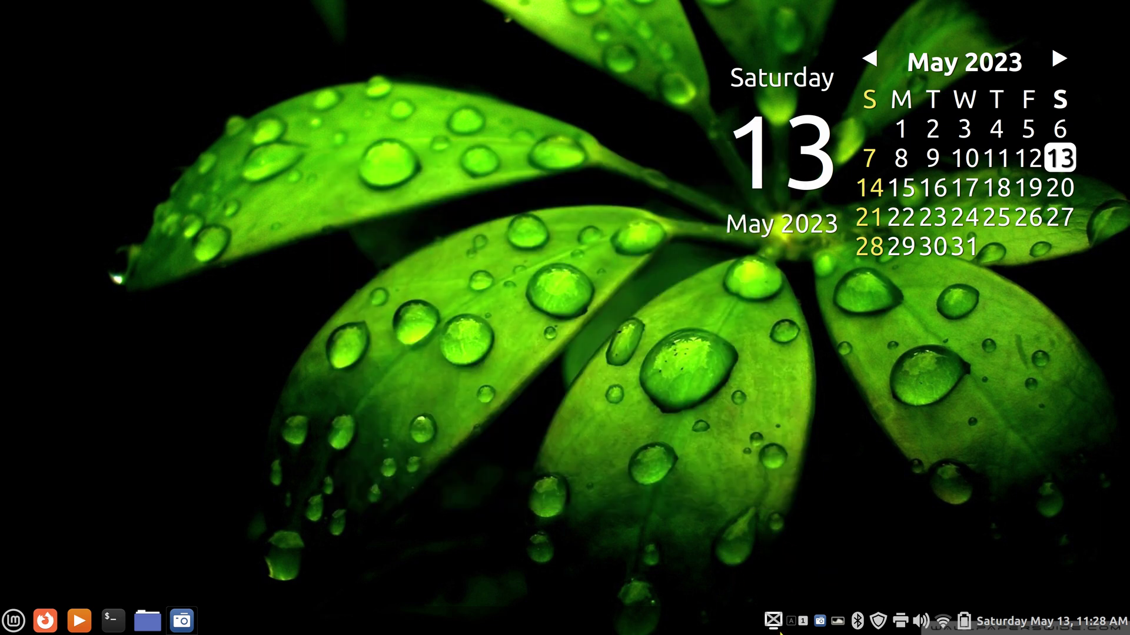
Step: Search the Applets manager for 'sli' and remove Slideshow Controls from the panel
right_click(752, 632)
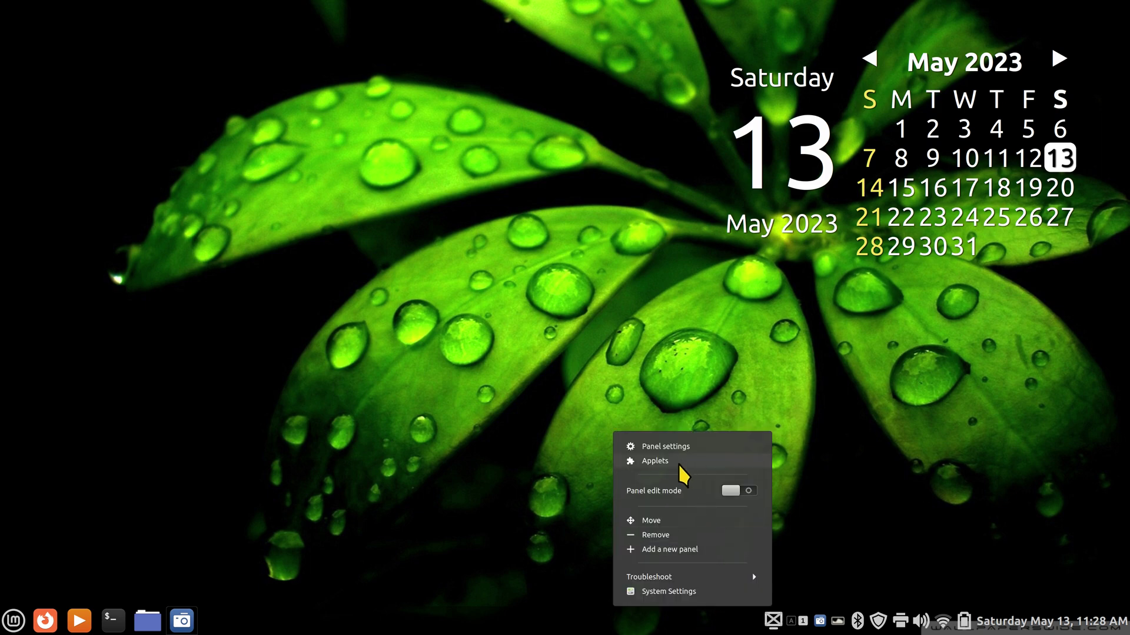
left_click(683, 460)
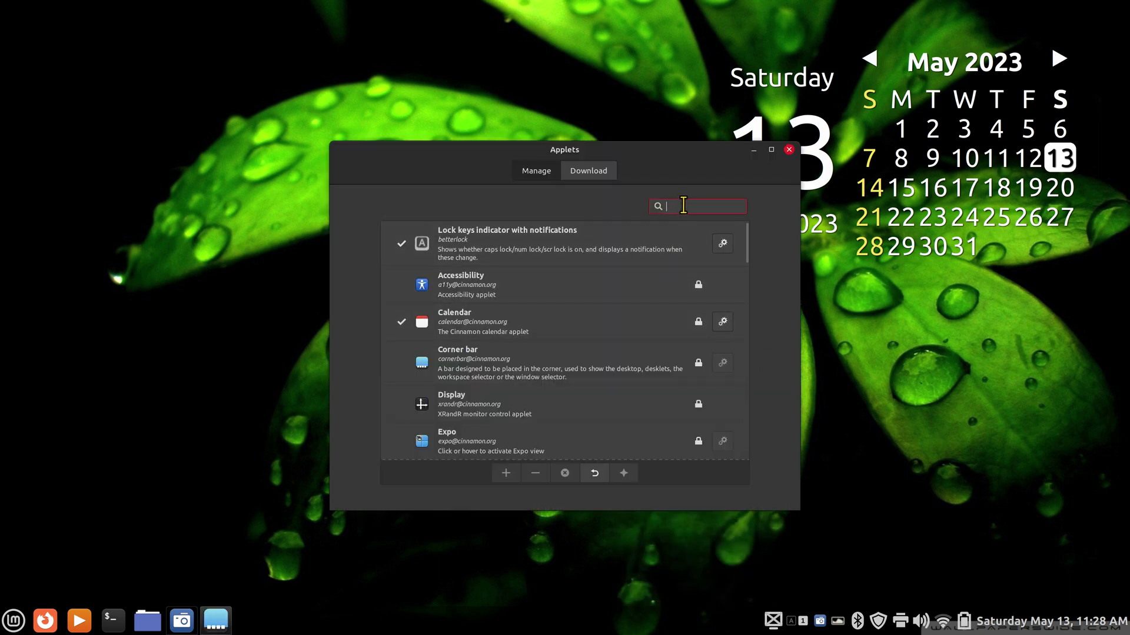
type("sli")
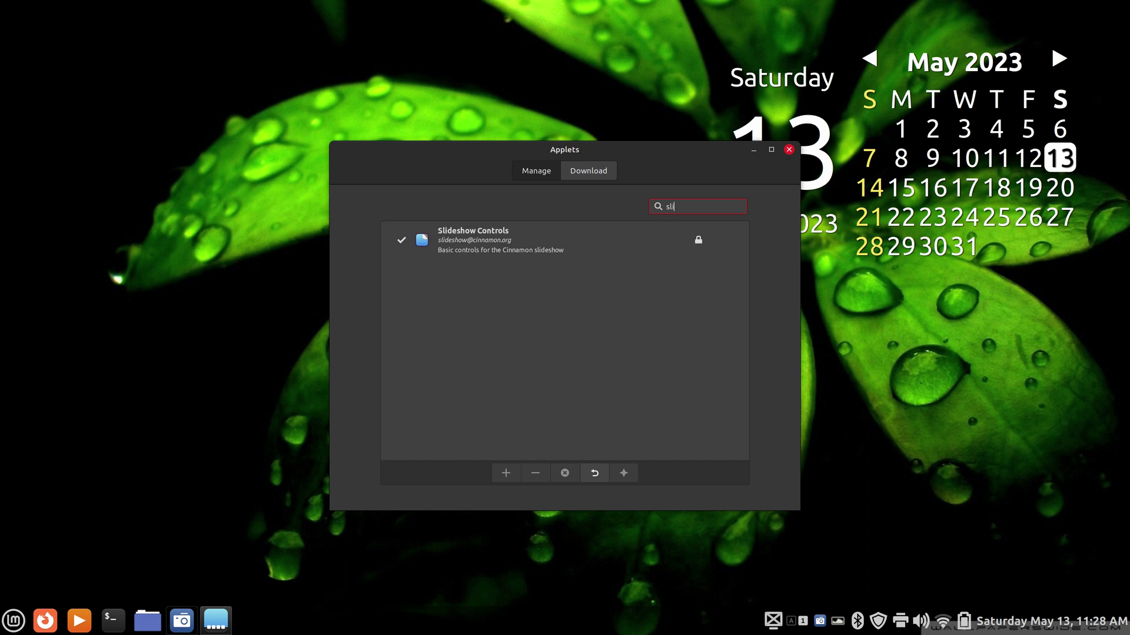
left_click(477, 232)
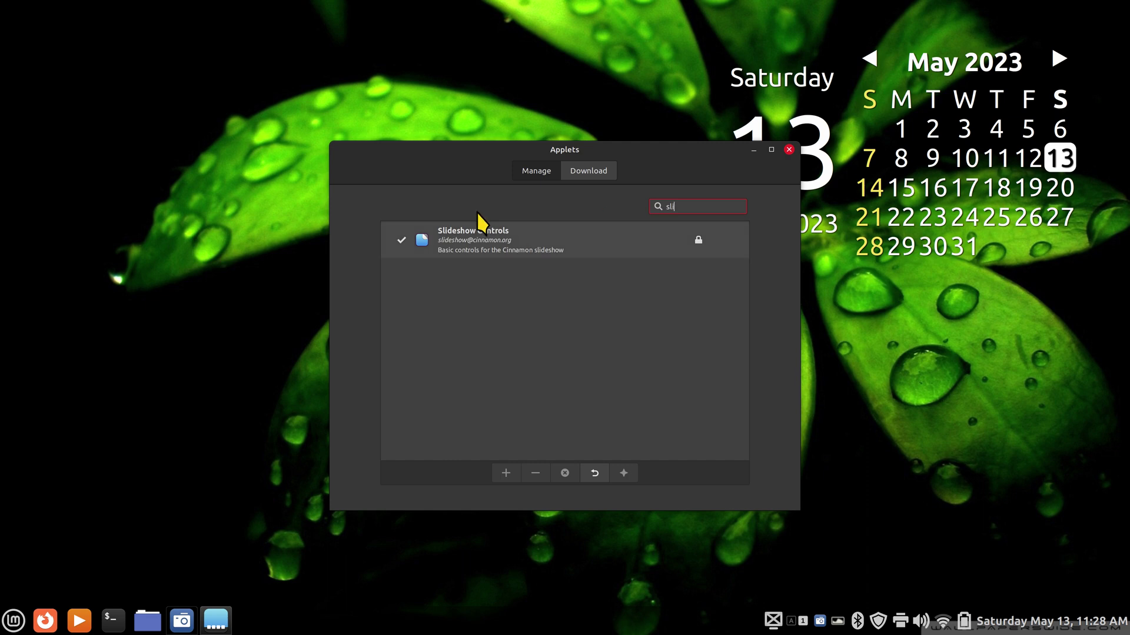
left_click(537, 478)
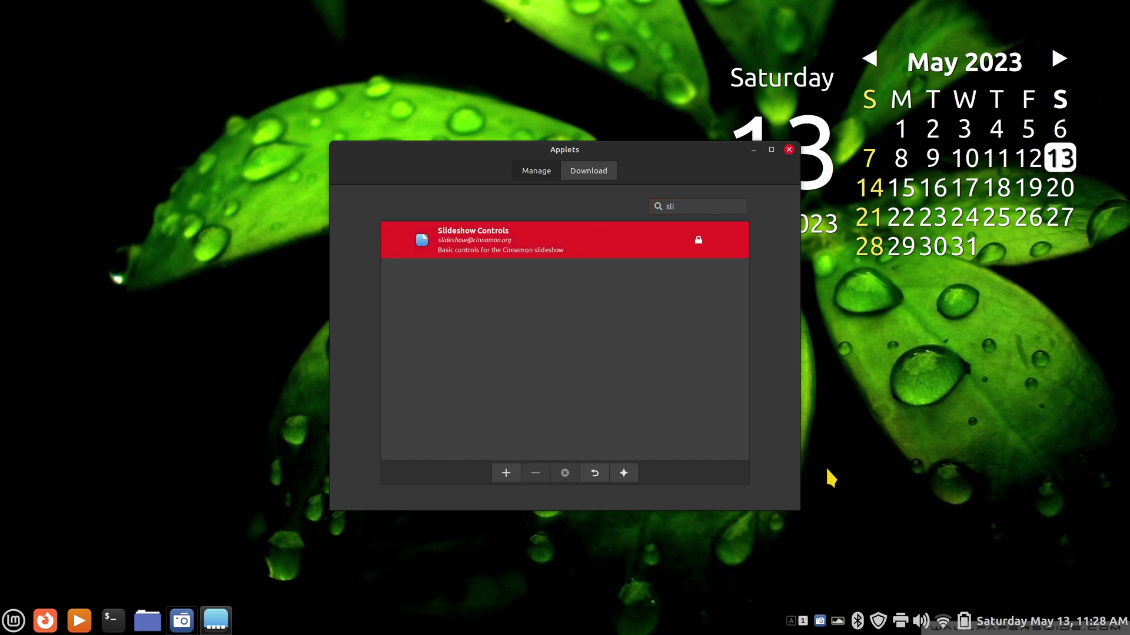
key("alt+F4")
right_click(337, 184)
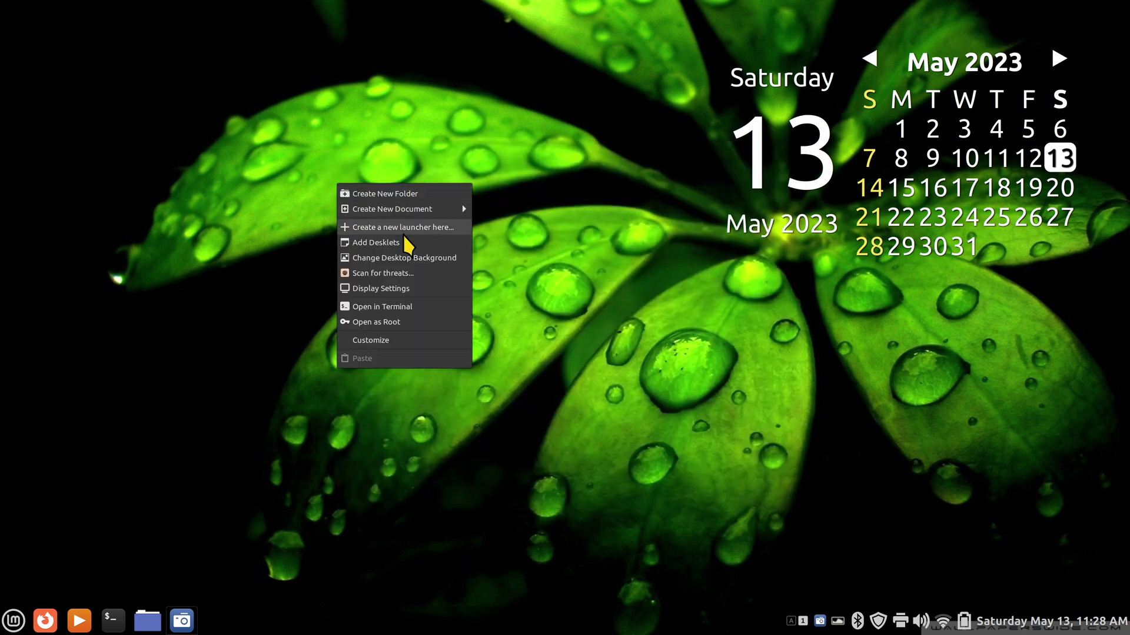
left_click(405, 259)
left_click(592, 171)
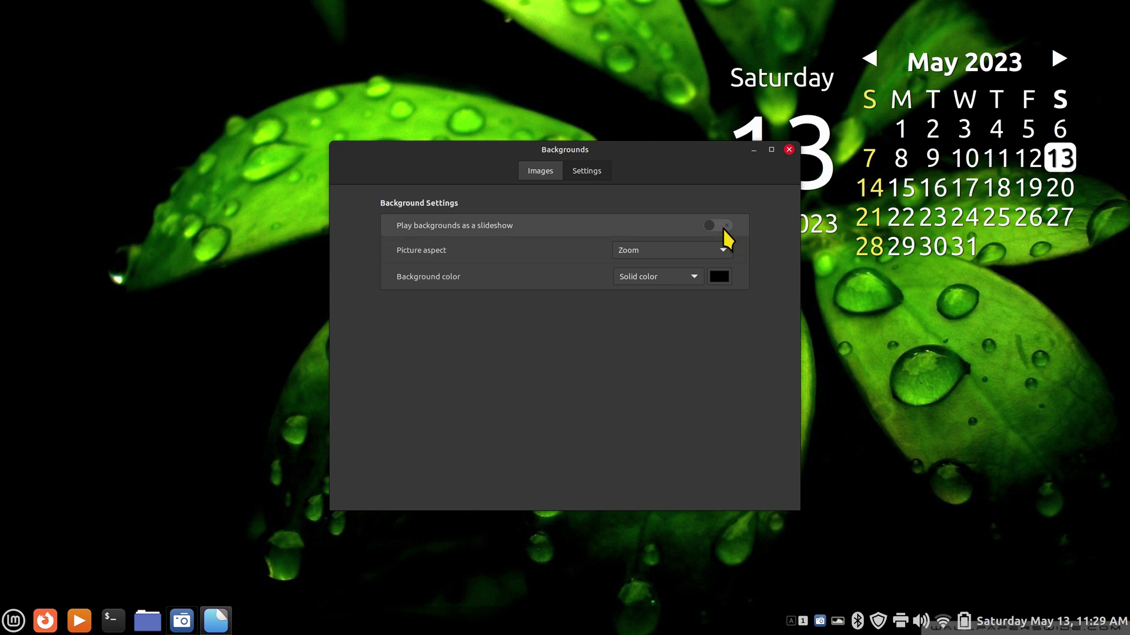
left_click(789, 149)
Step: Search the applet downloads for 'bette' and install Better Backgrounds
right_click(778, 617)
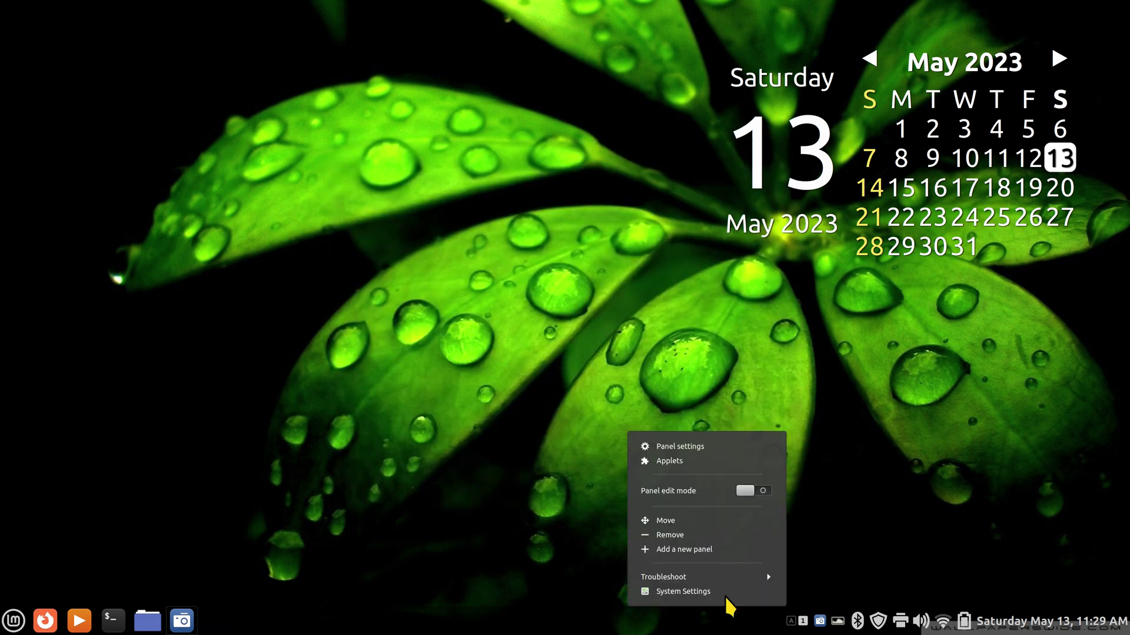
left_click(690, 462)
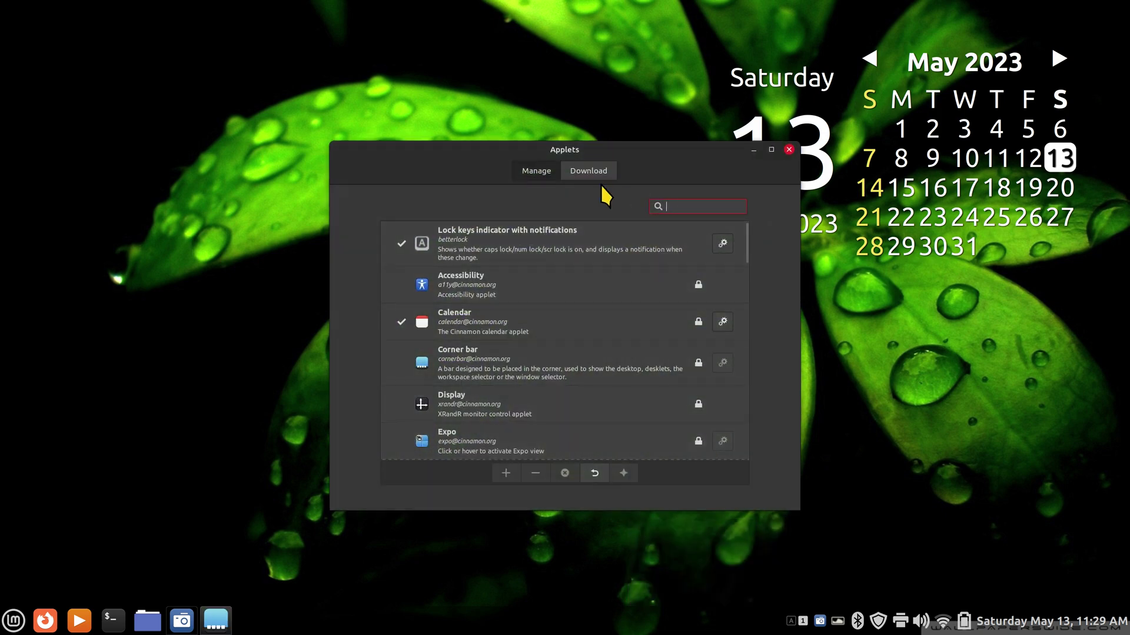
left_click(592, 172)
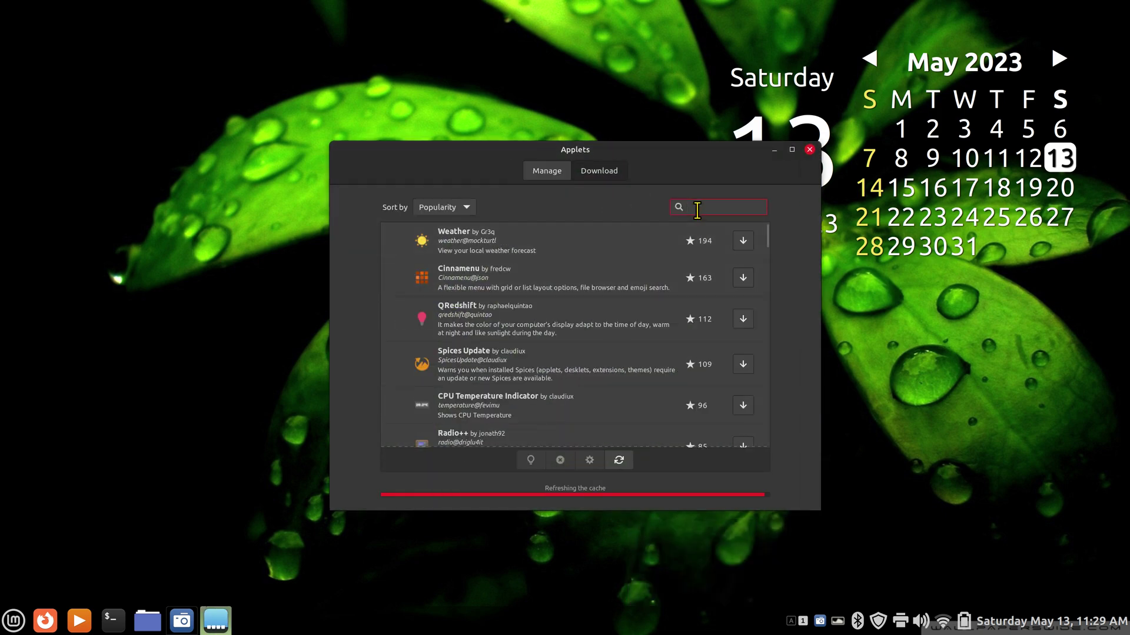
type("better")
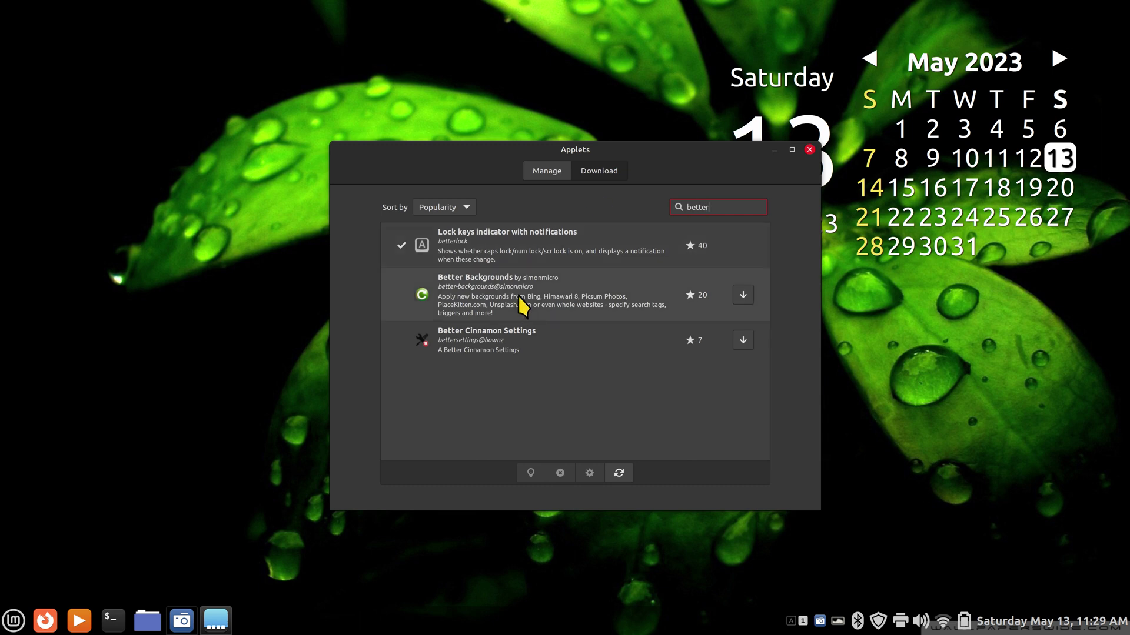
left_click(555, 307)
left_click(744, 299)
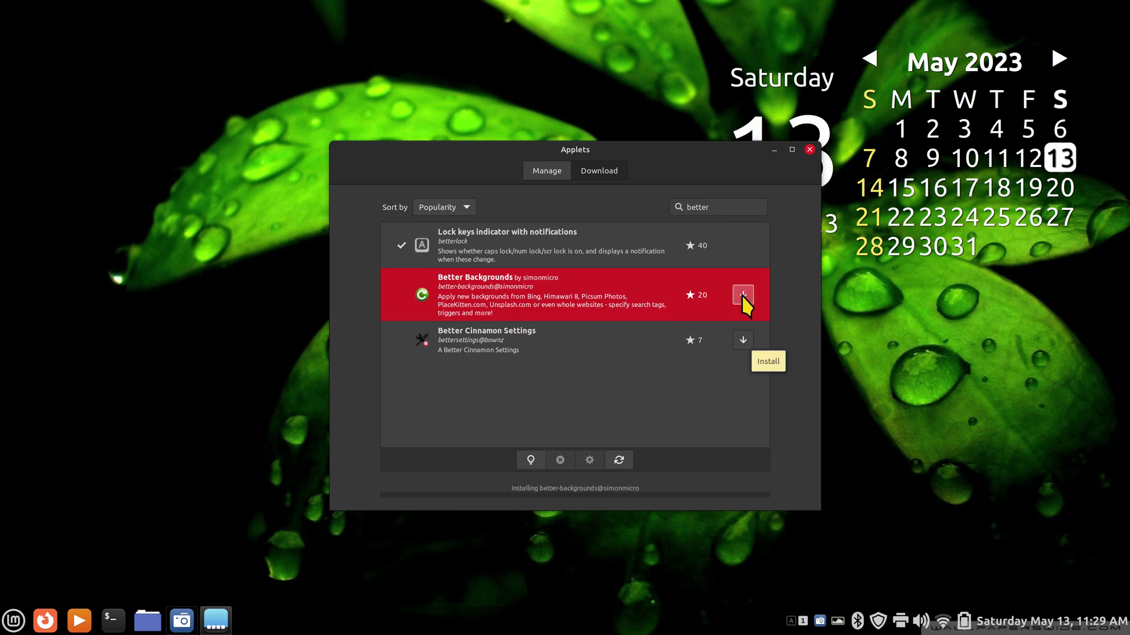
Step: Add the installed Better Backgrounds applet to the panel
left_click(532, 172)
left_click(500, 247)
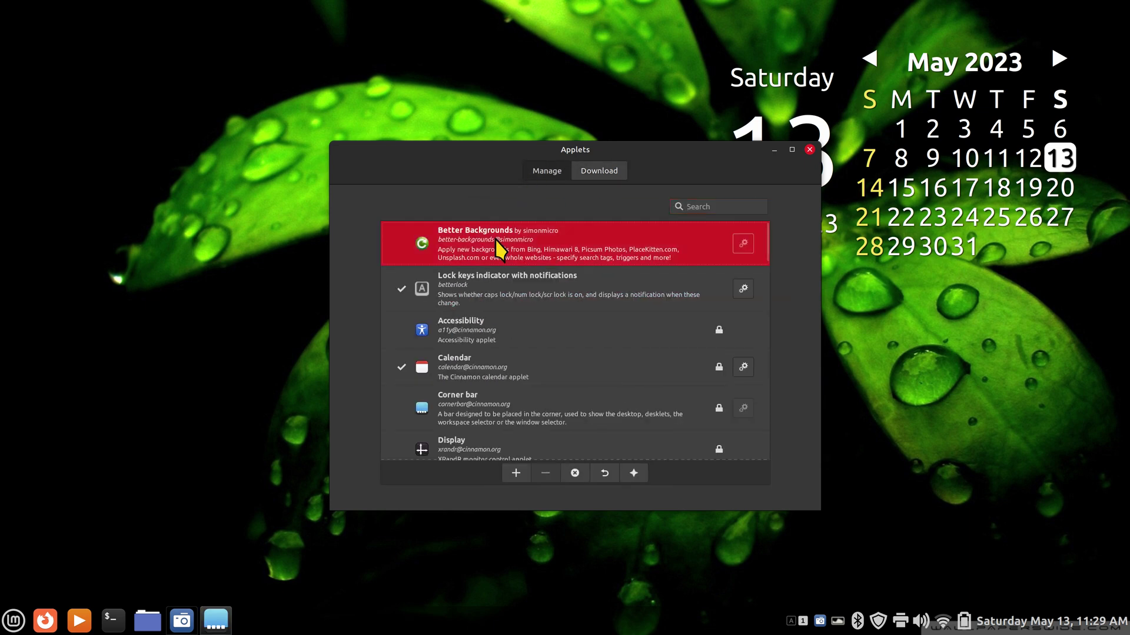
left_click(512, 473)
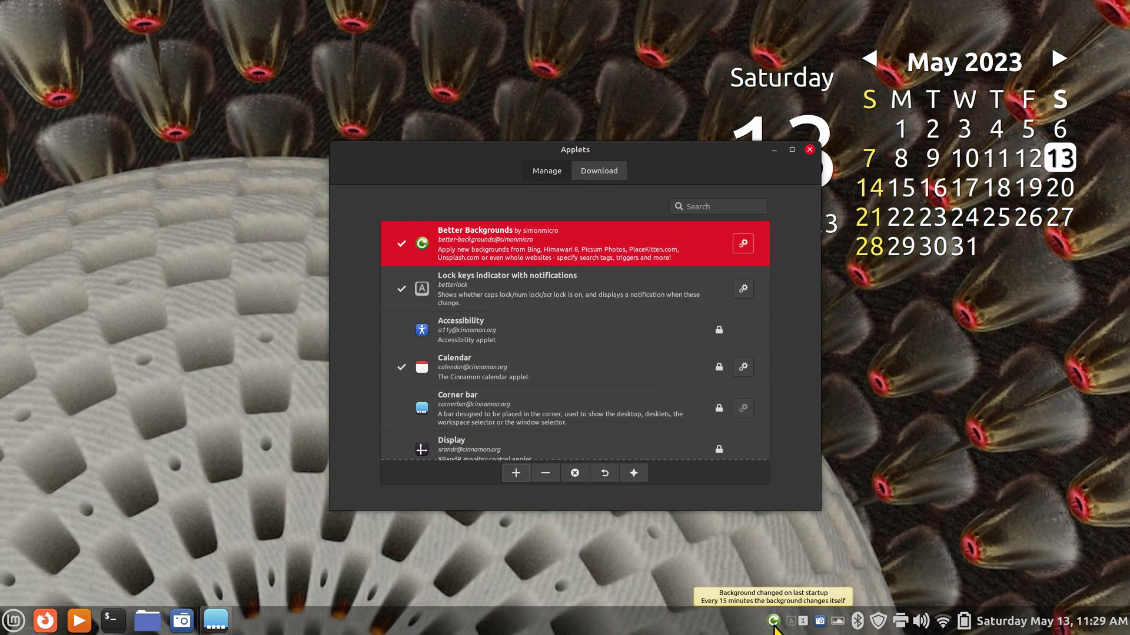
left_click_drag(706, 168, 640, 164)
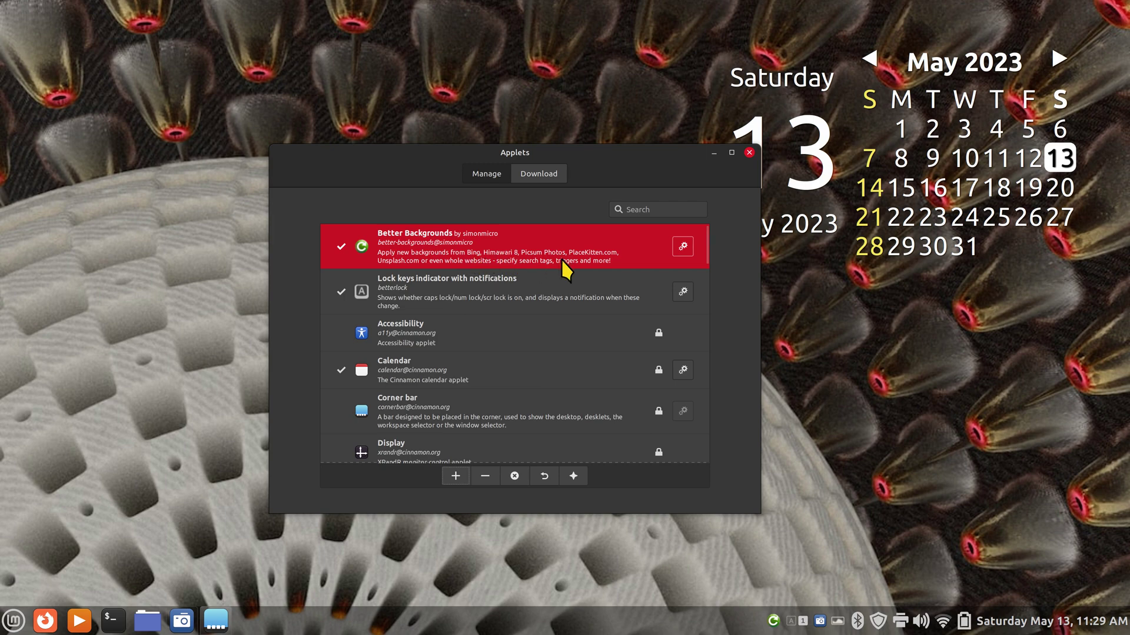
Step: Open and close the Better Backgrounds settings, then open and dismiss its tray menu
left_click(683, 255)
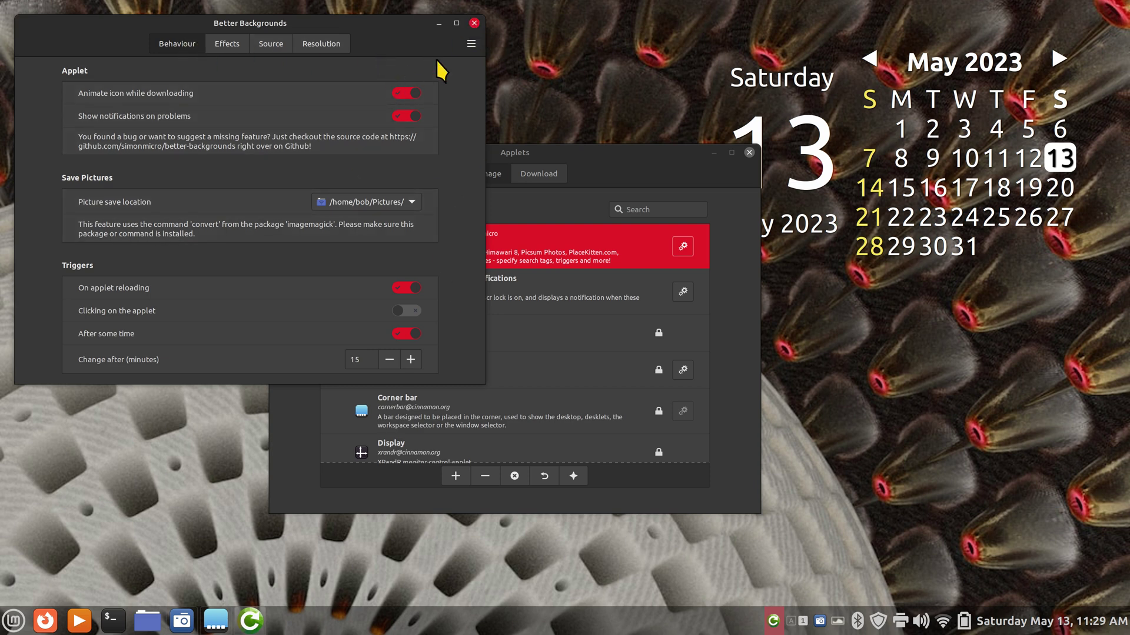
left_click(474, 23)
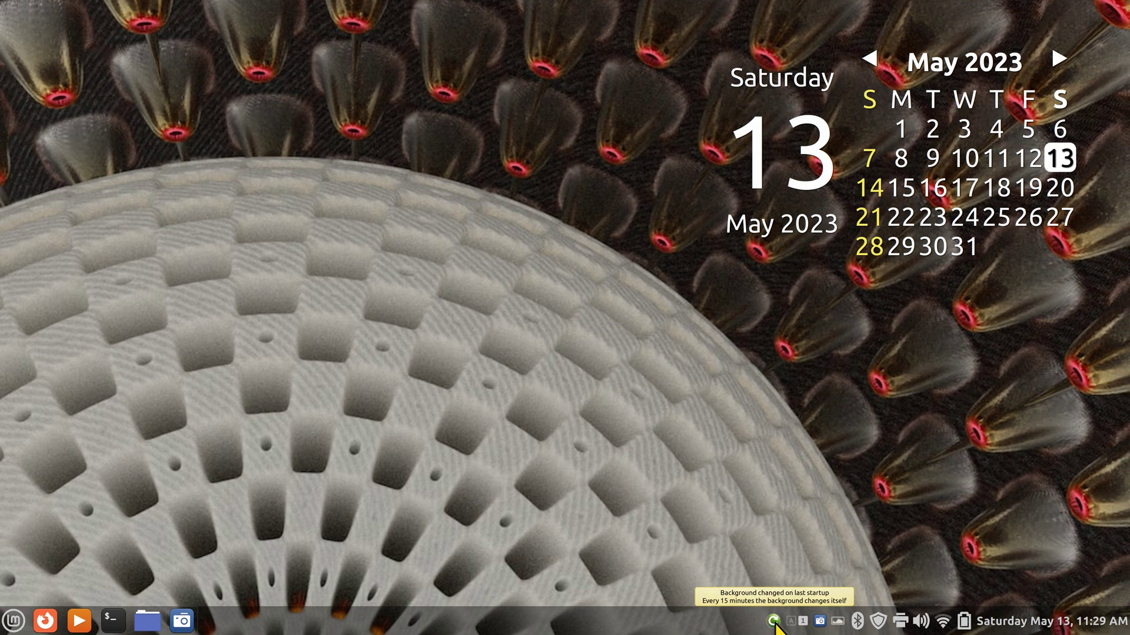
left_click(774, 623)
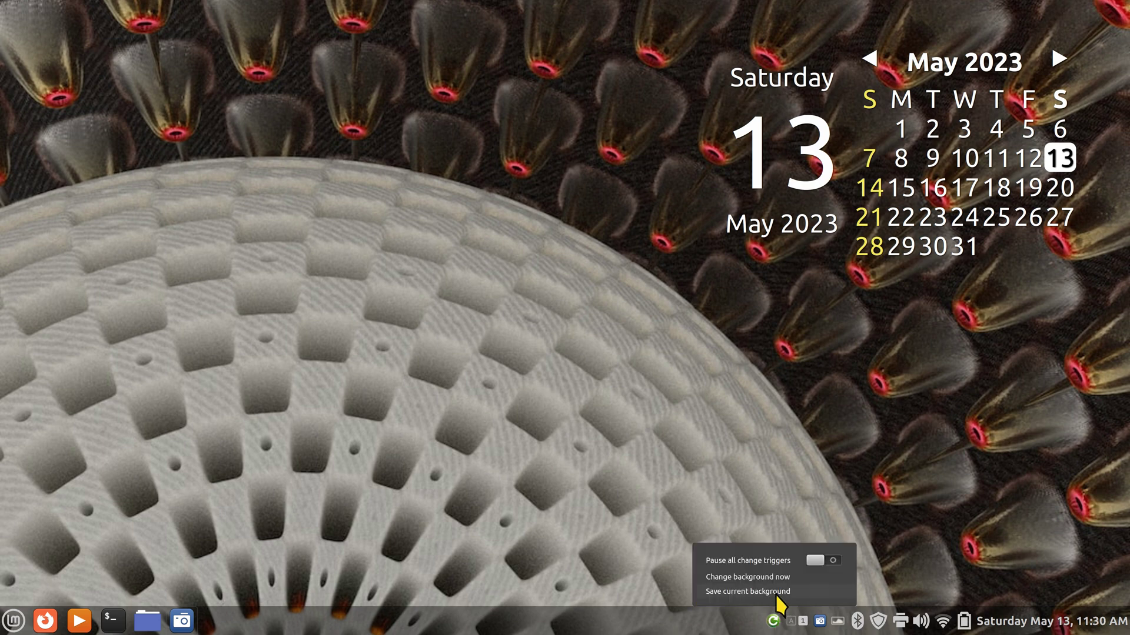
left_click(606, 555)
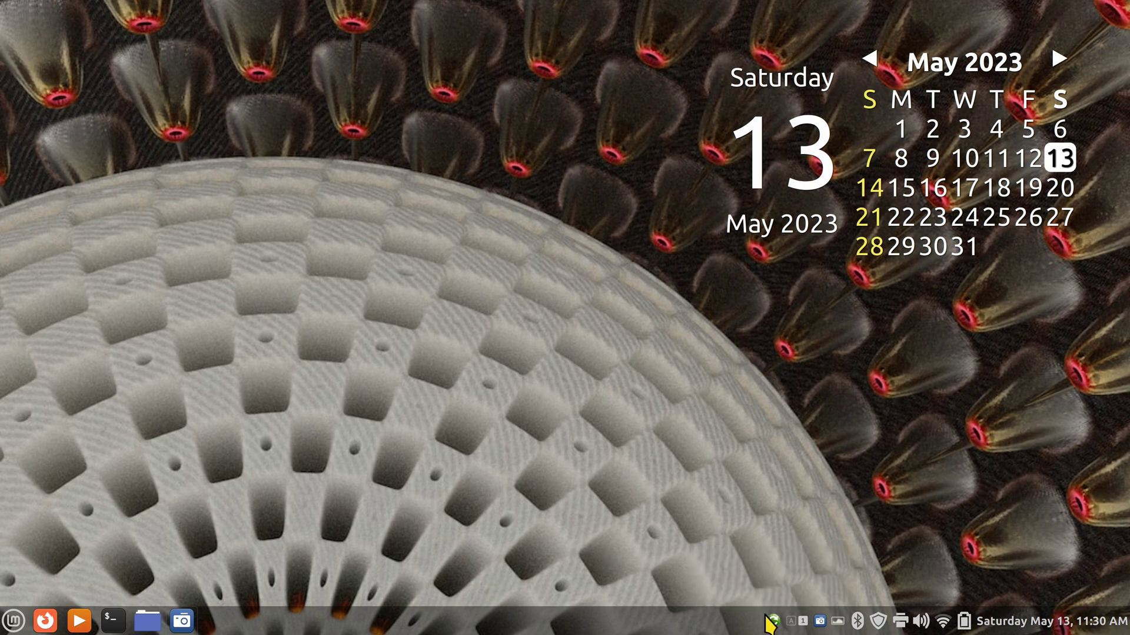
Step: Reopen Better Backgrounds' Configure window from its tray icon and move it to the screen centre
right_click(775, 621)
left_click(778, 578)
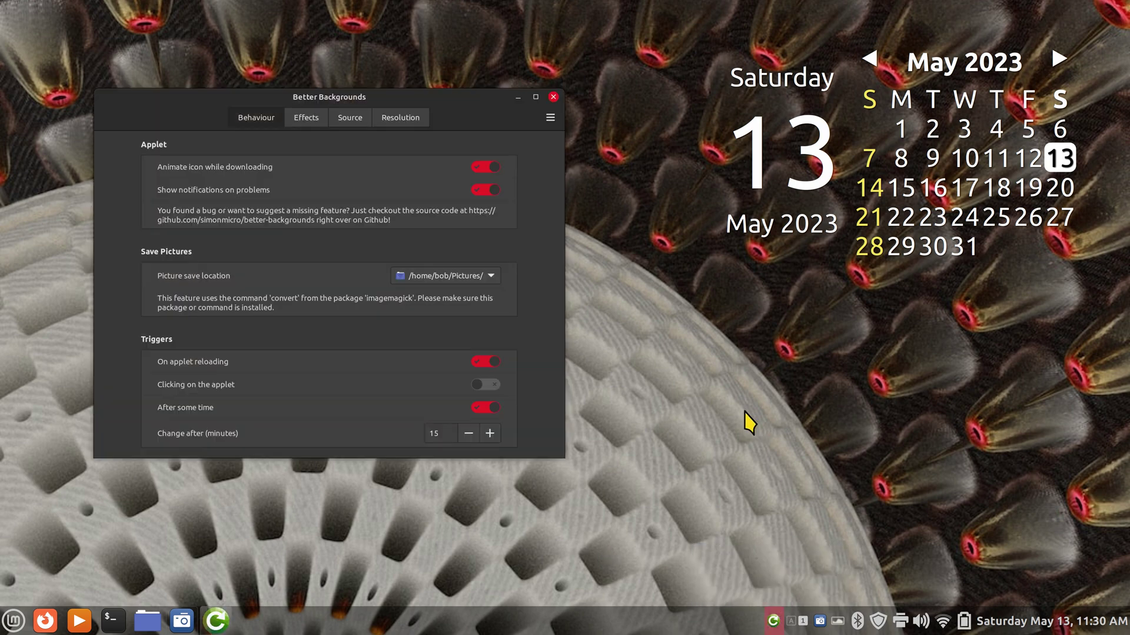
left_click_drag(453, 109, 638, 144)
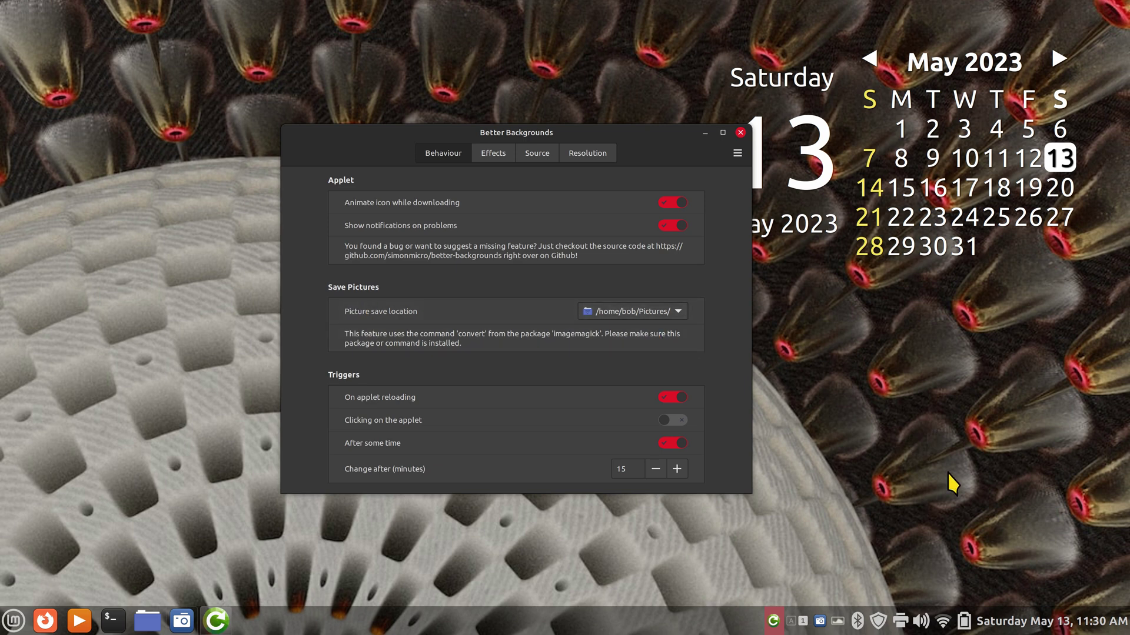
left_click(779, 617)
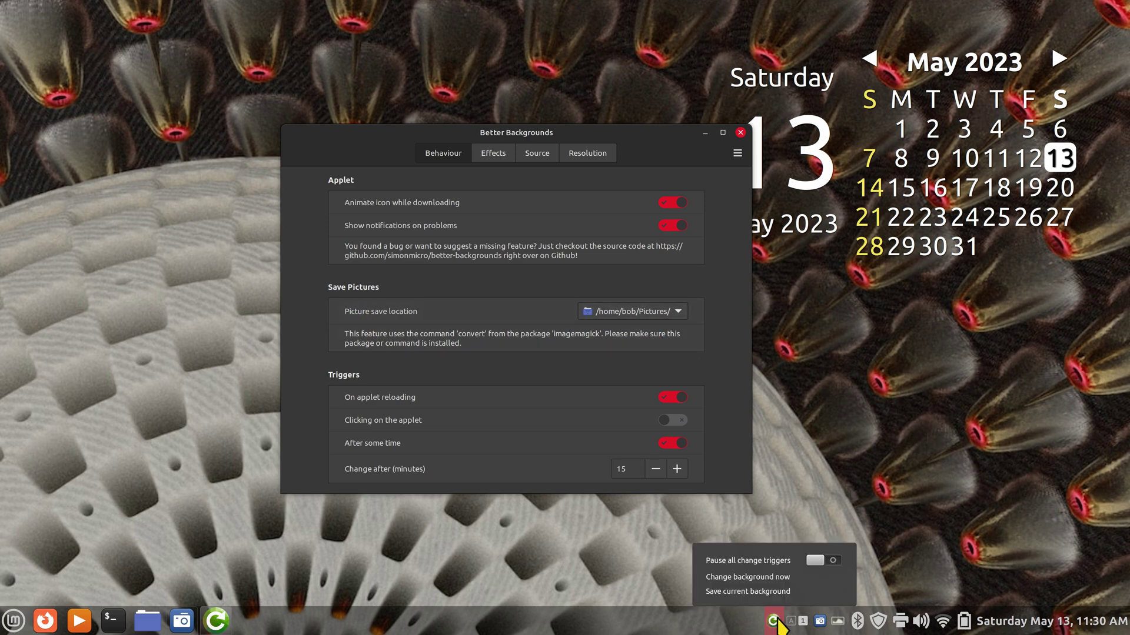
left_click(712, 334)
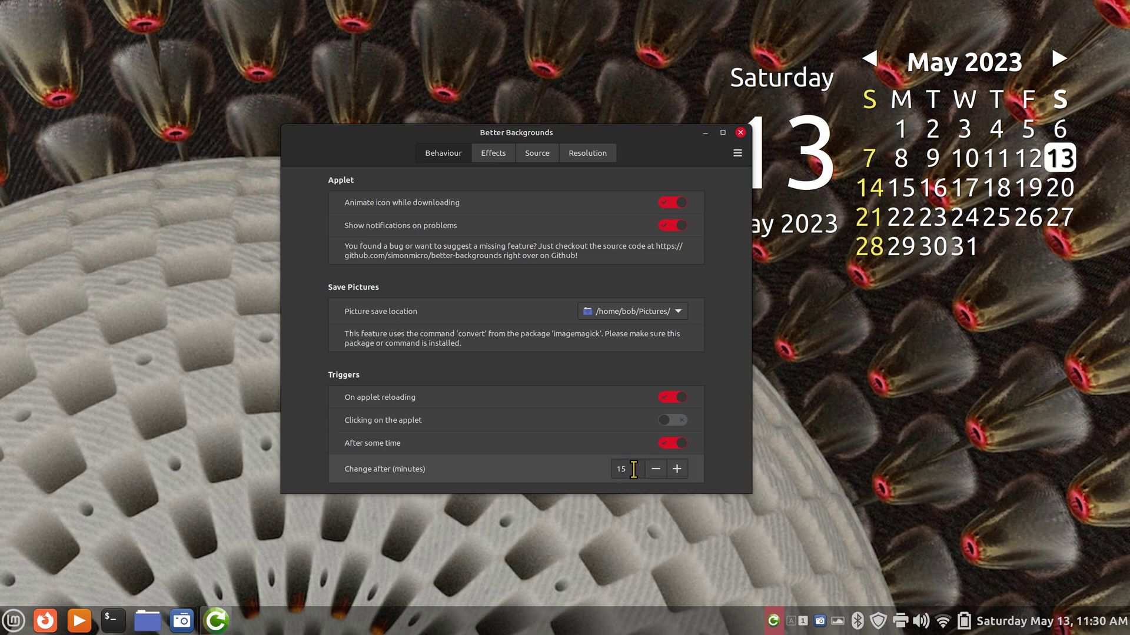
Step: Set Better Backgrounds' image effect to Grayscale and apply it now
left_click(495, 157)
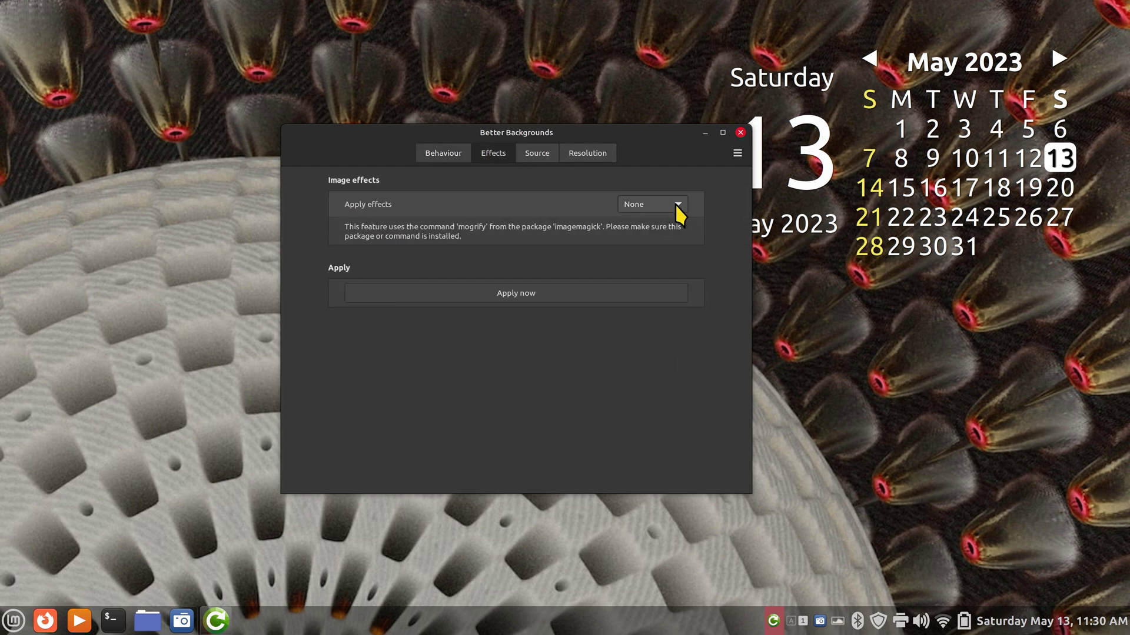
left_click(678, 206)
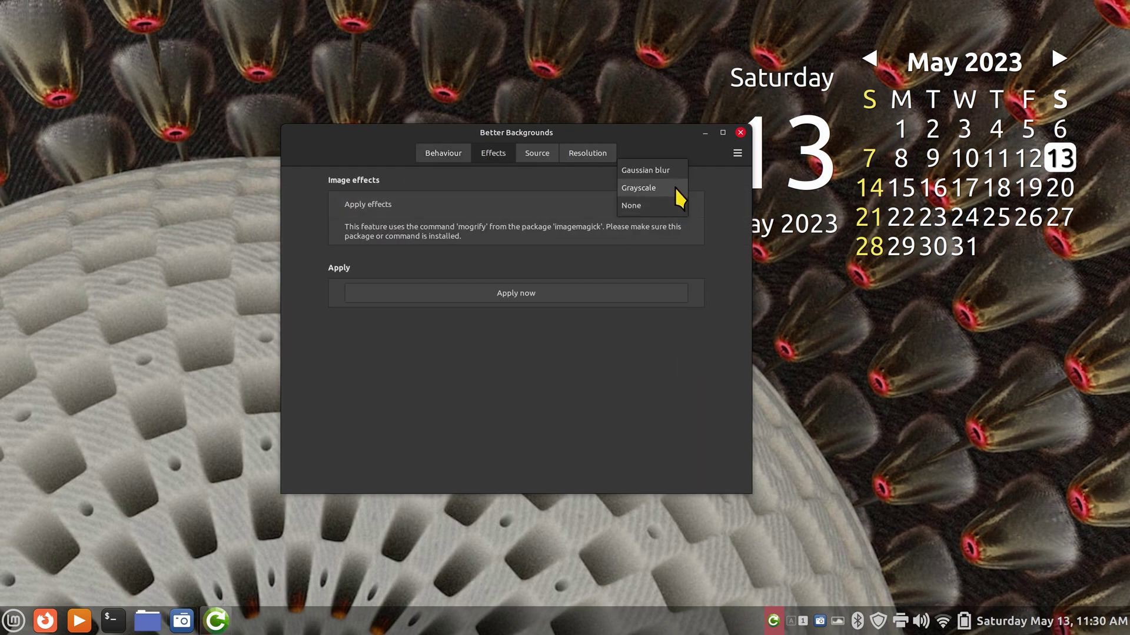
left_click(676, 187)
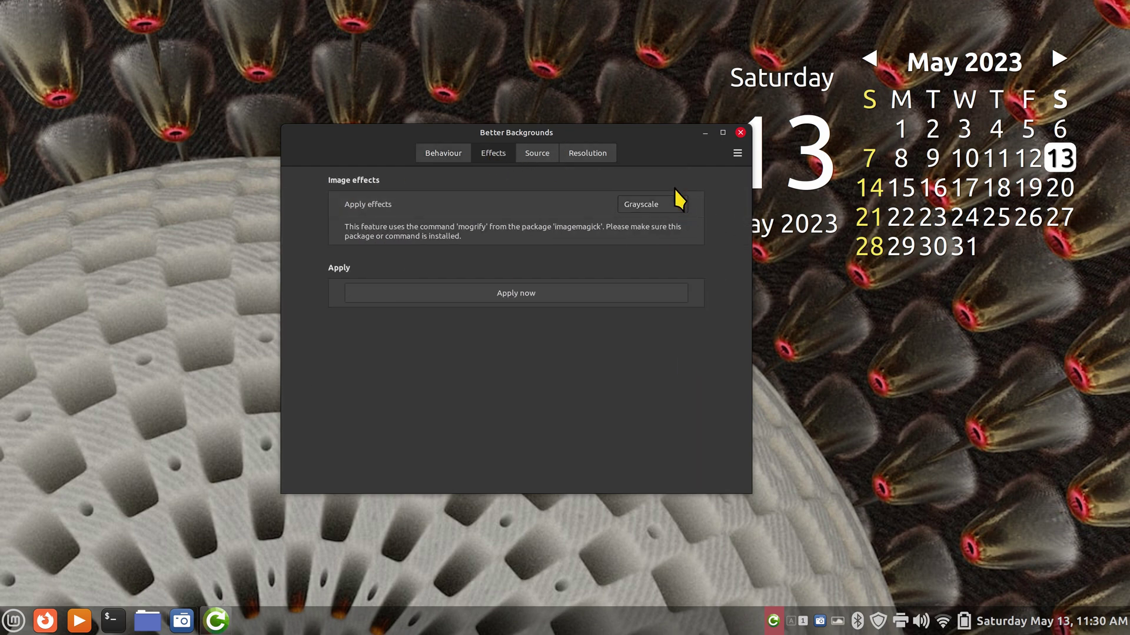
left_click(537, 289)
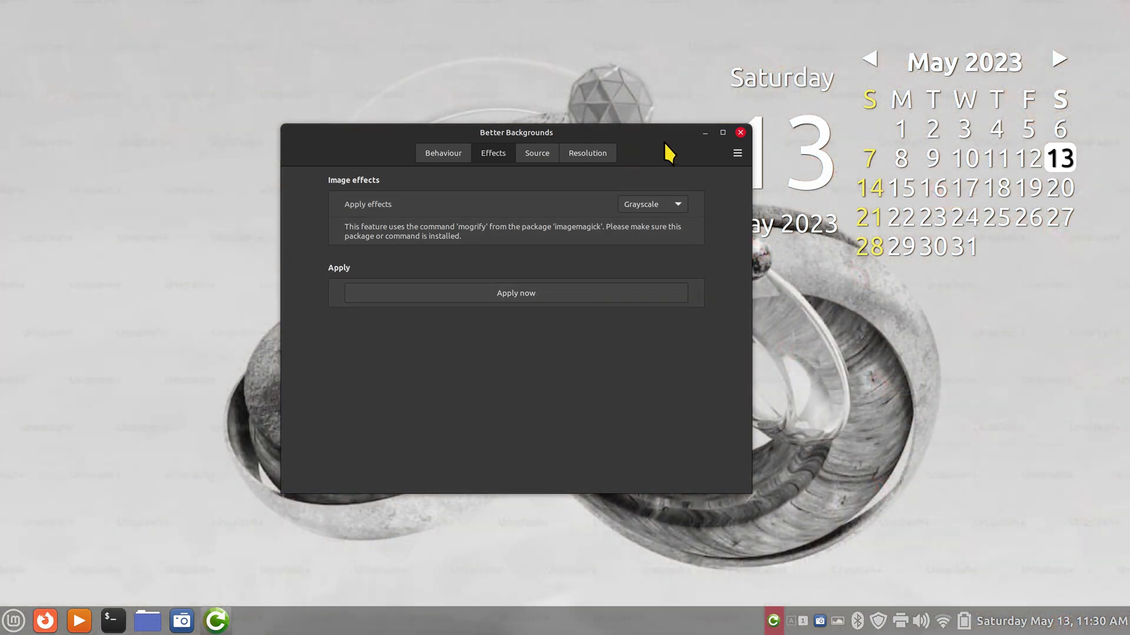
Step: Close the settings and save the current background to Pictures as 541355.png
left_click_drag(641, 137, 710, 154)
left_click(790, 144)
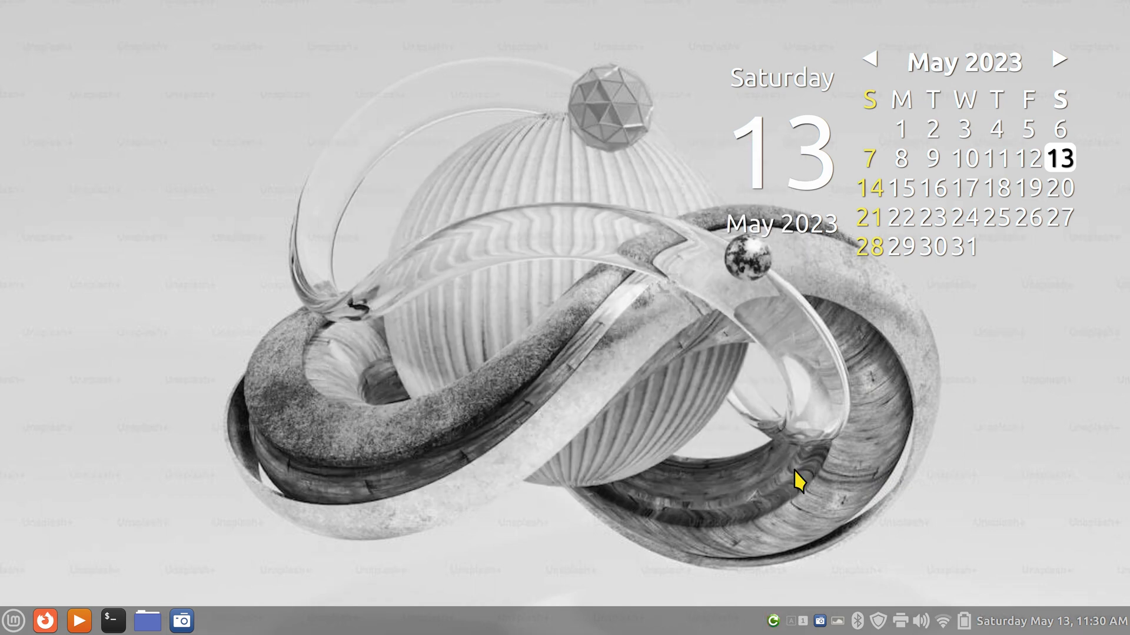
left_click(773, 622)
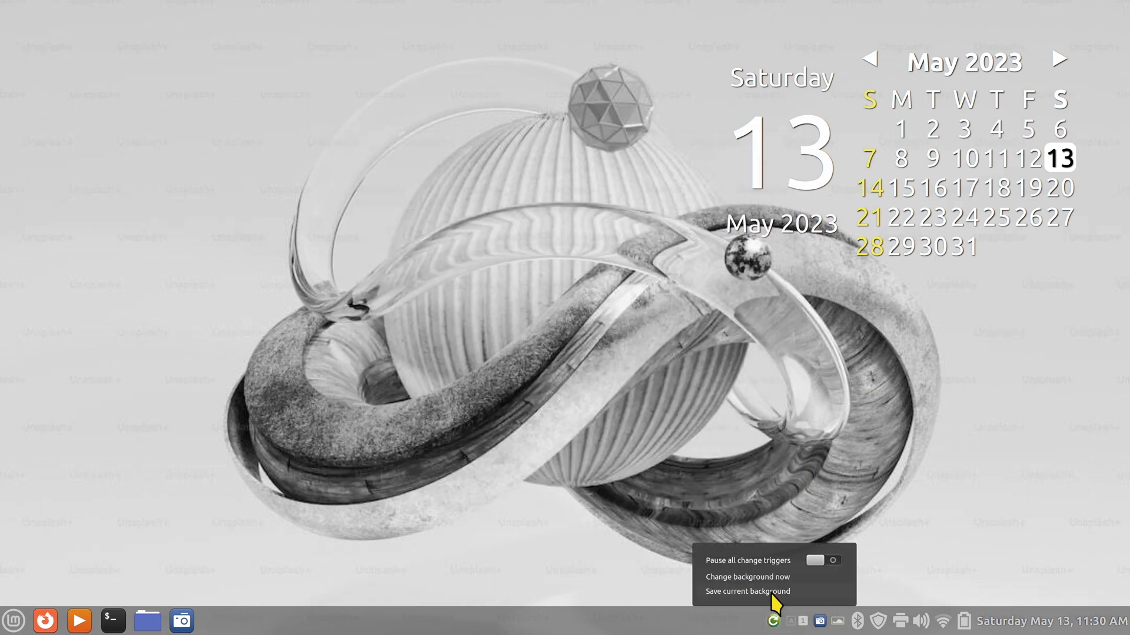
left_click(772, 592)
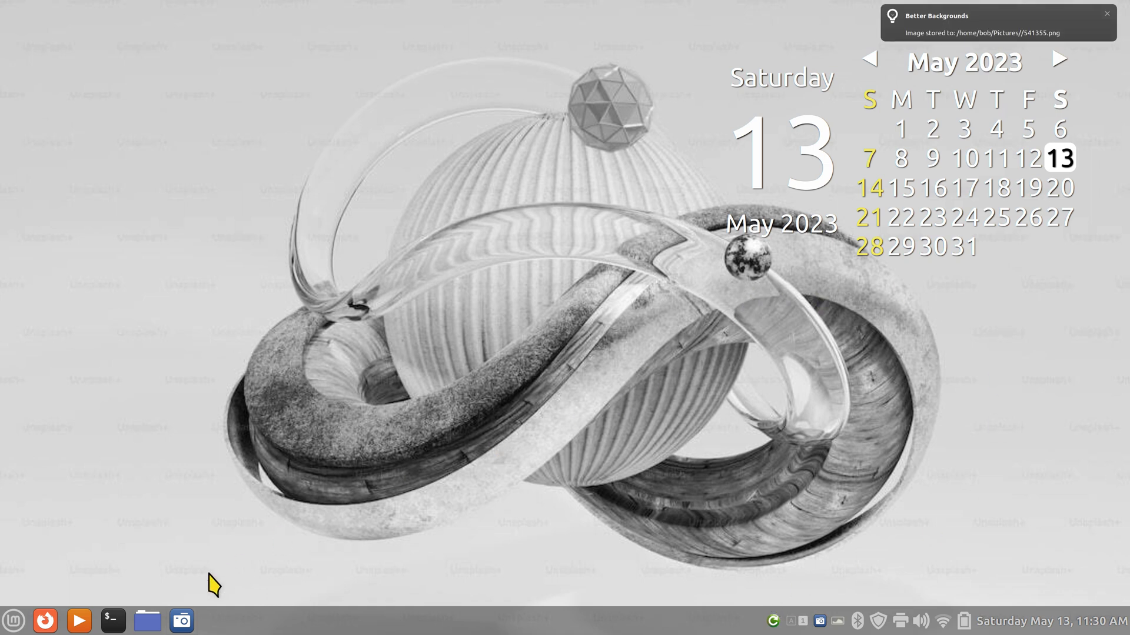
Step: Open Pictures in Nemo, view 541355.png in the viewer and quick preview, then close Nemo
left_click(147, 620)
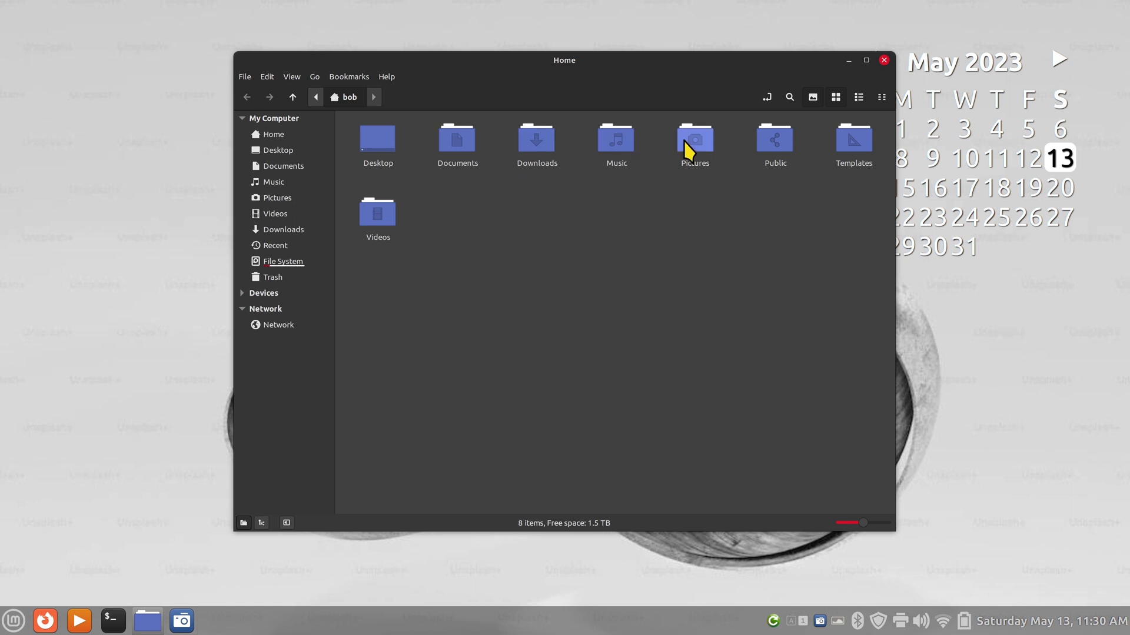
double_click(686, 150)
left_click(712, 469)
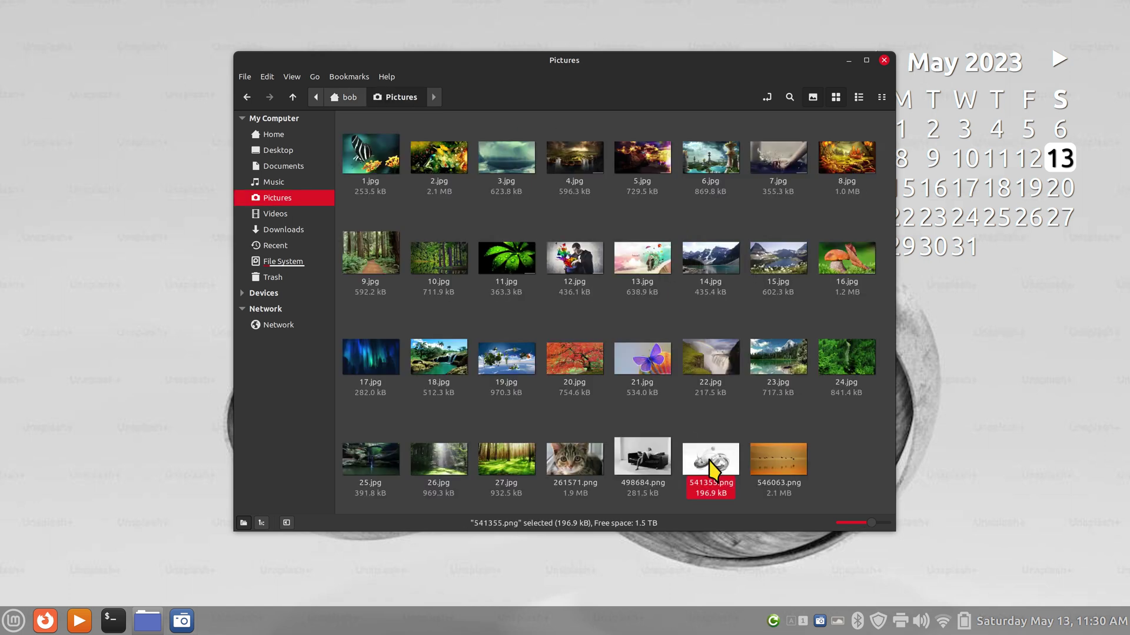
double_click(713, 469)
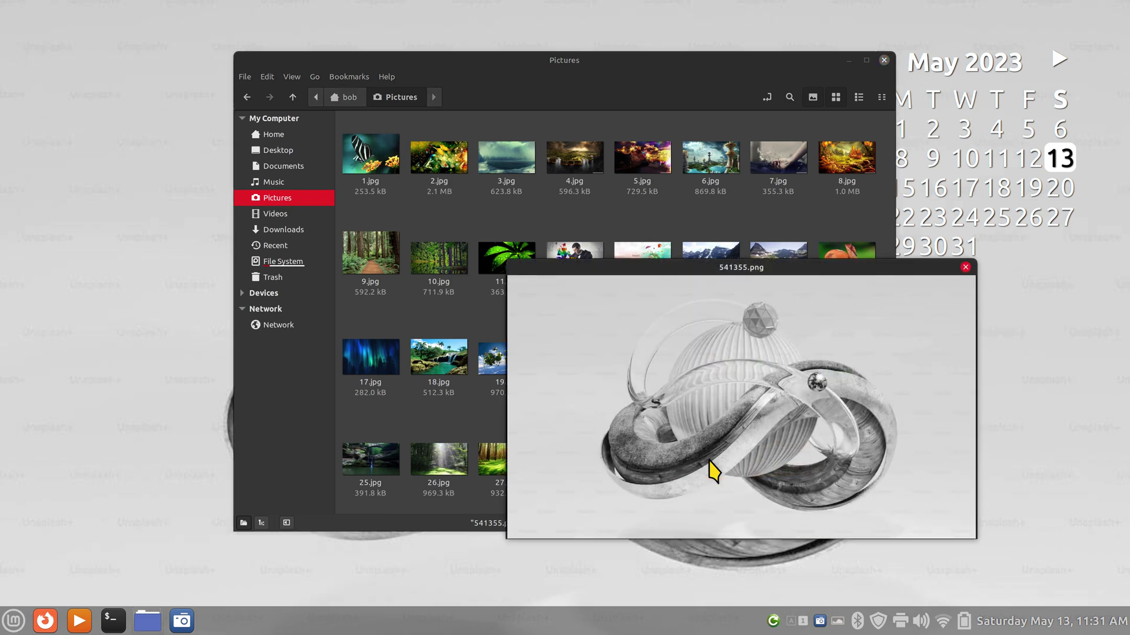
key("Escape")
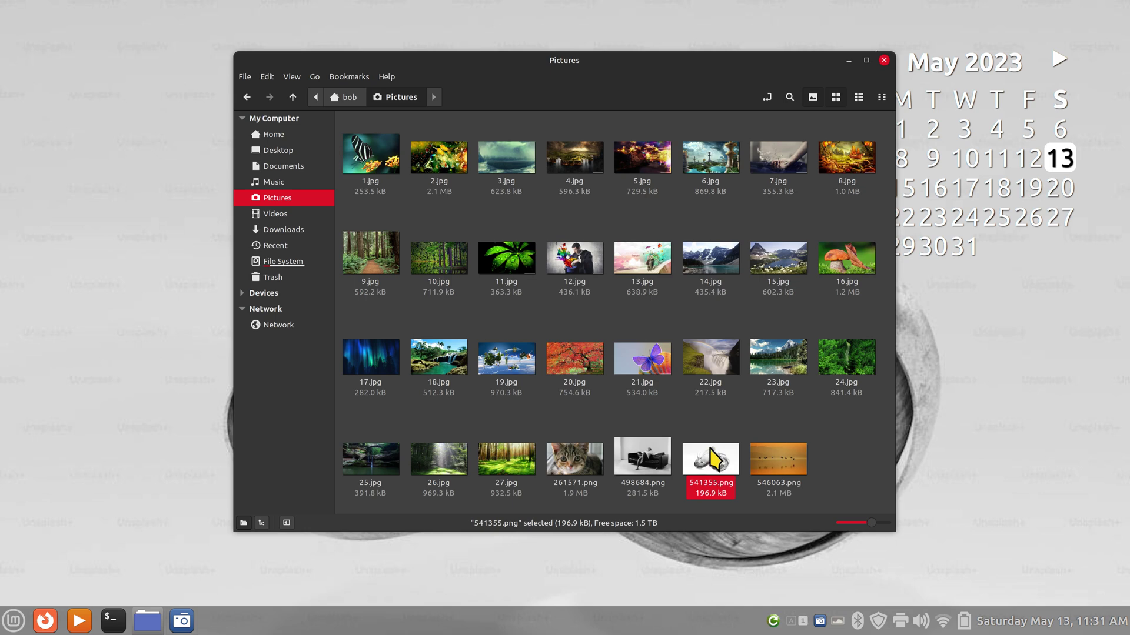
key("space")
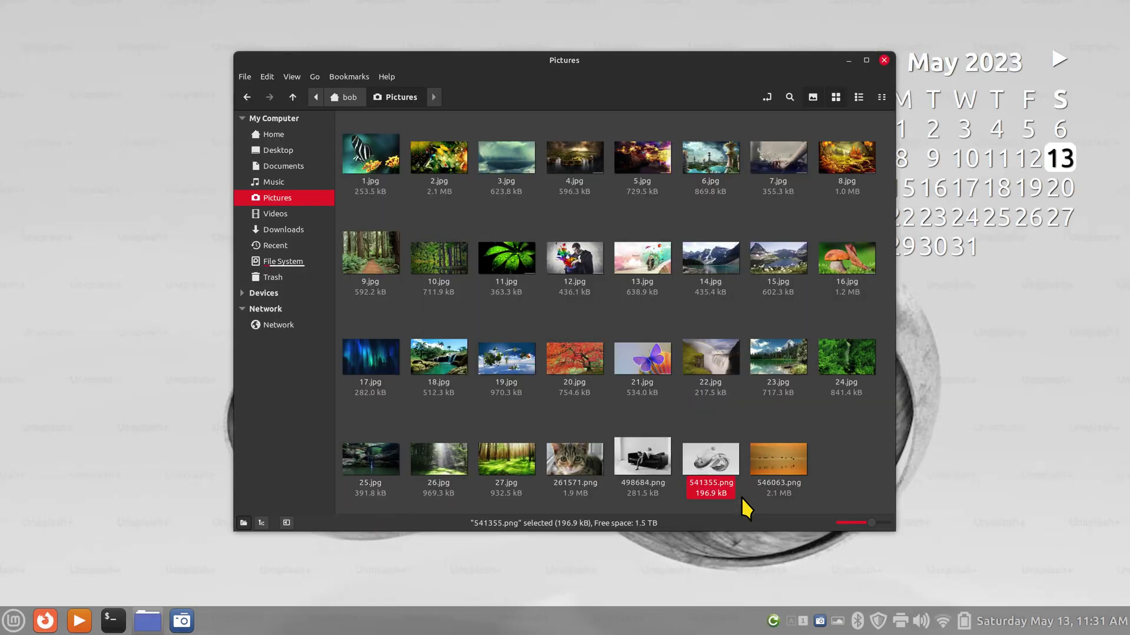
key("ctrl+w")
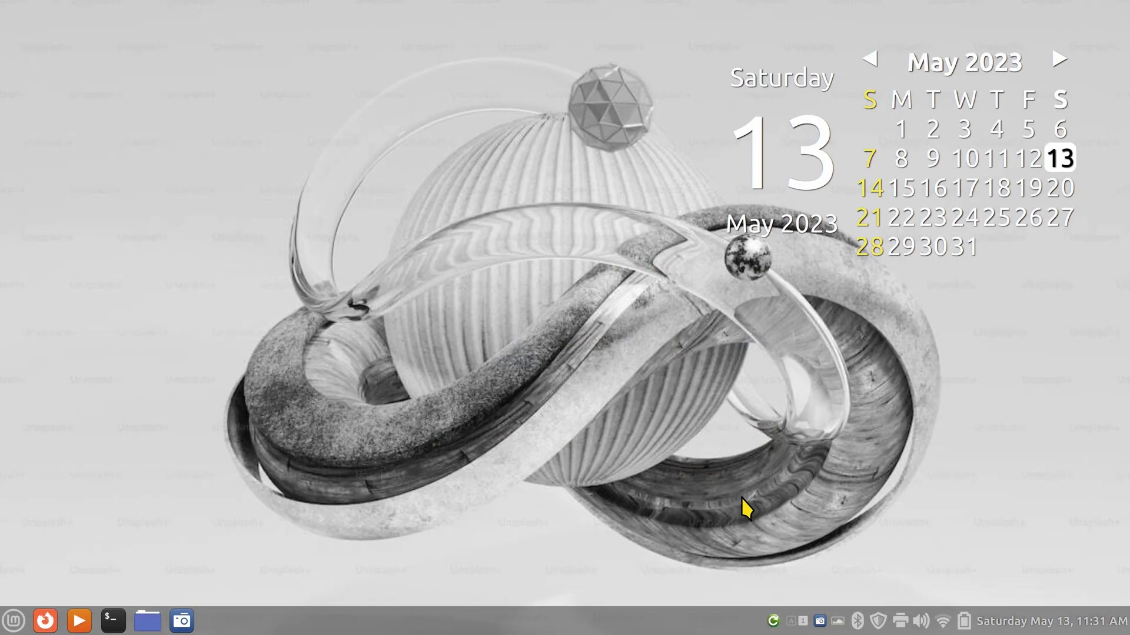
Step: Set the Better Backgrounds image effect to None and apply it for a full-colour wallpaper
right_click(773, 609)
left_click(783, 579)
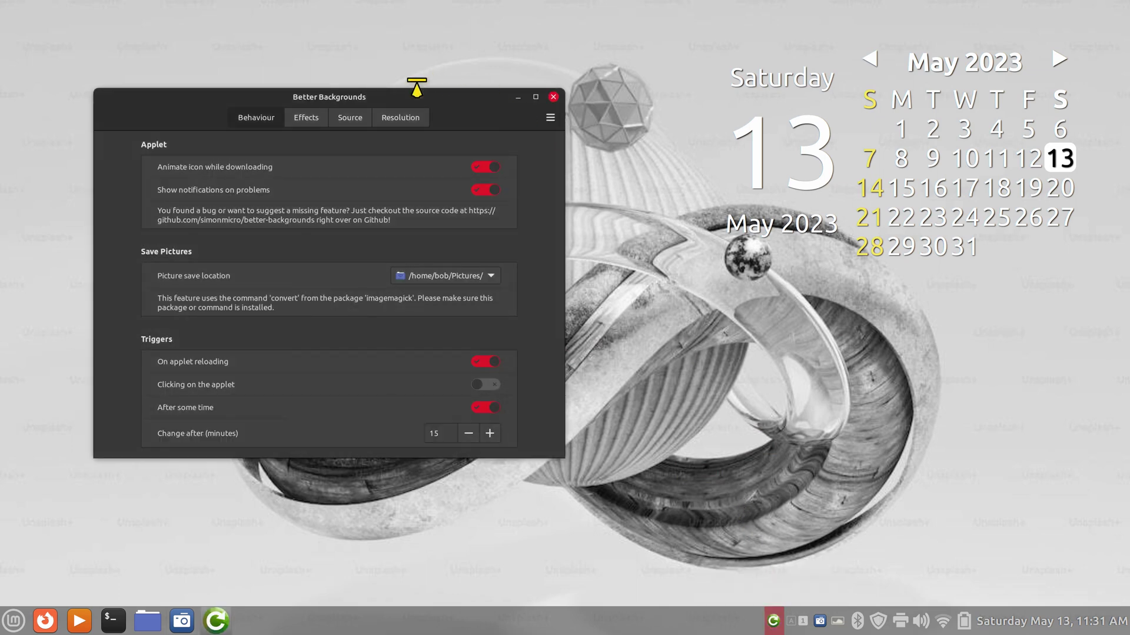
left_click_drag(474, 114, 617, 125)
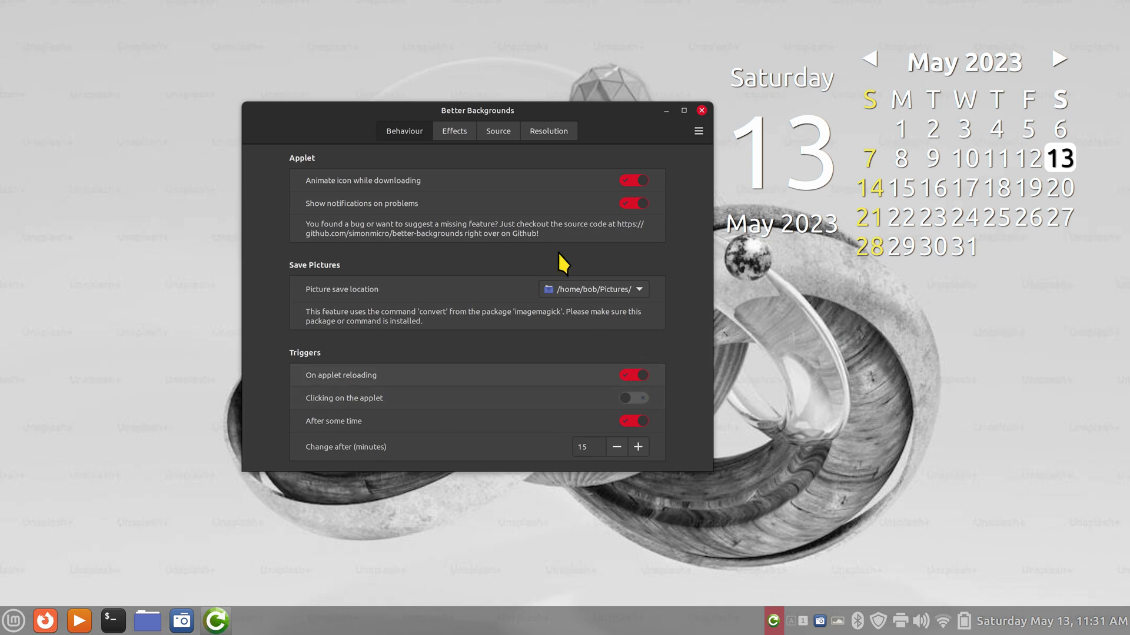
left_click(454, 131)
left_click(623, 182)
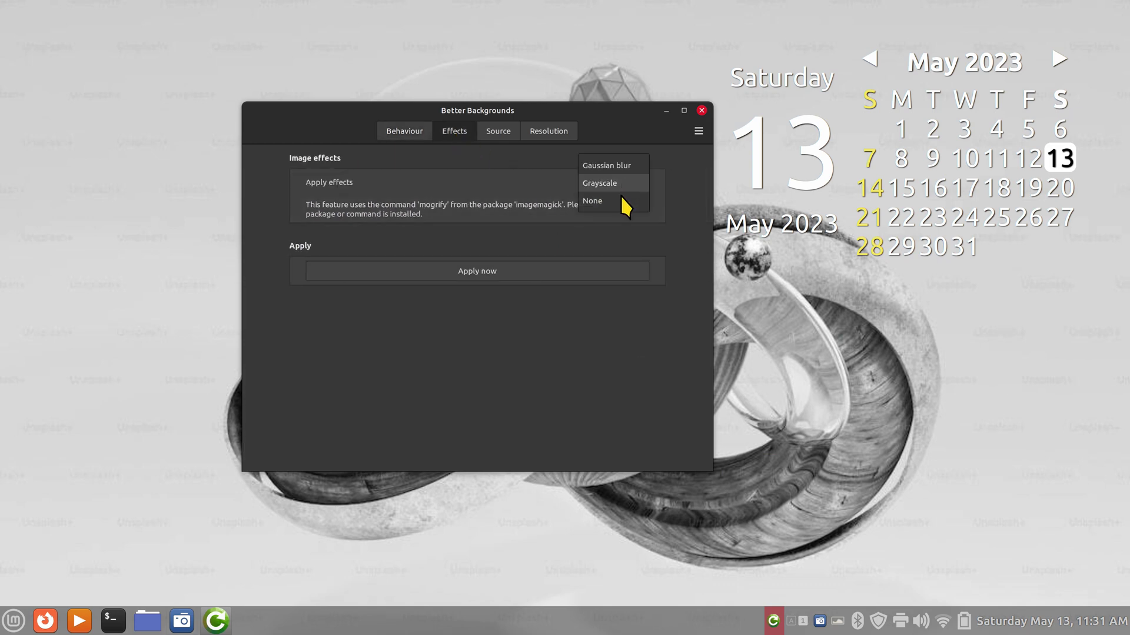
left_click(619, 201)
left_click(481, 273)
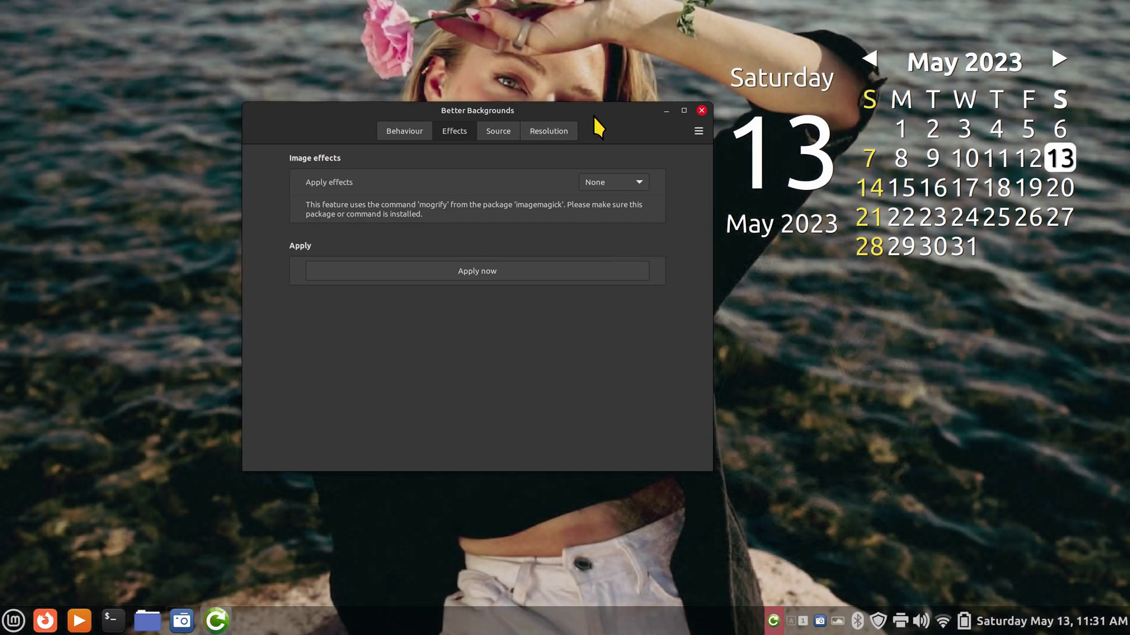
mouse_move(593, 115)
left_mouse_down()
mouse_move(317, 128)
mouse_move(689, 111)
mouse_move(586, 122)
left_mouse_up()
left_click(773, 621)
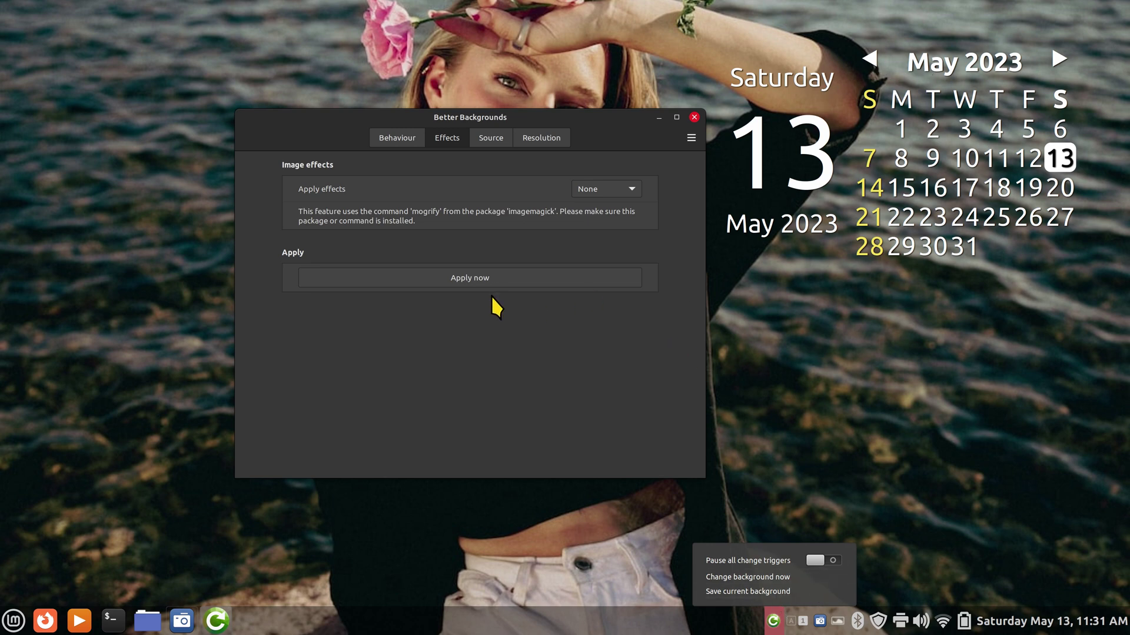
Step: Change the Better Backgrounds image source from Unsplash to Bing and apply, getting the pelican sunset
left_click(488, 136)
left_click(490, 140)
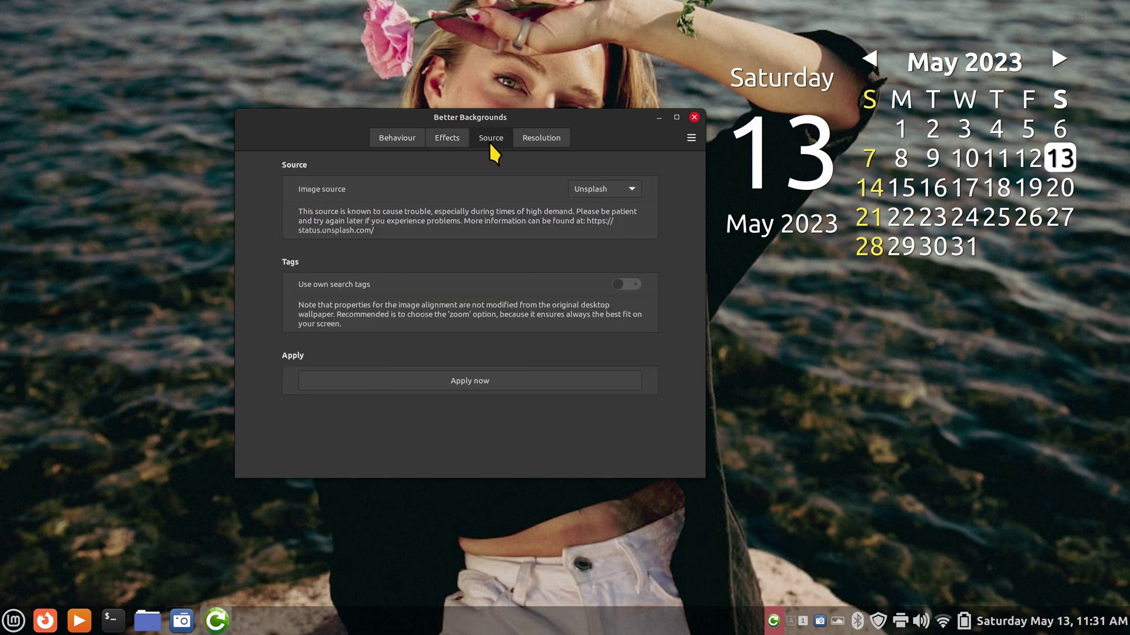
left_click(626, 191)
left_click(610, 100)
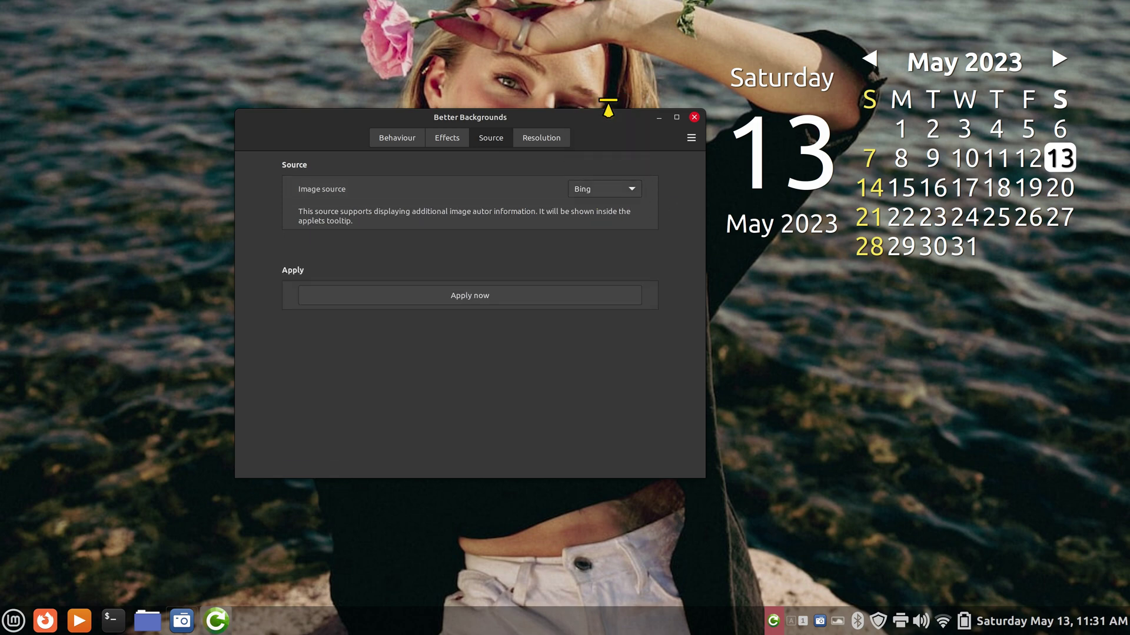
left_click(484, 294)
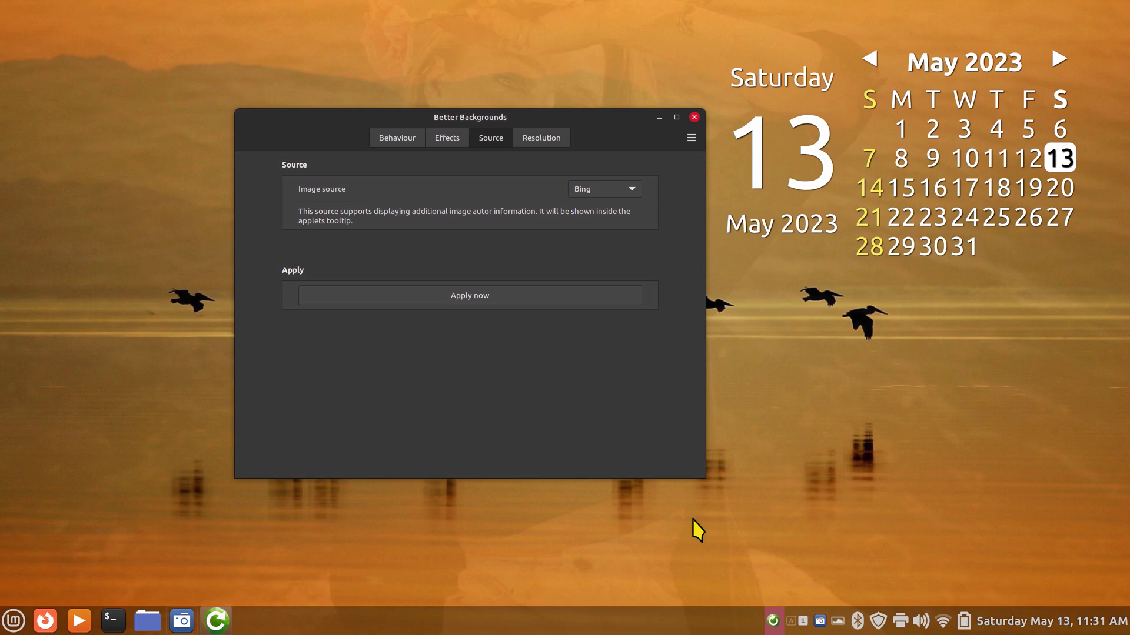
mouse_move(775, 629)
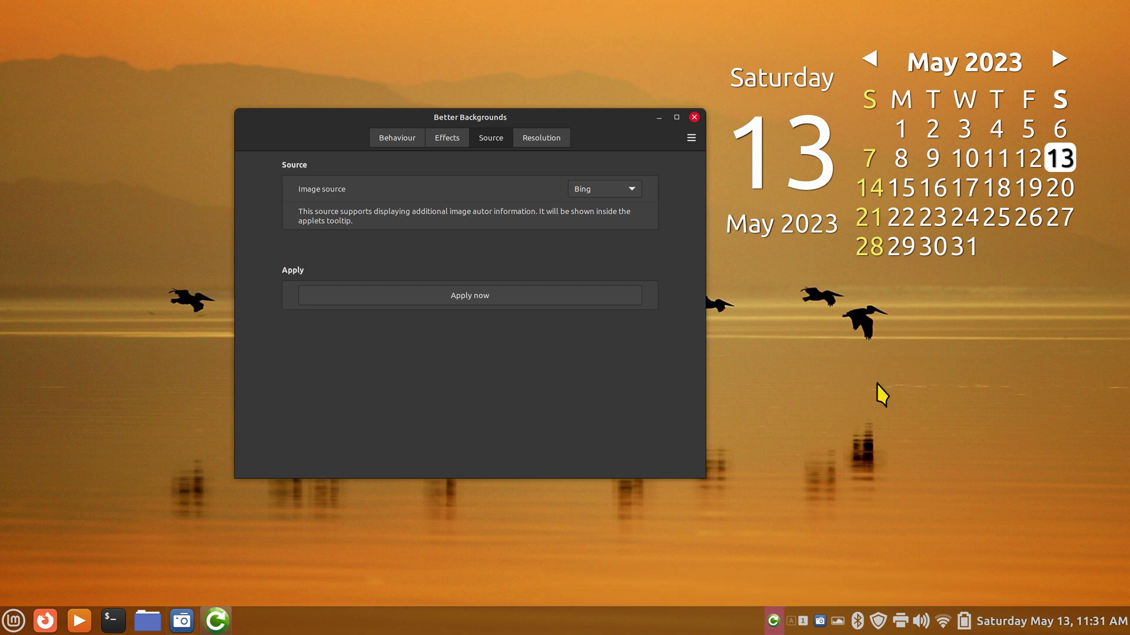
Step: Save the current wallpaper, then delete the five saved png wallpapers from Pictures
left_click(773, 621)
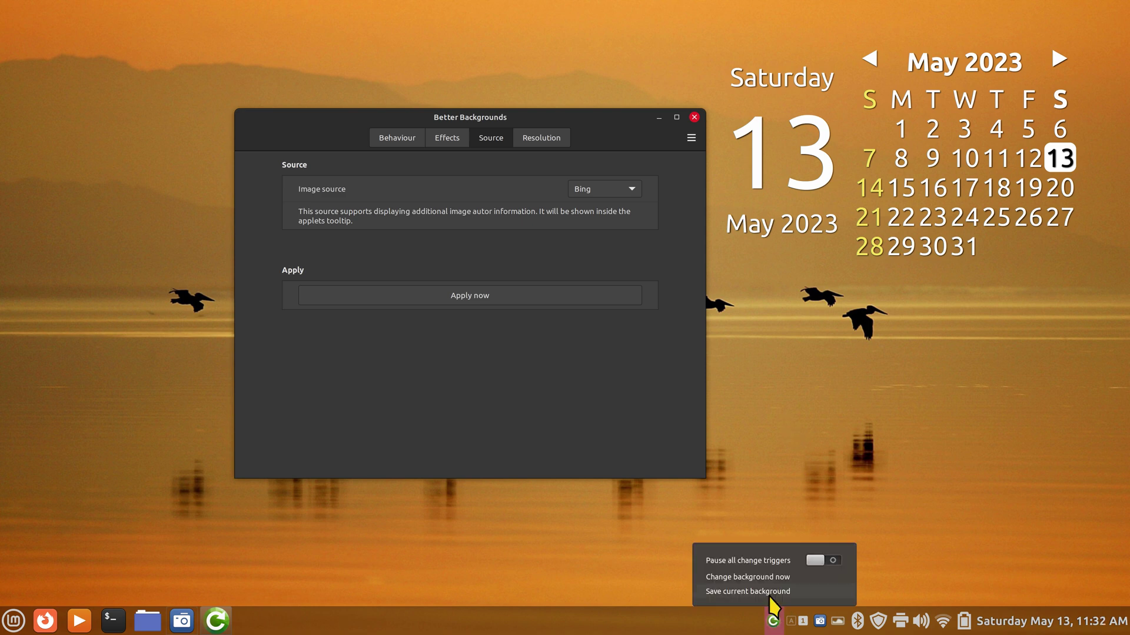
left_click(768, 593)
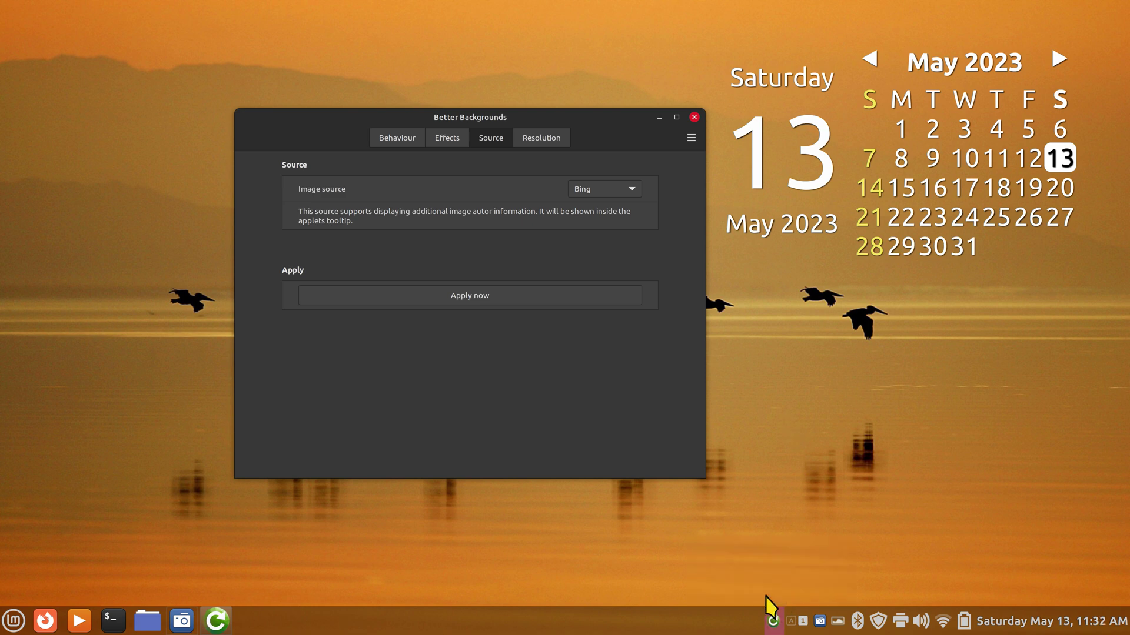
left_click(148, 621)
double_click(465, 105)
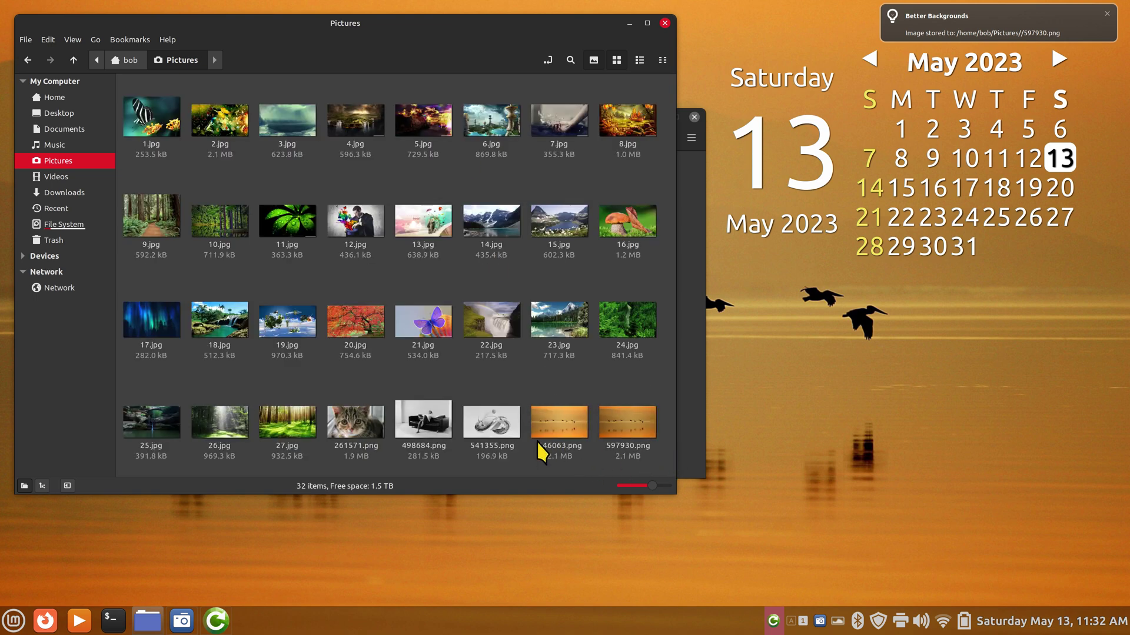
left_click_drag(669, 391, 331, 455)
key("Delete")
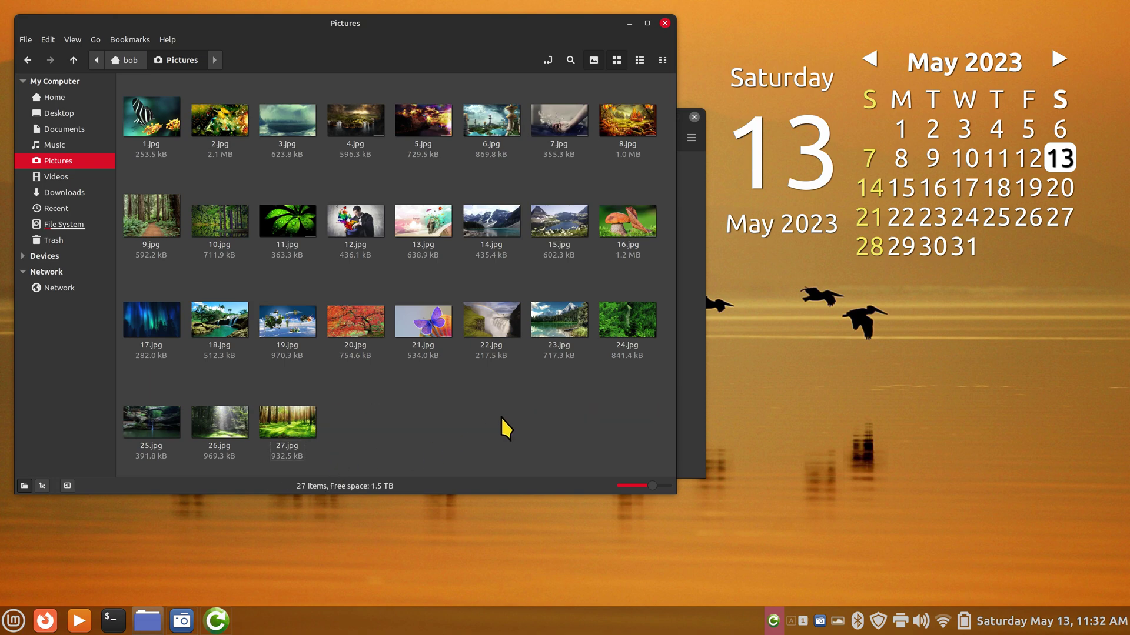
left_click(665, 23)
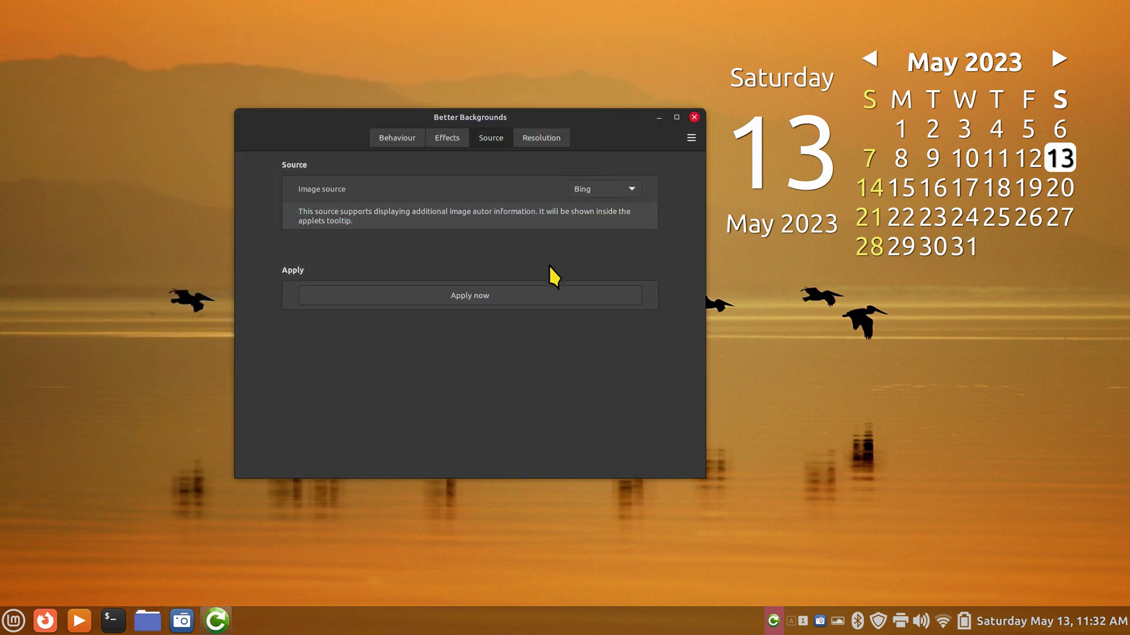
Step: Save the sunset wallpaper as 245143.png and view it fullscreen from Pictures
left_click(773, 619)
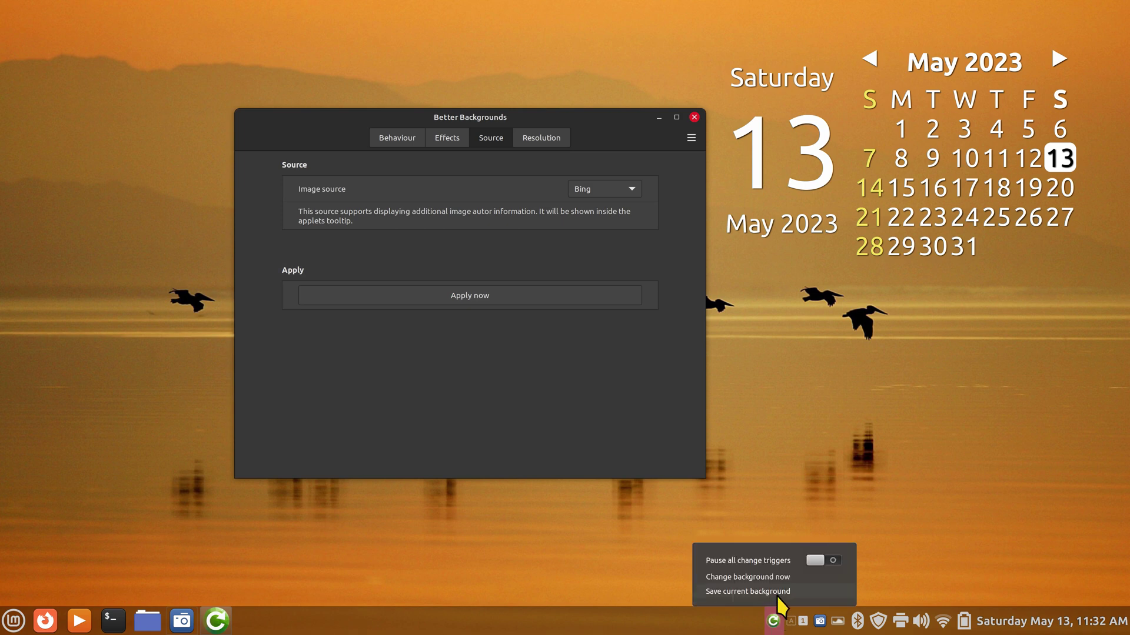
left_click(736, 591)
left_click(149, 622)
double_click(466, 111)
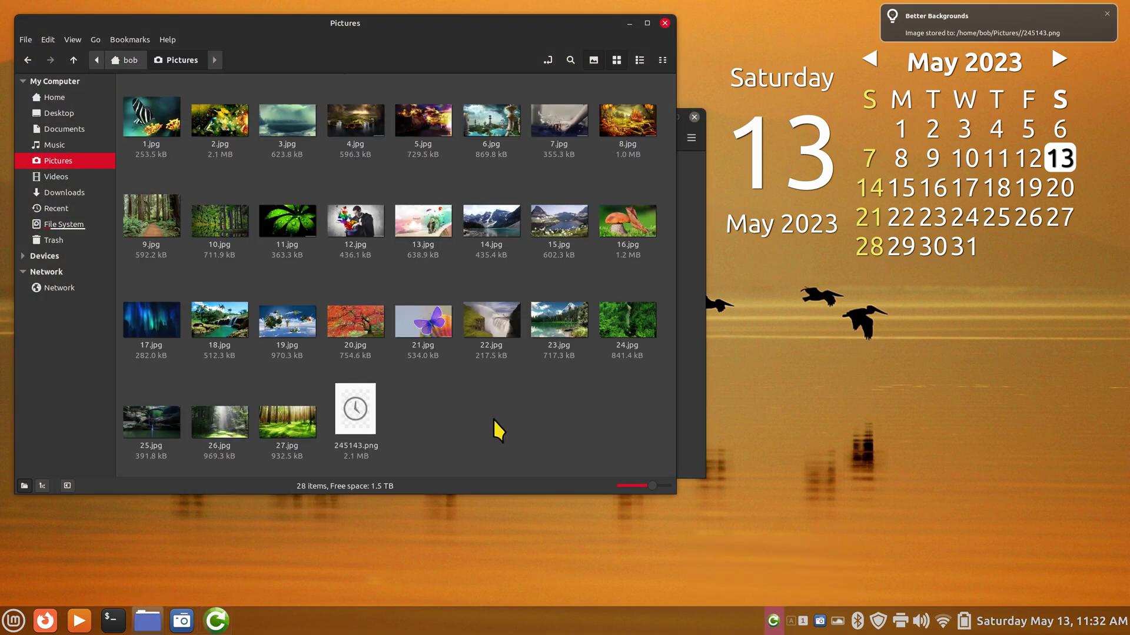
left_click(353, 428)
double_click(356, 435)
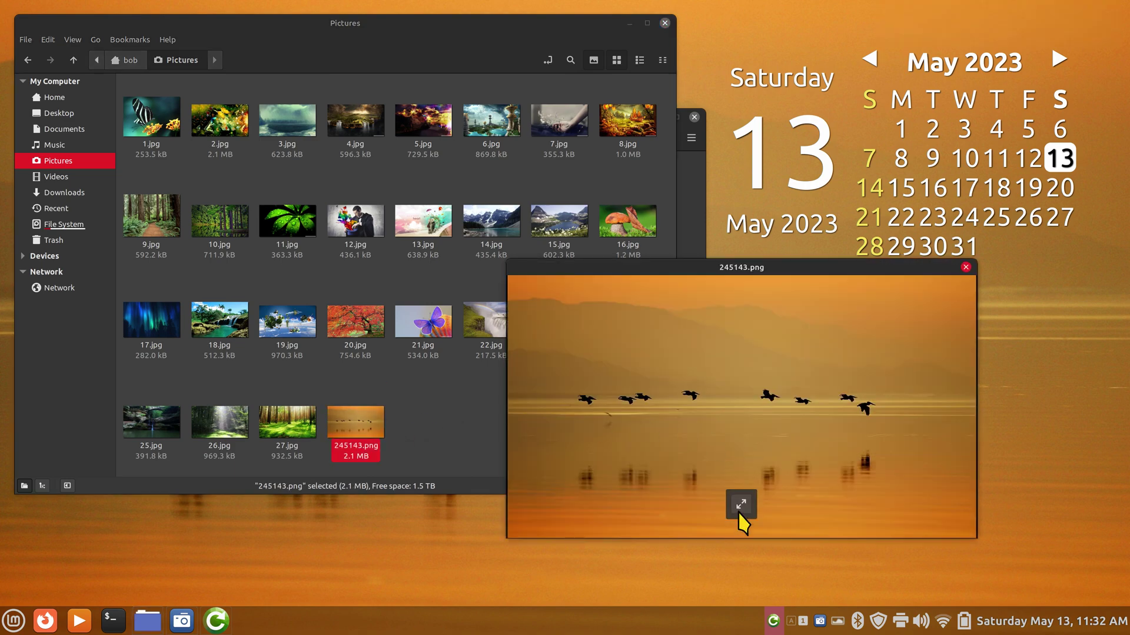
left_click(740, 506)
key("Escape")
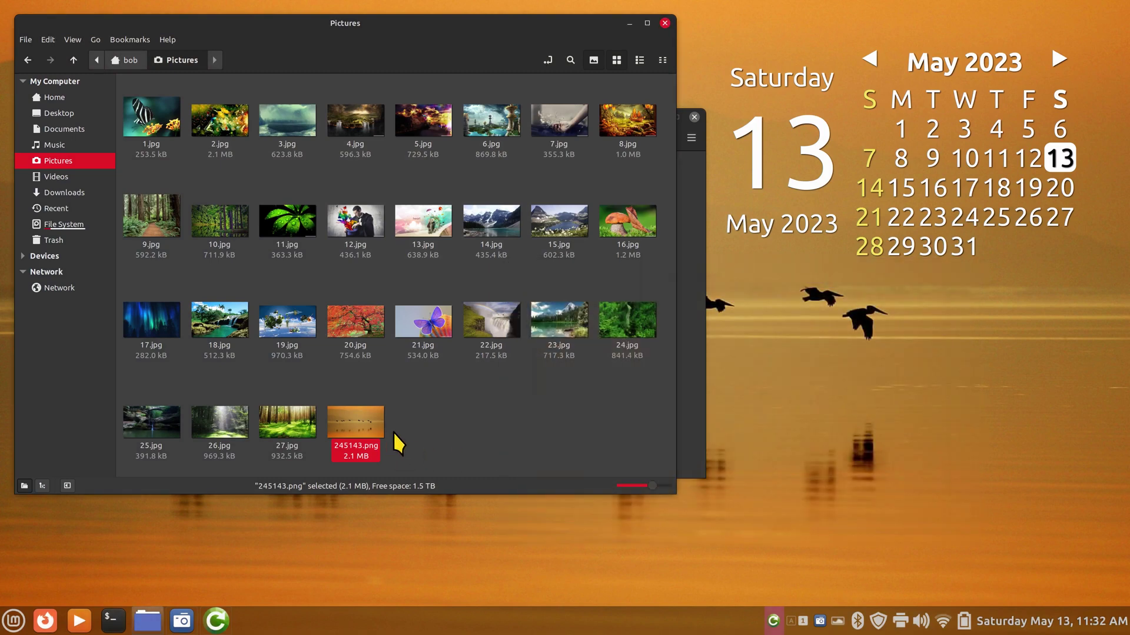
Step: Switch the image source to Placekitten, apply it, and save the kitten wallpaper to Pictures
left_click(665, 23)
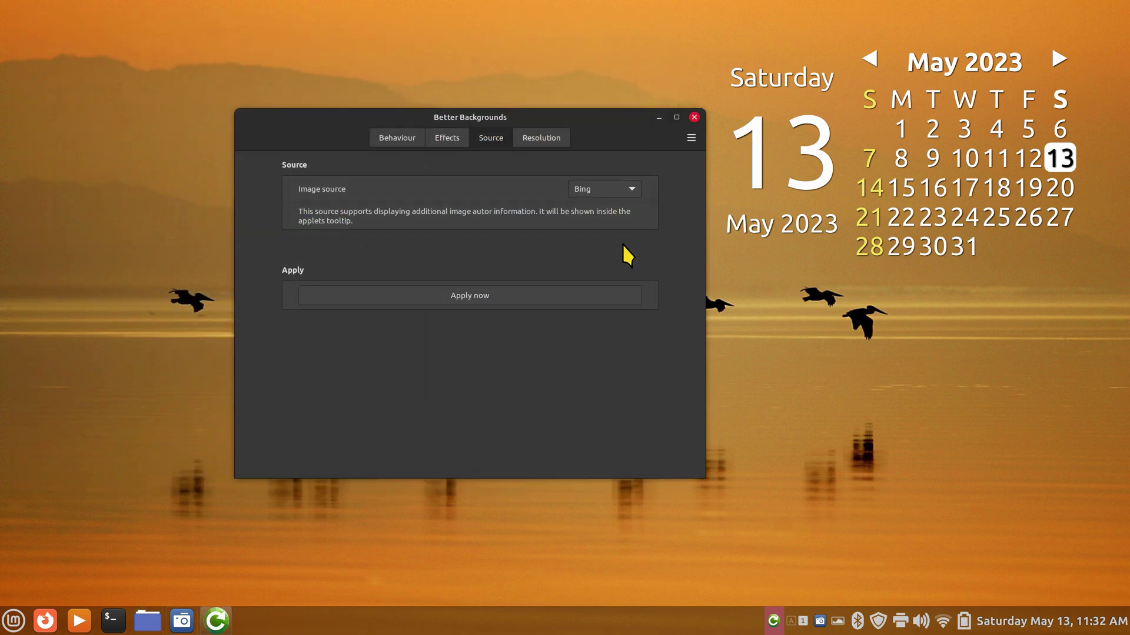
left_click(603, 190)
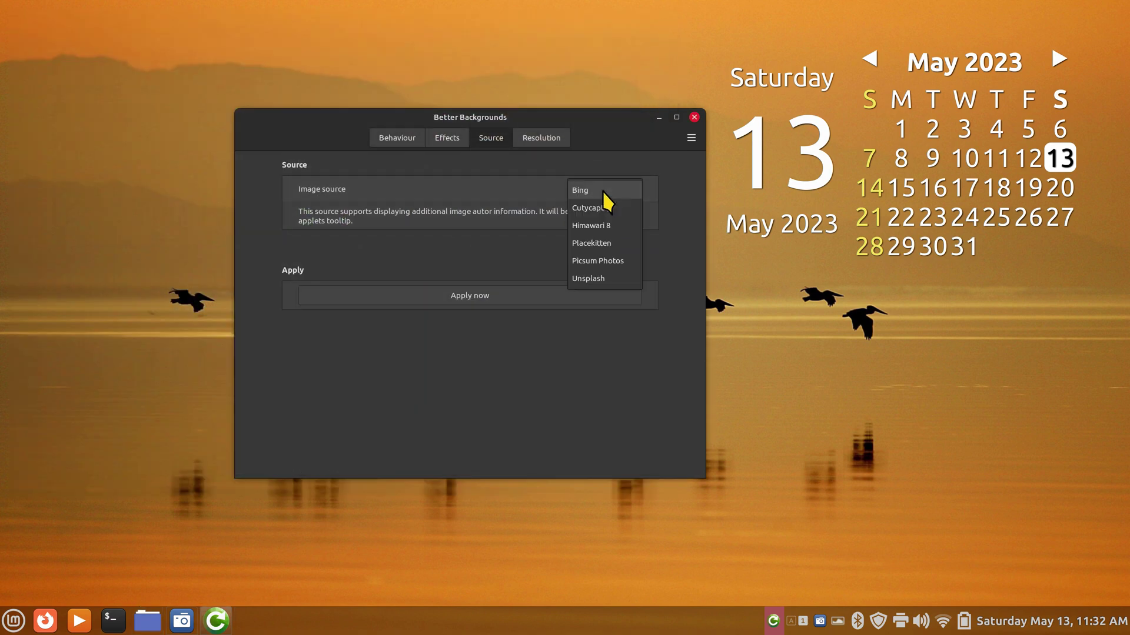
left_click(605, 245)
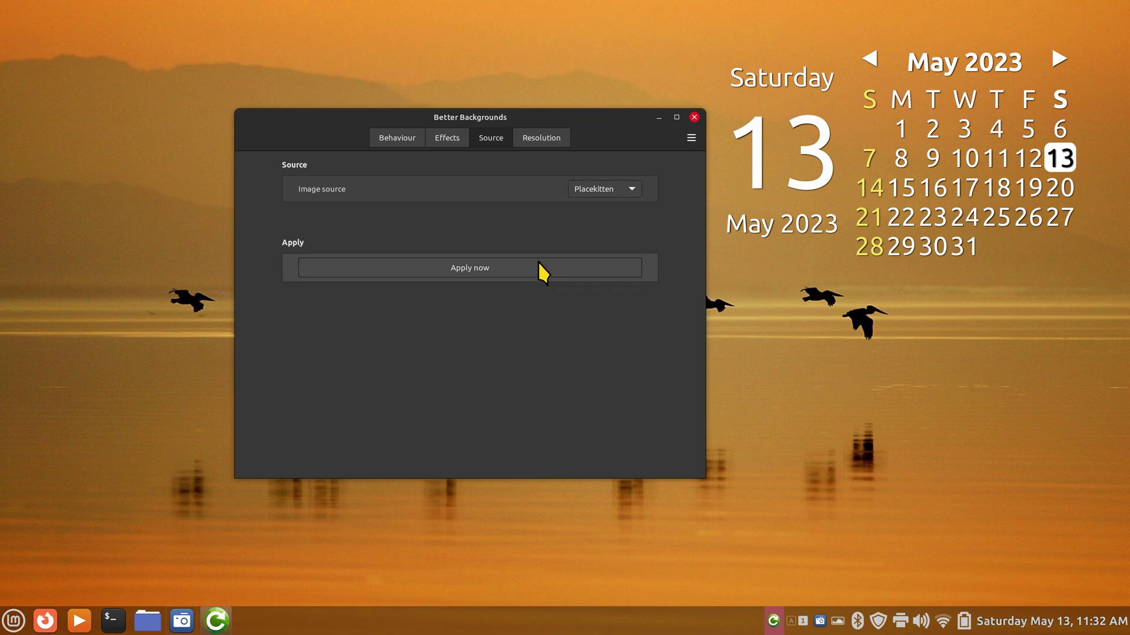
left_click(571, 266)
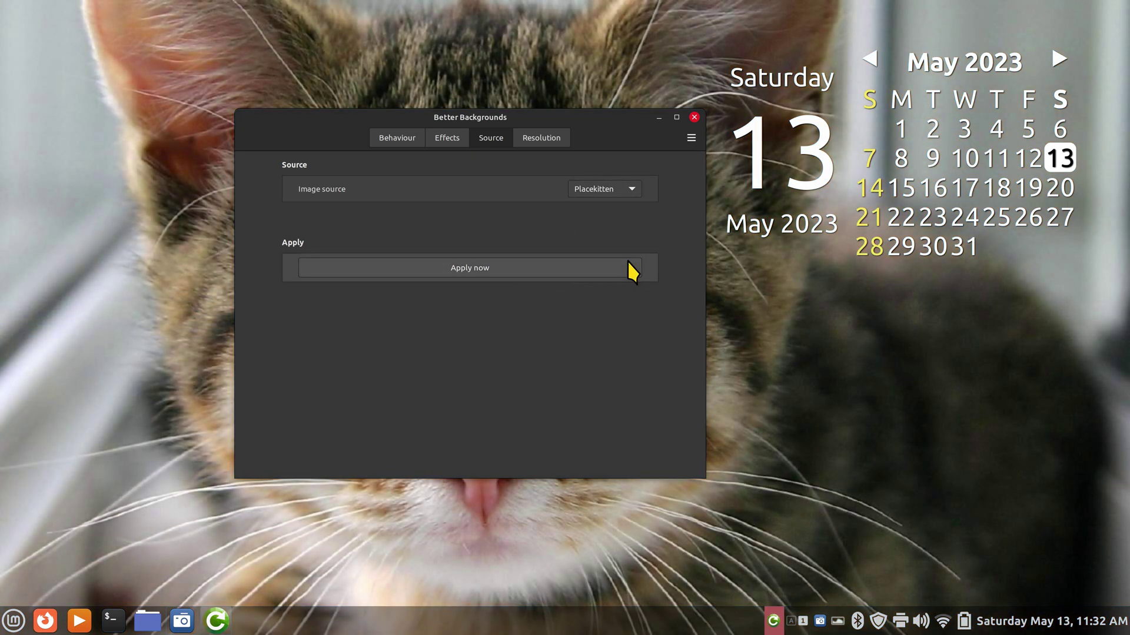
left_click(773, 621)
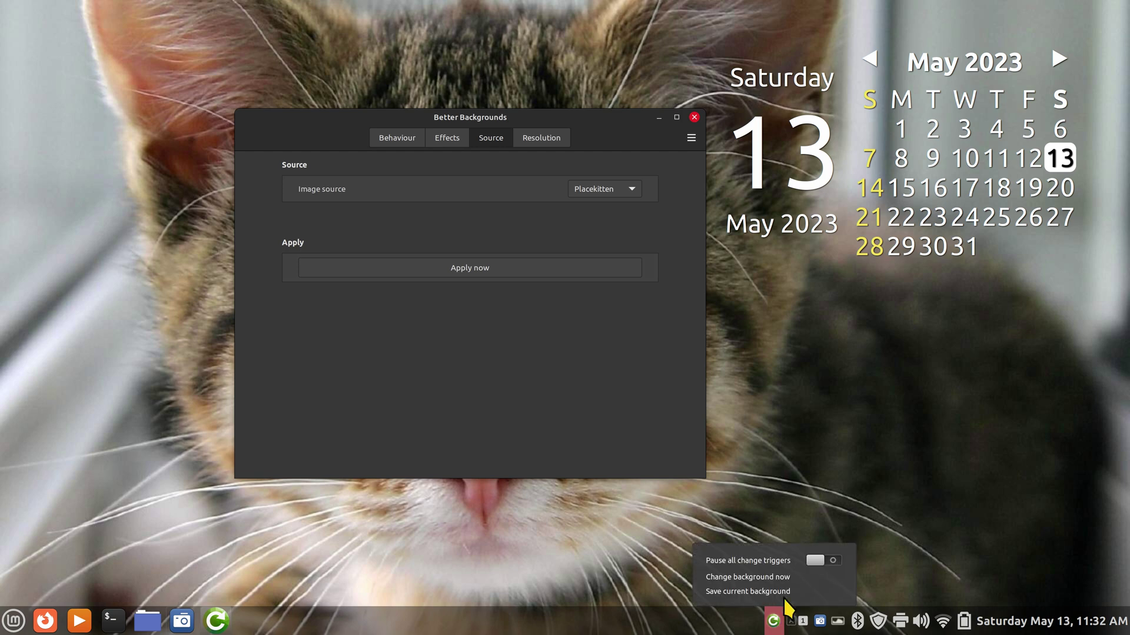
left_click(777, 592)
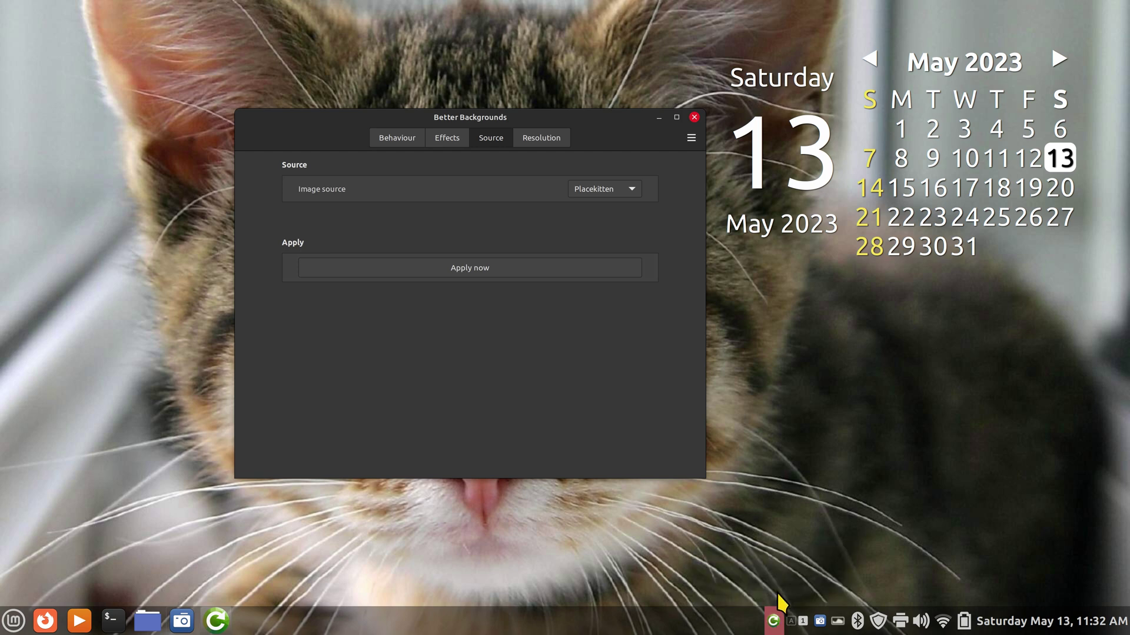
Step: Preview the saved 950490.png kitten image in Pictures, then close the file manager
left_click(156, 622)
double_click(490, 107)
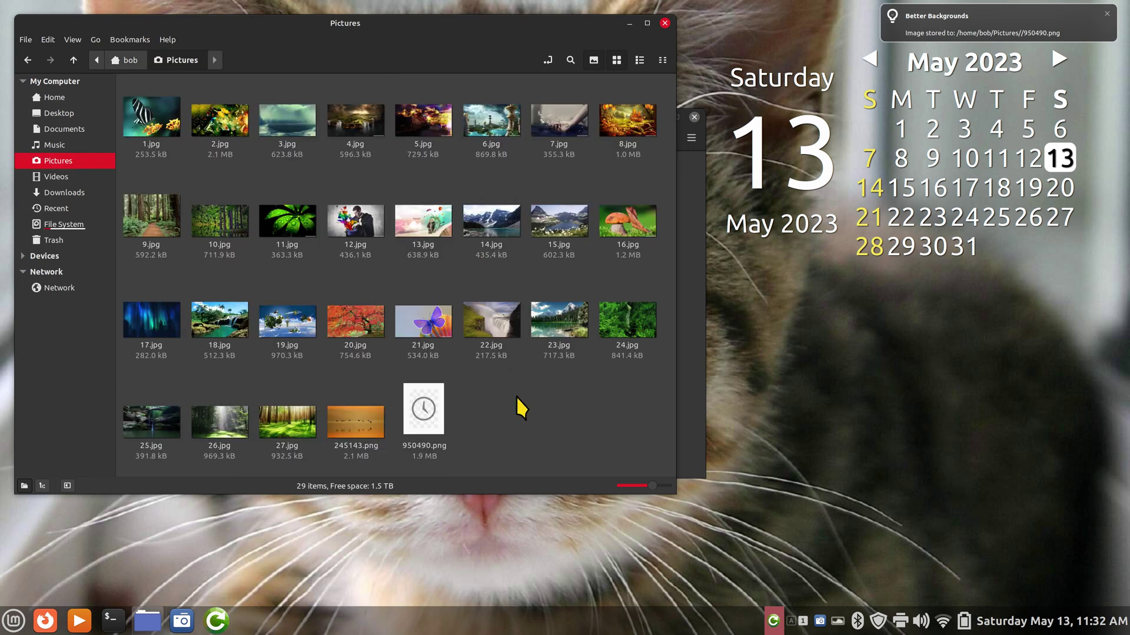
left_click(417, 428)
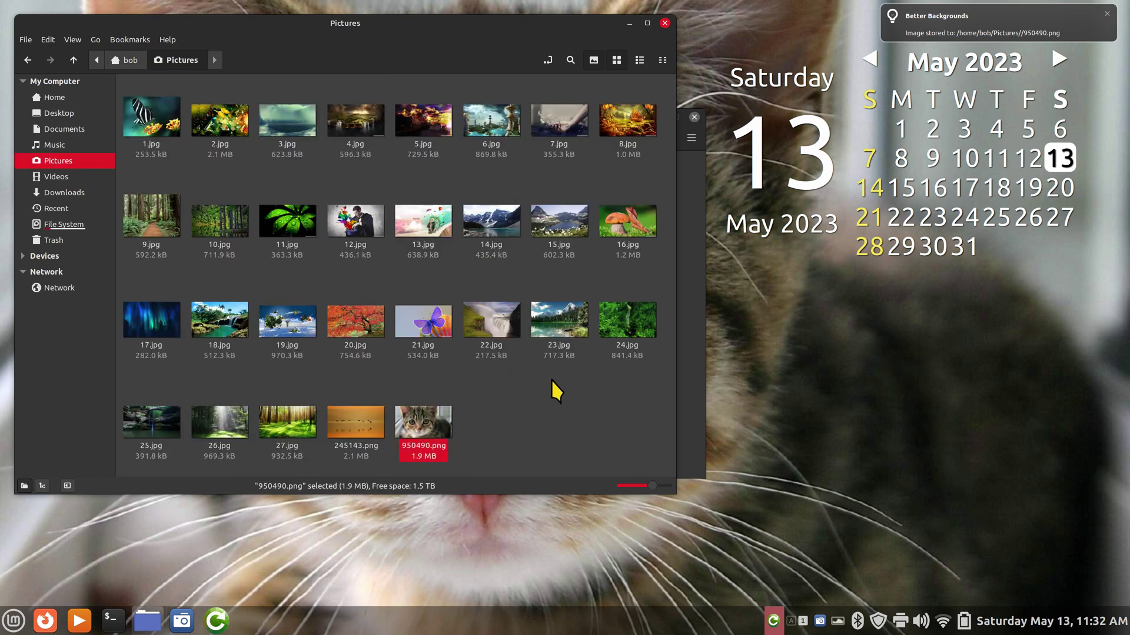
key("space")
key("space")
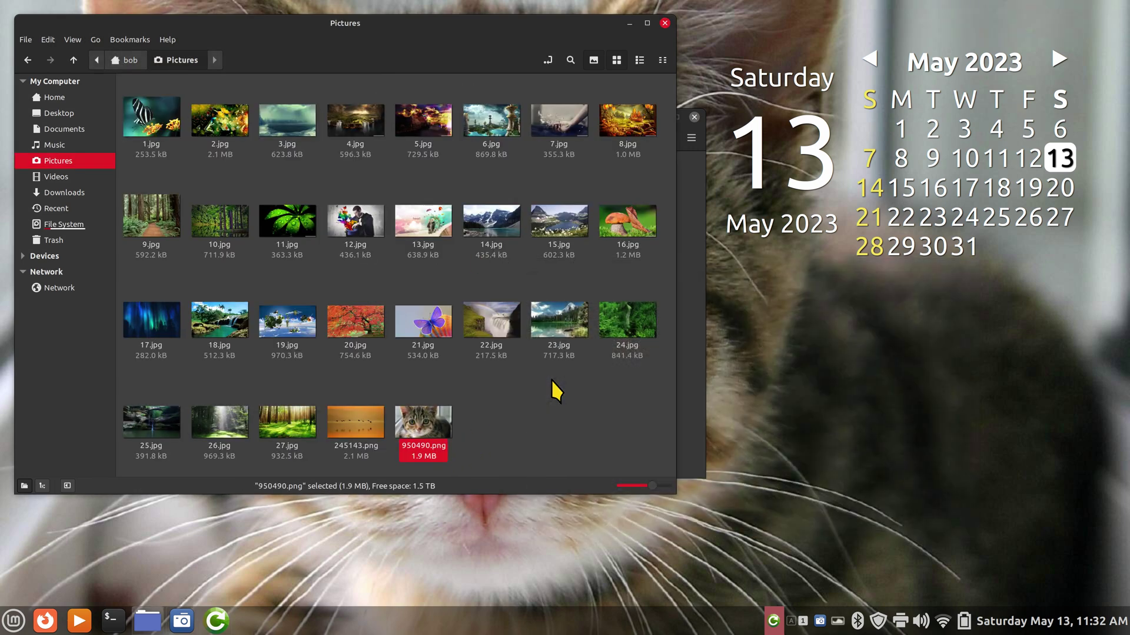
key("ctrl+w")
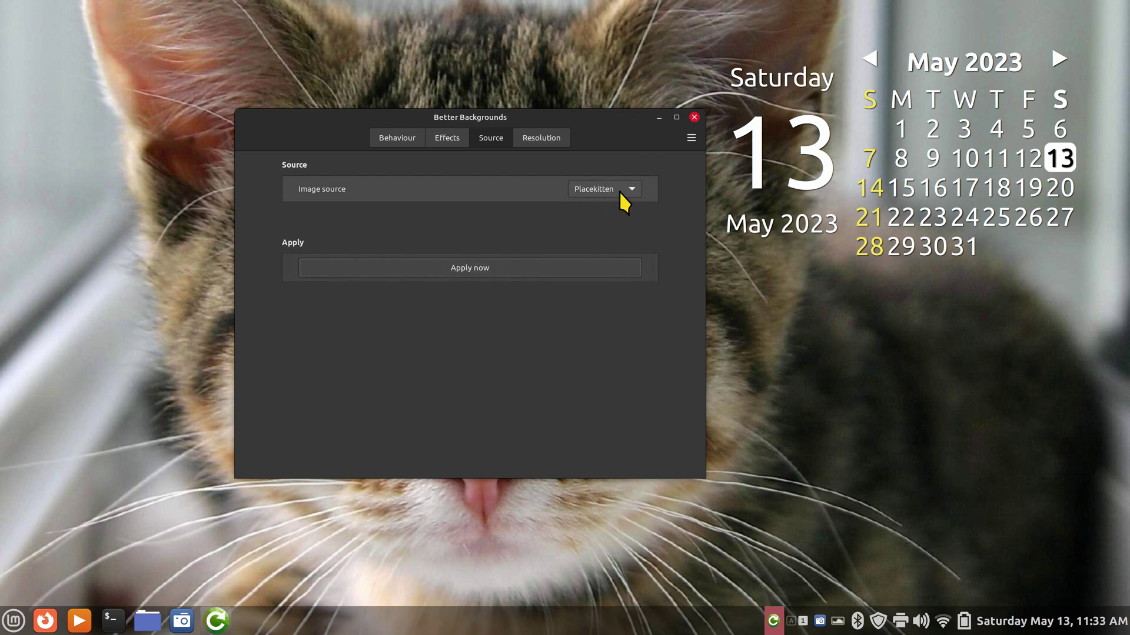
Step: Inspect the Resolution tab, toggling custom resolution on and back off
left_click(540, 138)
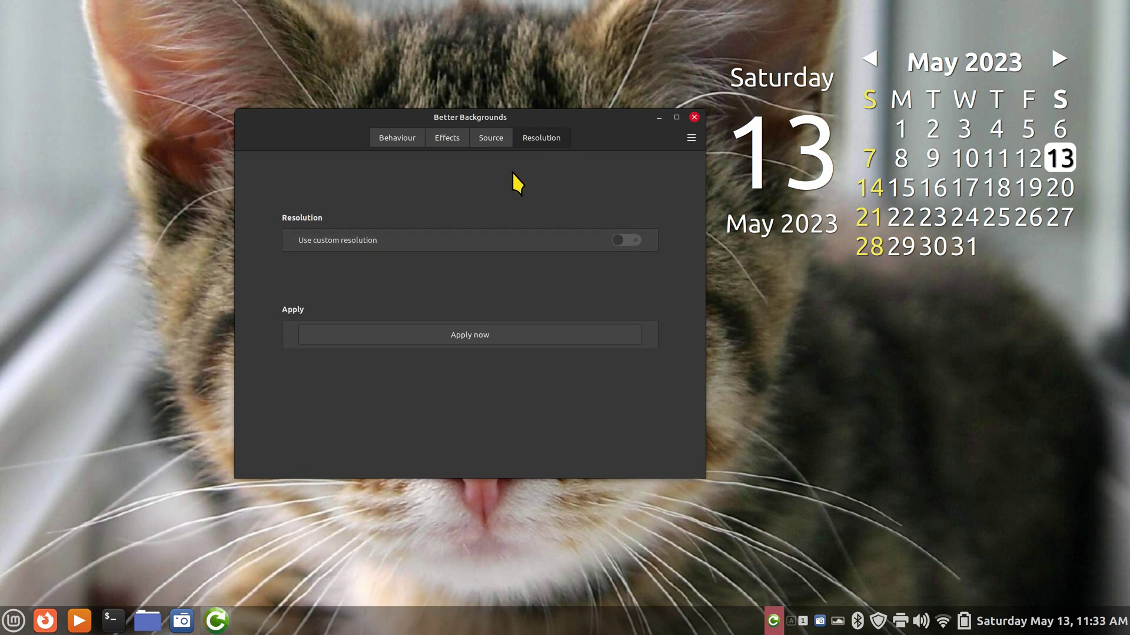
left_click(501, 142)
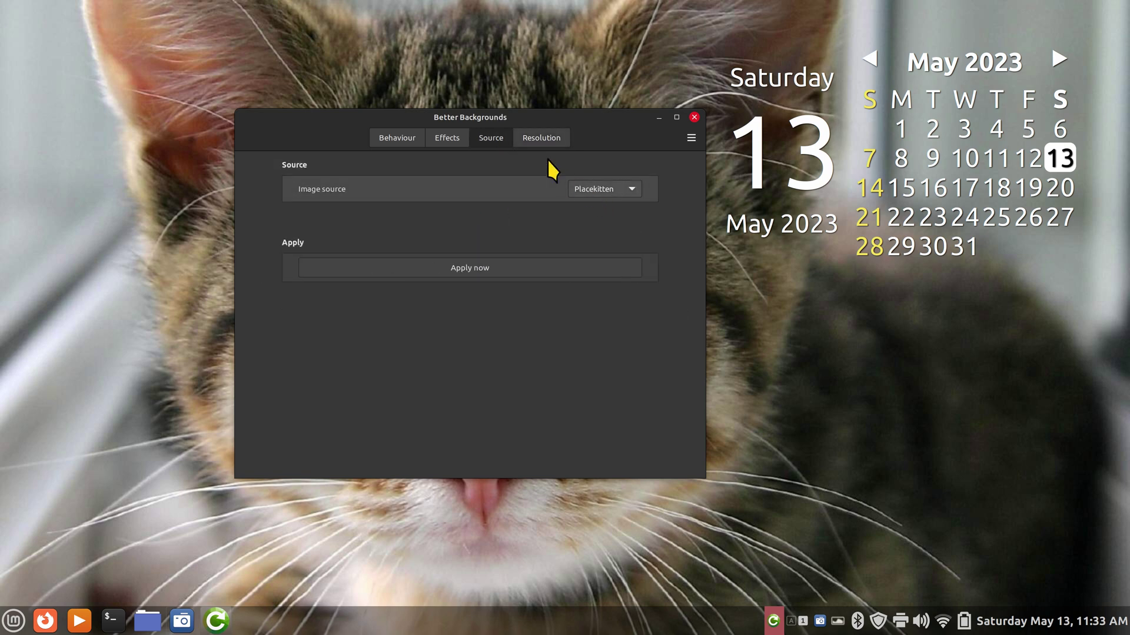
left_click(539, 137)
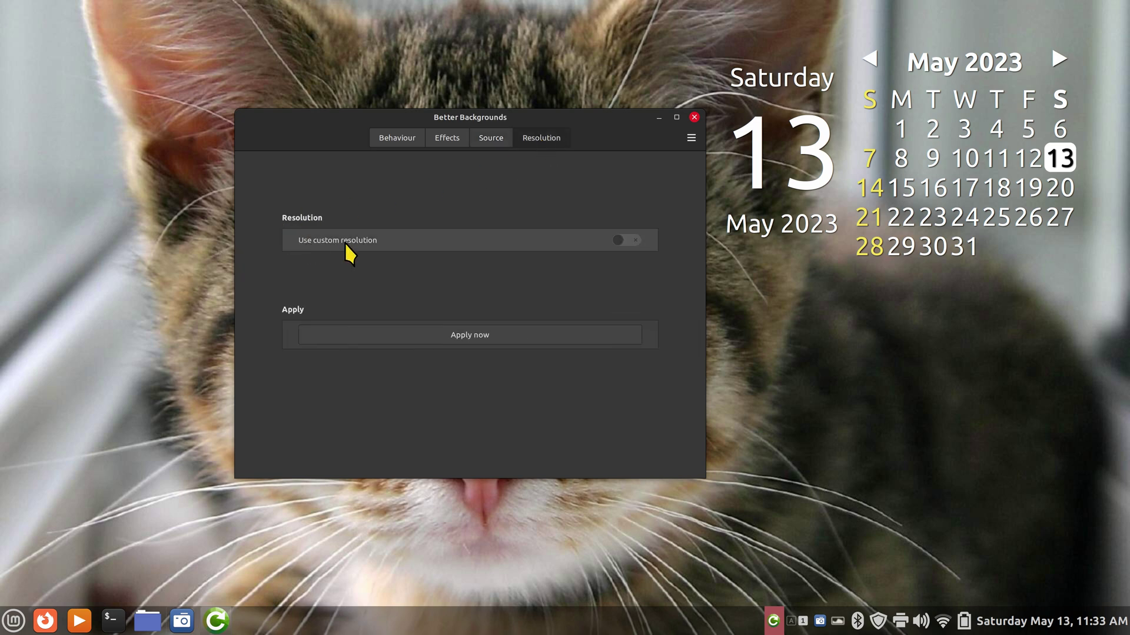
left_click(633, 241)
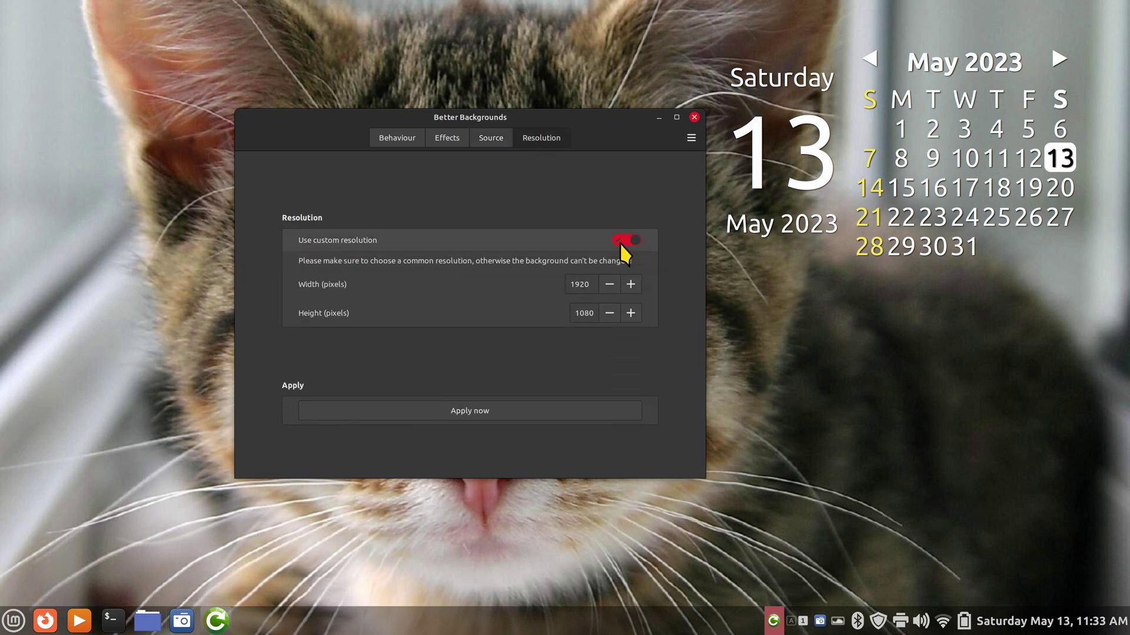
left_click(620, 242)
left_click(498, 144)
Step: Set the image source to Himawari 8 and apply it for an Earth wallpaper
left_click(610, 193)
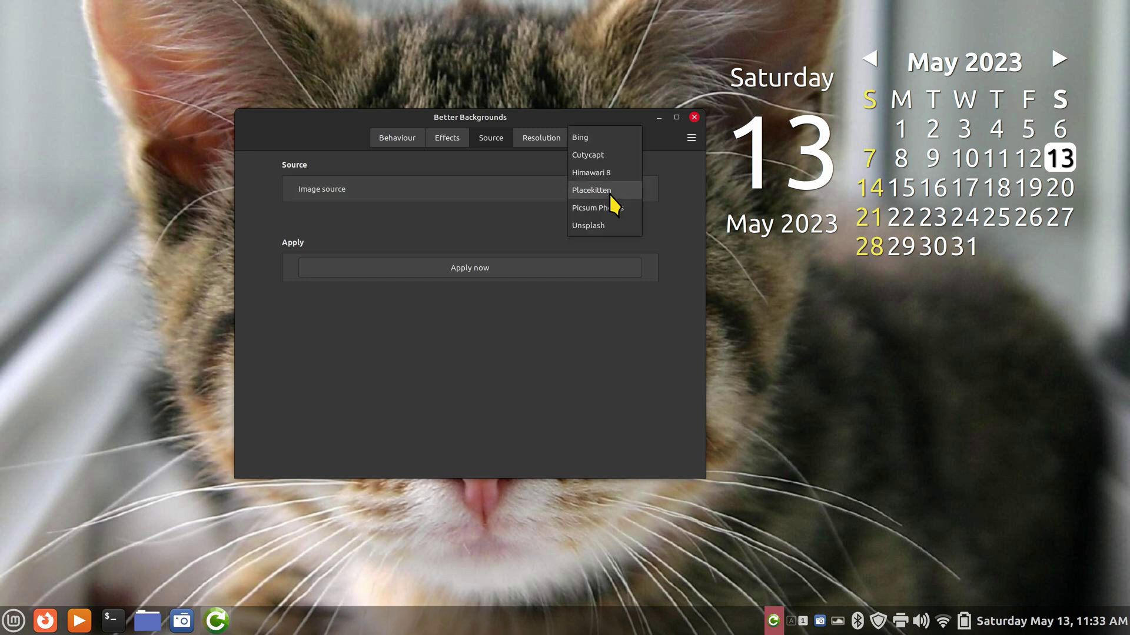
left_click(612, 177)
left_click(507, 294)
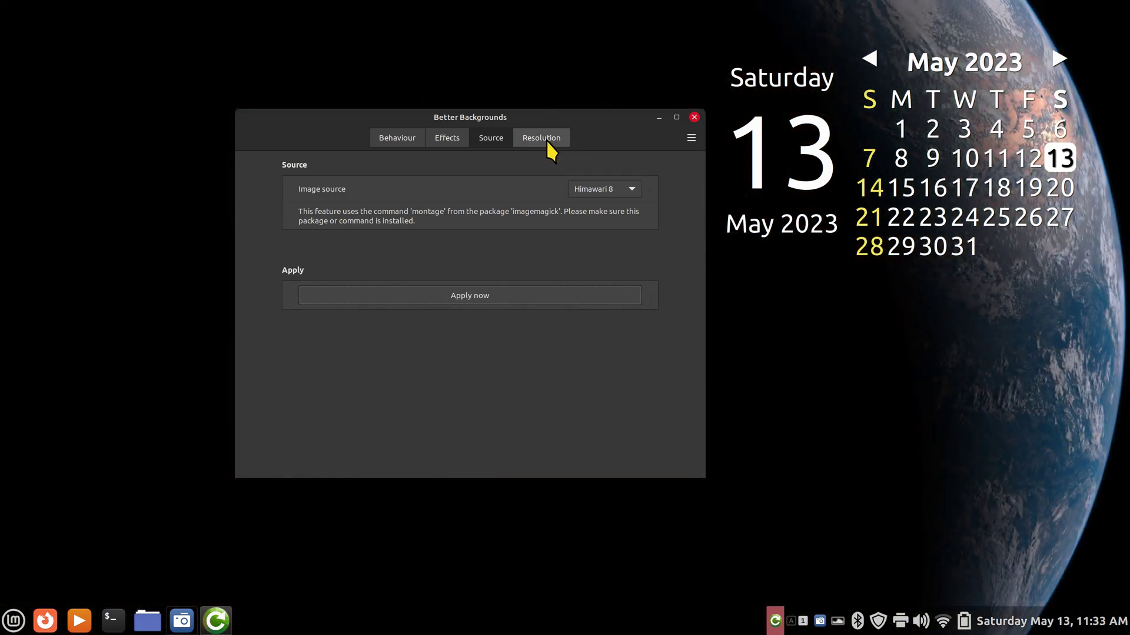
Step: Review the Resolution, Behaviour and Effects tabs, keeping the 4x Himawari zoom factor
left_click(545, 139)
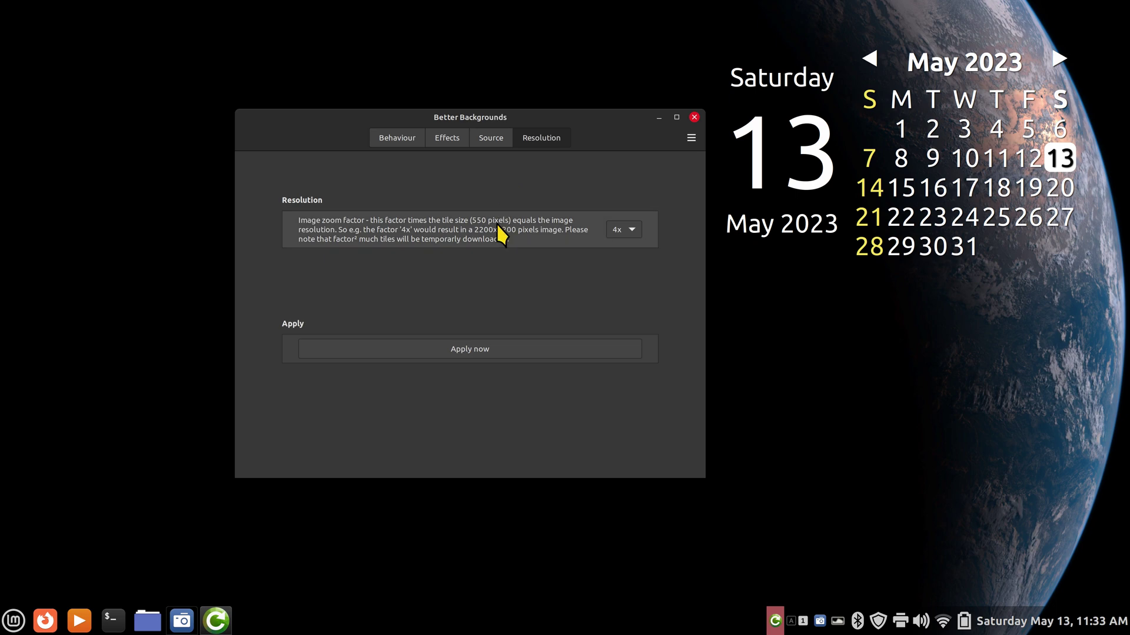
left_click(631, 230)
left_click(595, 172)
left_click(403, 142)
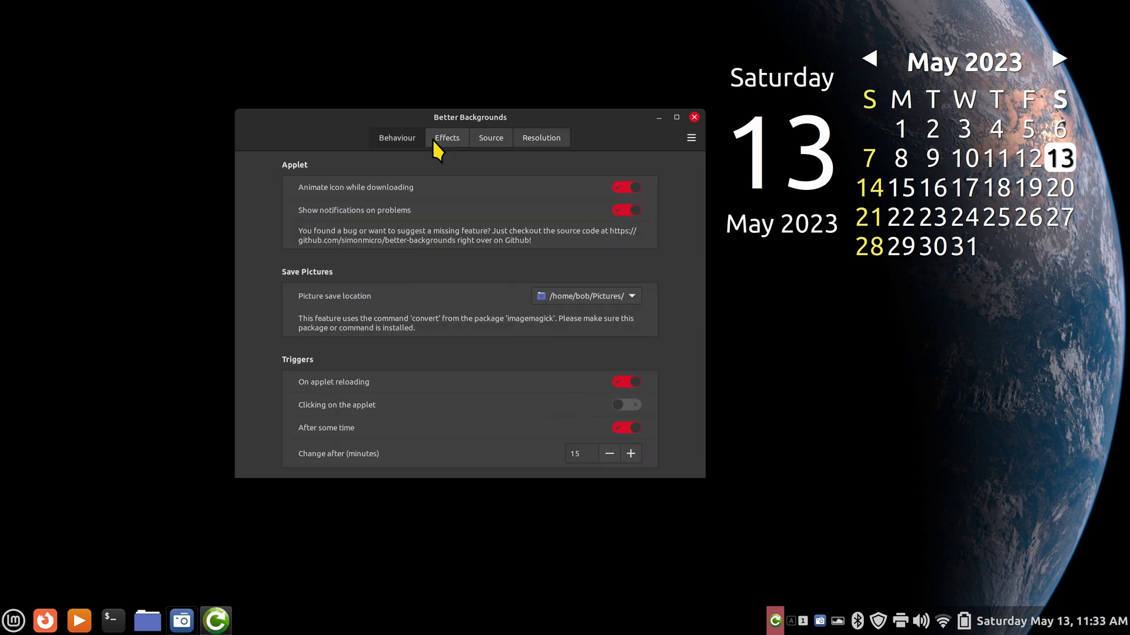
left_click(446, 138)
left_click(484, 137)
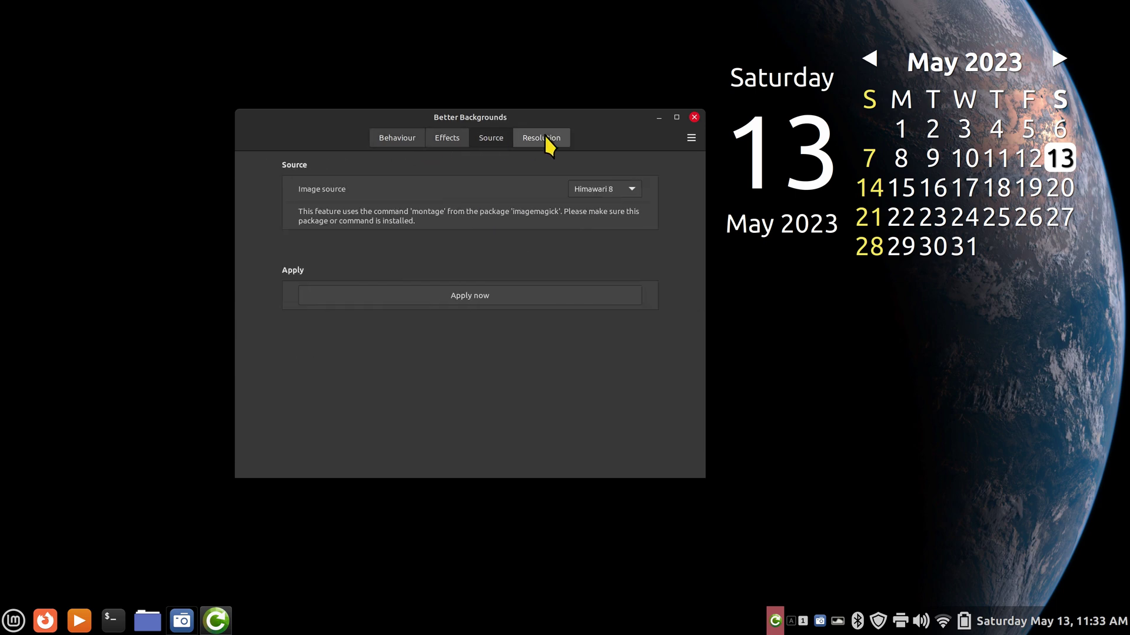
Step: Try Picsum Photos as the source, then revert to Himawari 8 after the 403 error
left_click(625, 188)
left_click(621, 225)
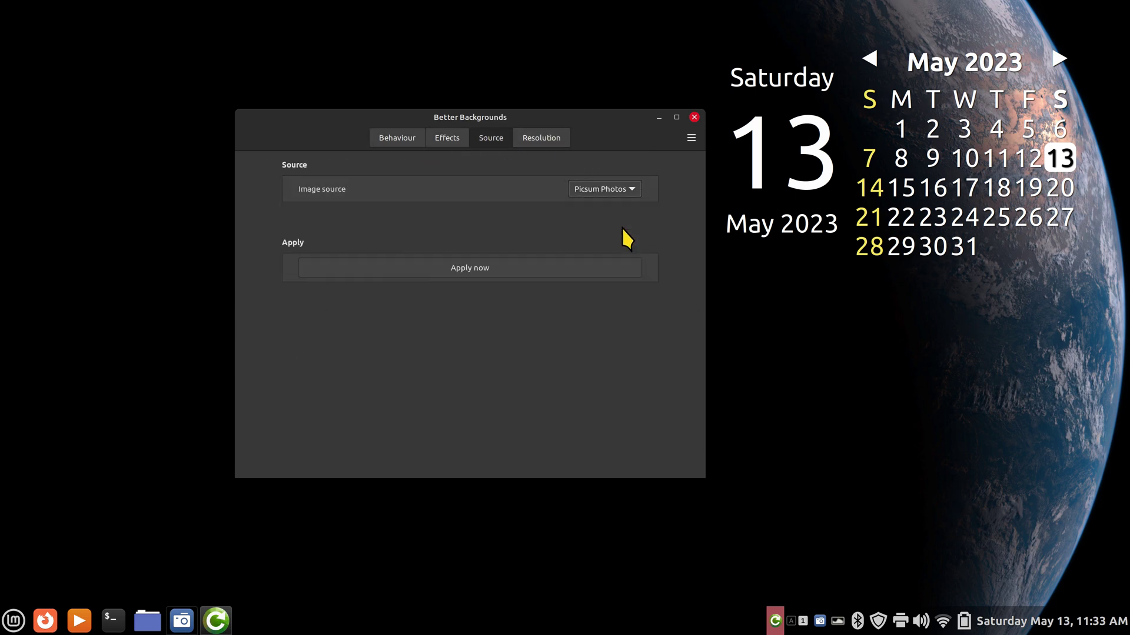
left_click(508, 266)
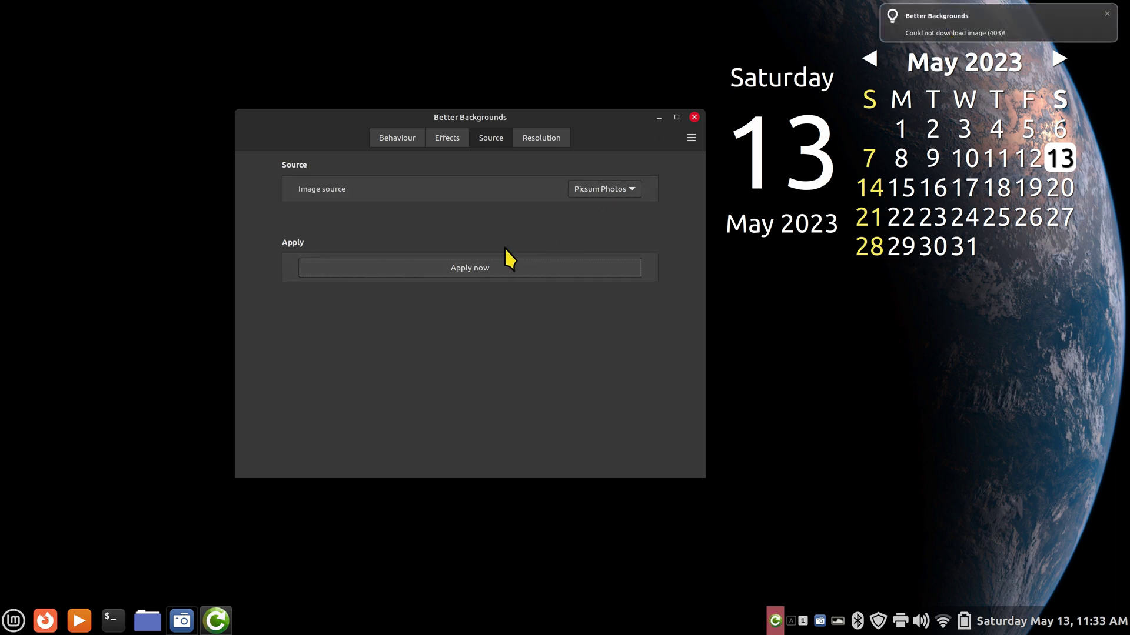
left_click(617, 186)
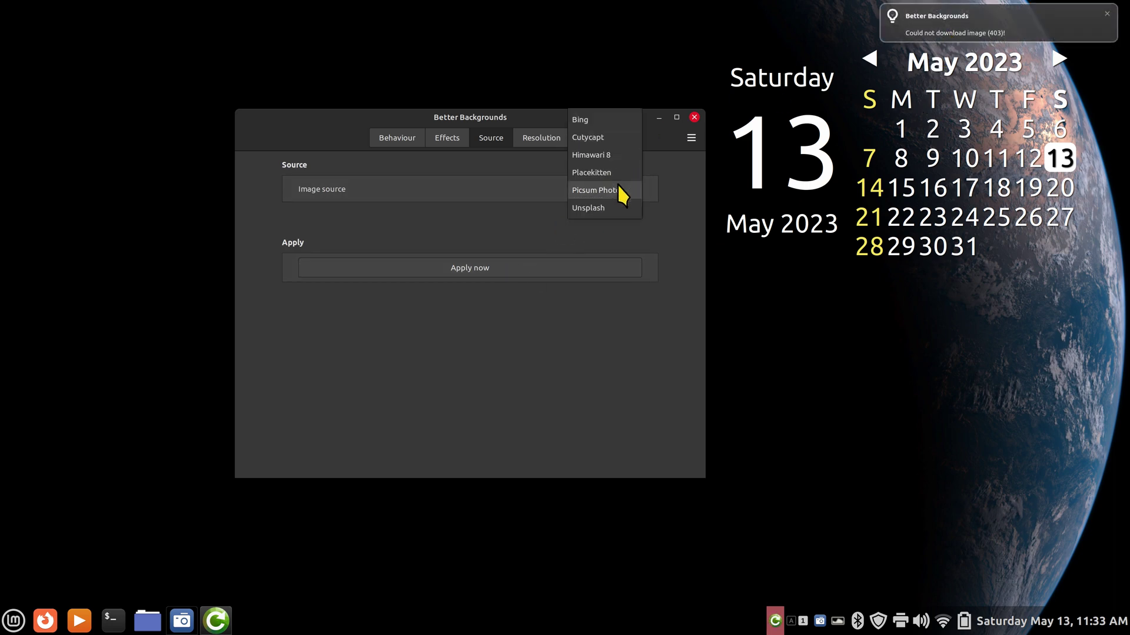
left_click(614, 154)
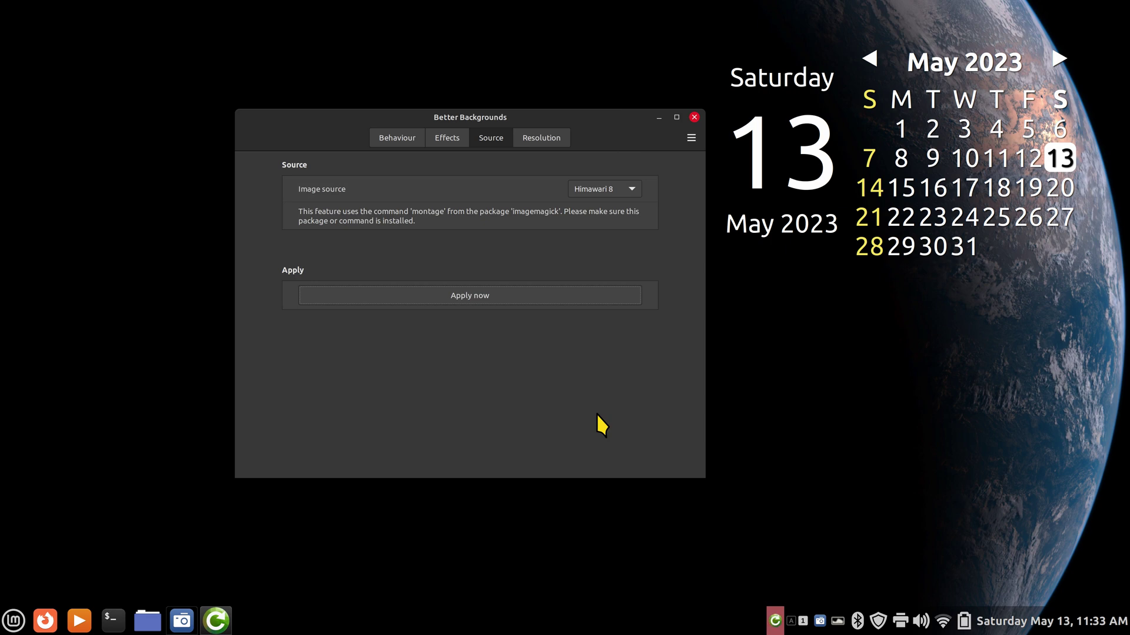
Step: Close the settings and remove the Better Backgrounds applet from the panel
left_click(695, 117)
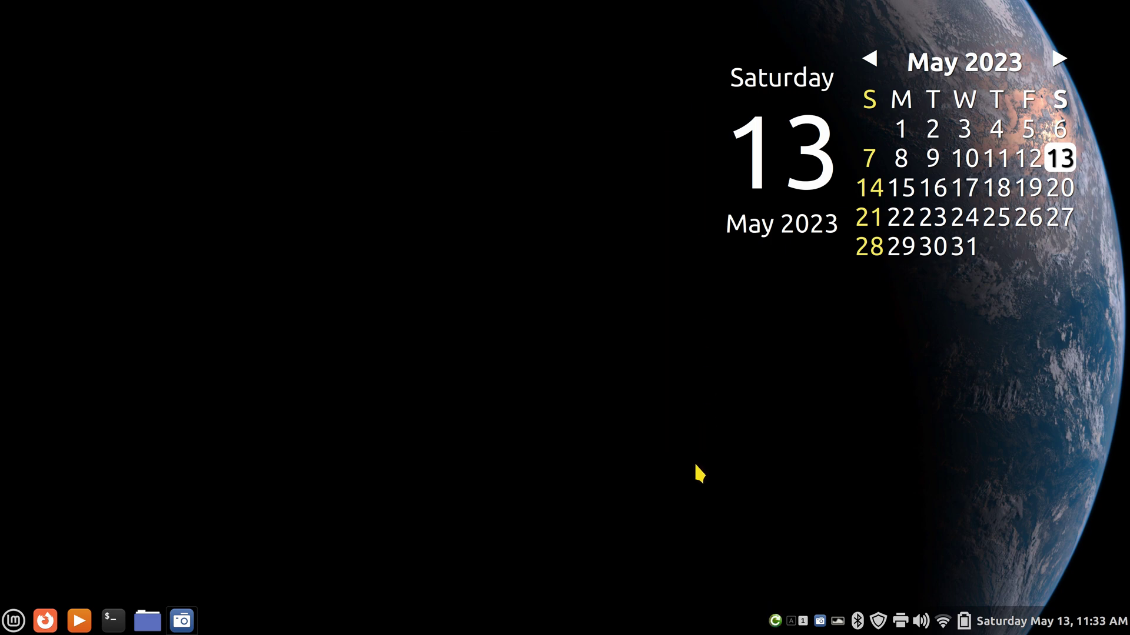
right_click(775, 620)
left_click(776, 591)
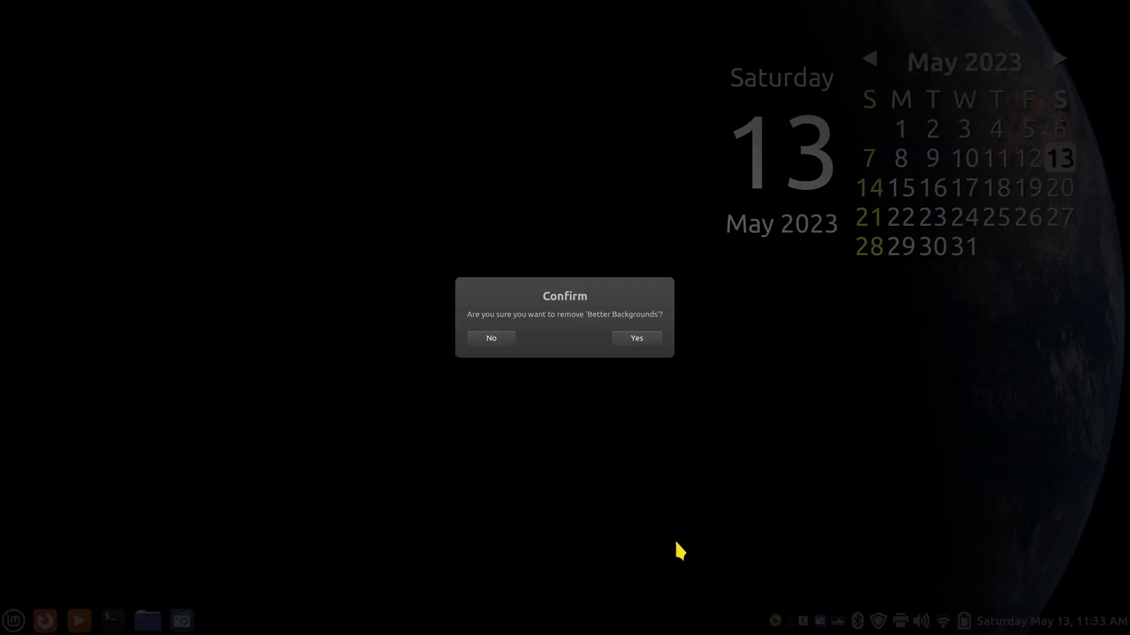
left_click(641, 339)
Step: Uninstall Better Backgrounds completely in the Applets manager and close it
right_click(758, 628)
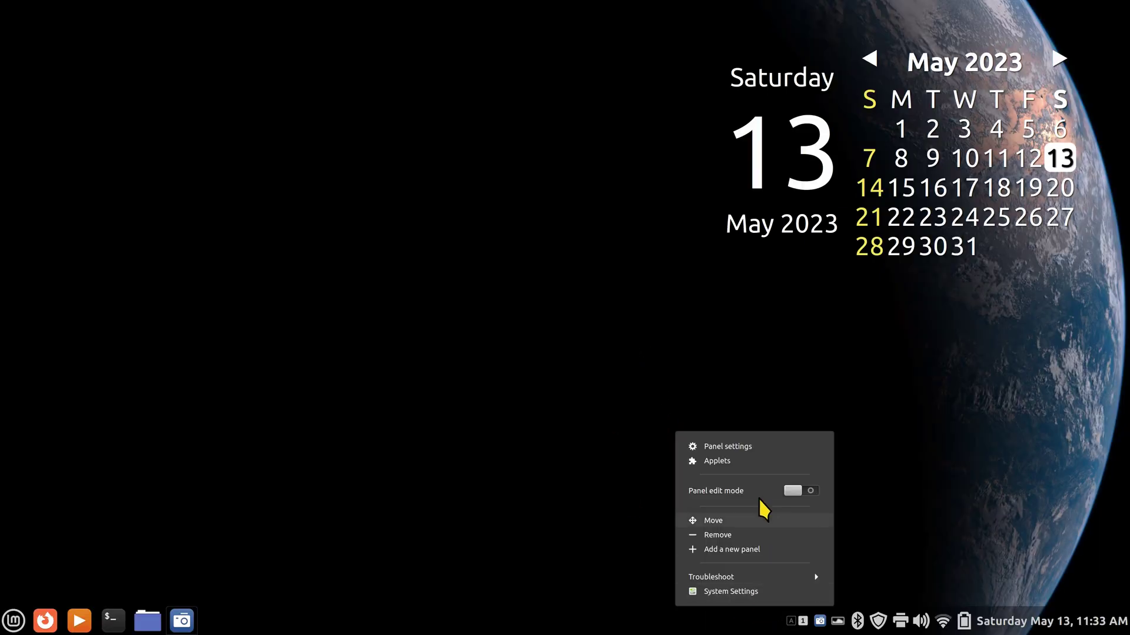
left_click(747, 460)
left_click(415, 242)
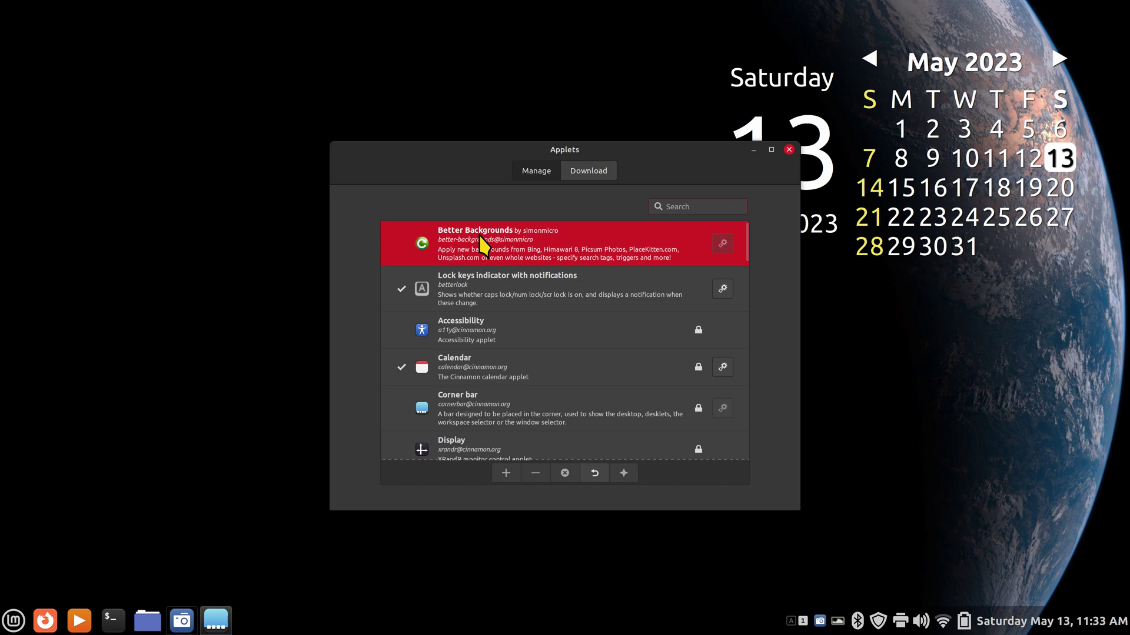
left_click(561, 473)
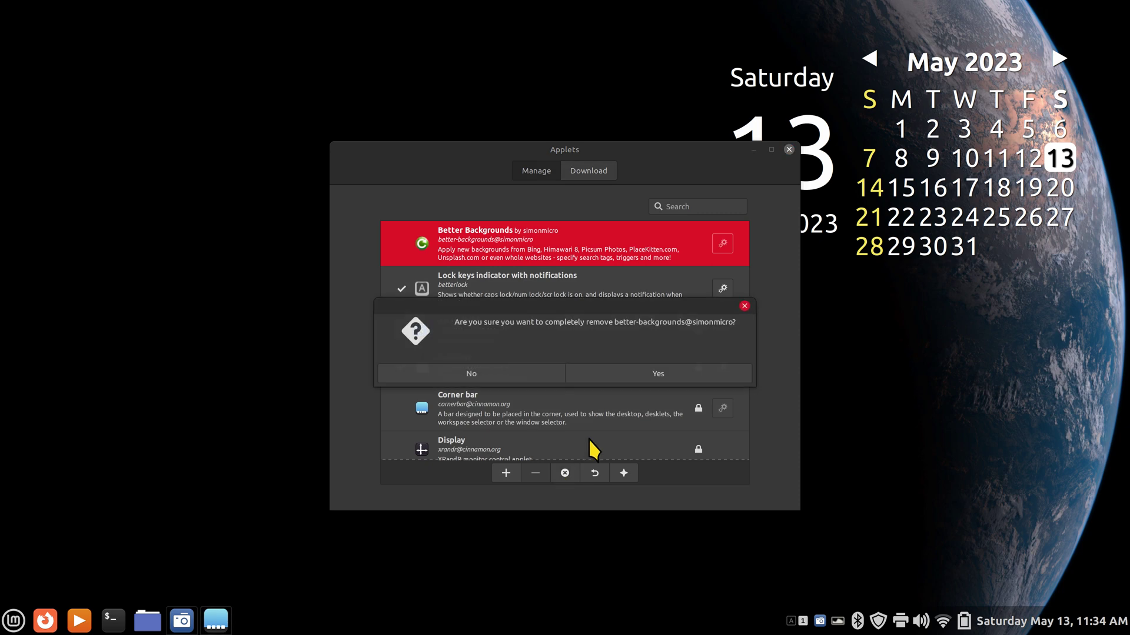
left_click(643, 374)
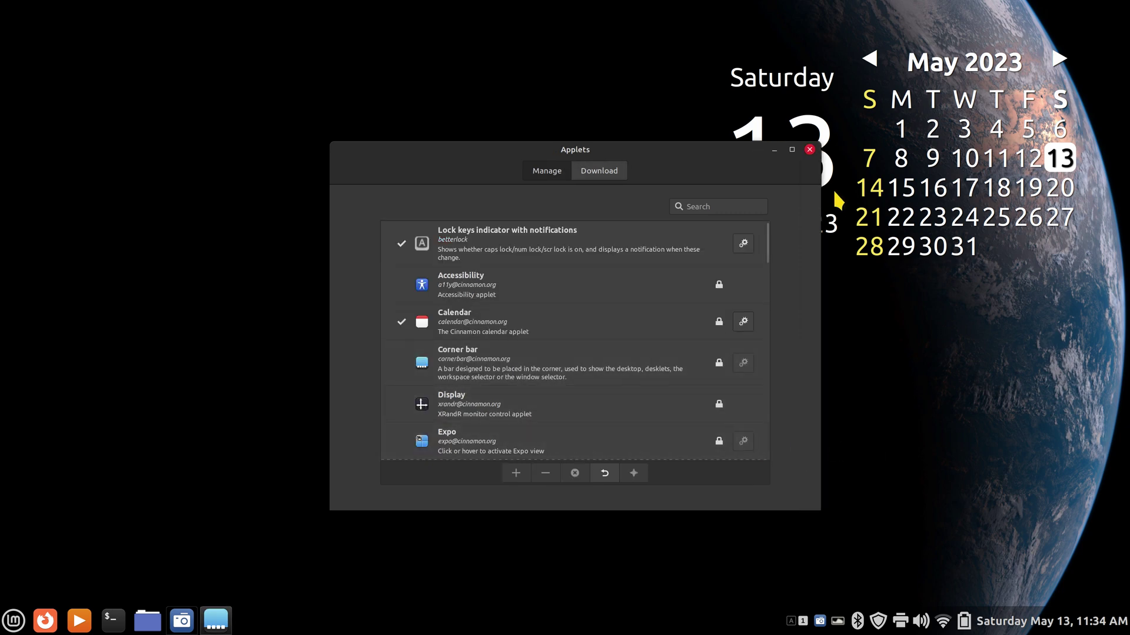
left_click(810, 151)
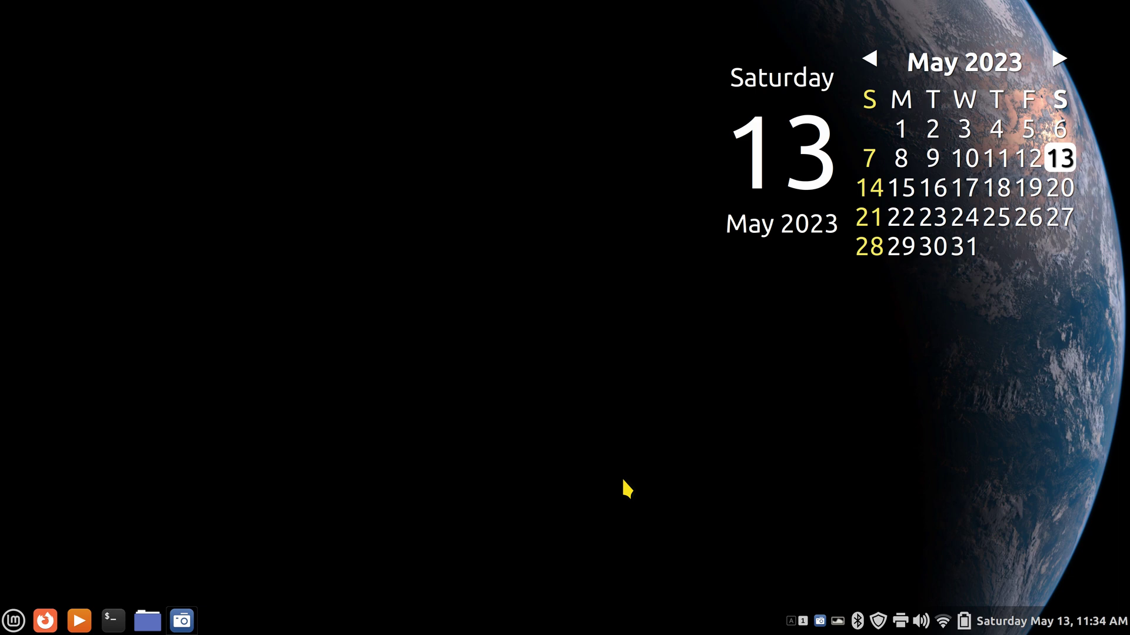
Step: Set the green Linux Mint Sele image from the Linux Mint collection as wallpaper, then close Backgrounds
right_click(482, 242)
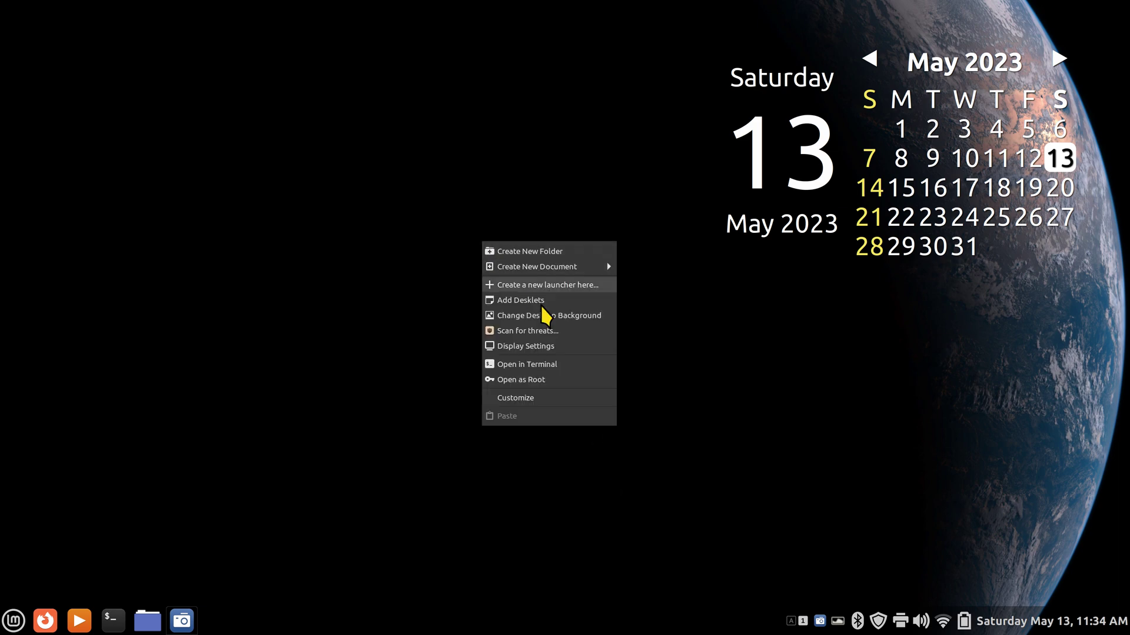
left_click(559, 317)
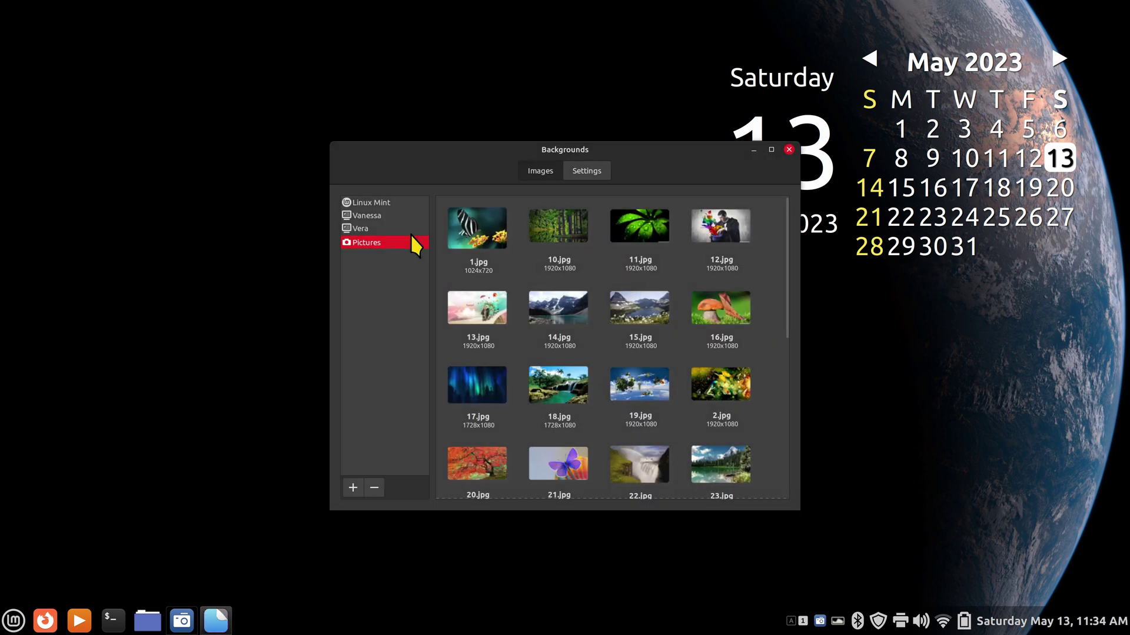
left_click(372, 202)
left_click(566, 308)
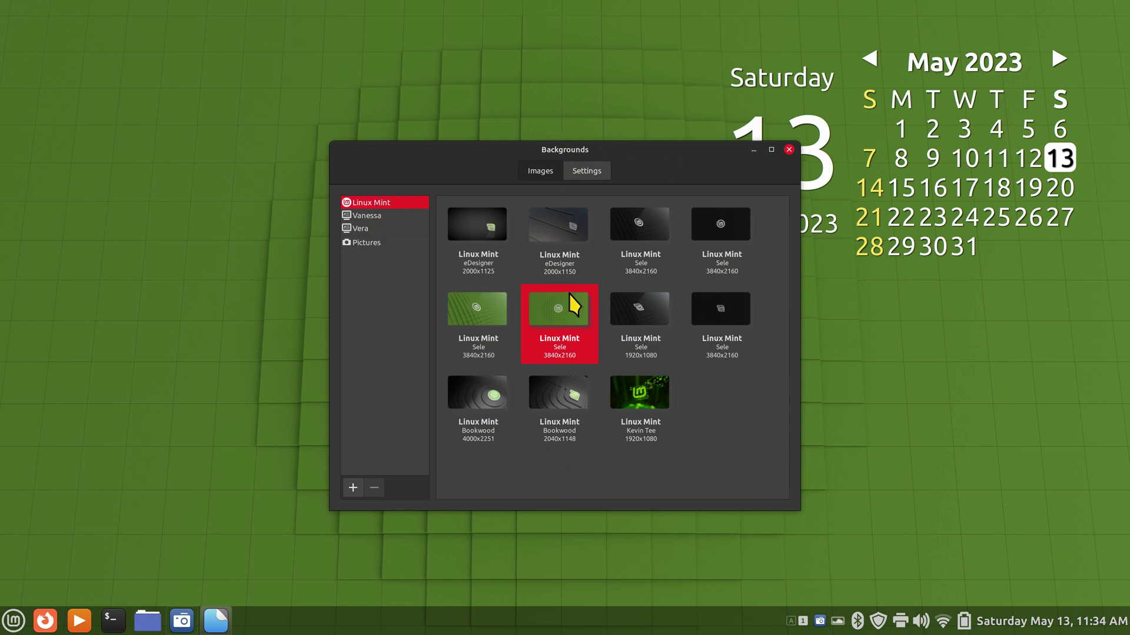
key("alt+F4")
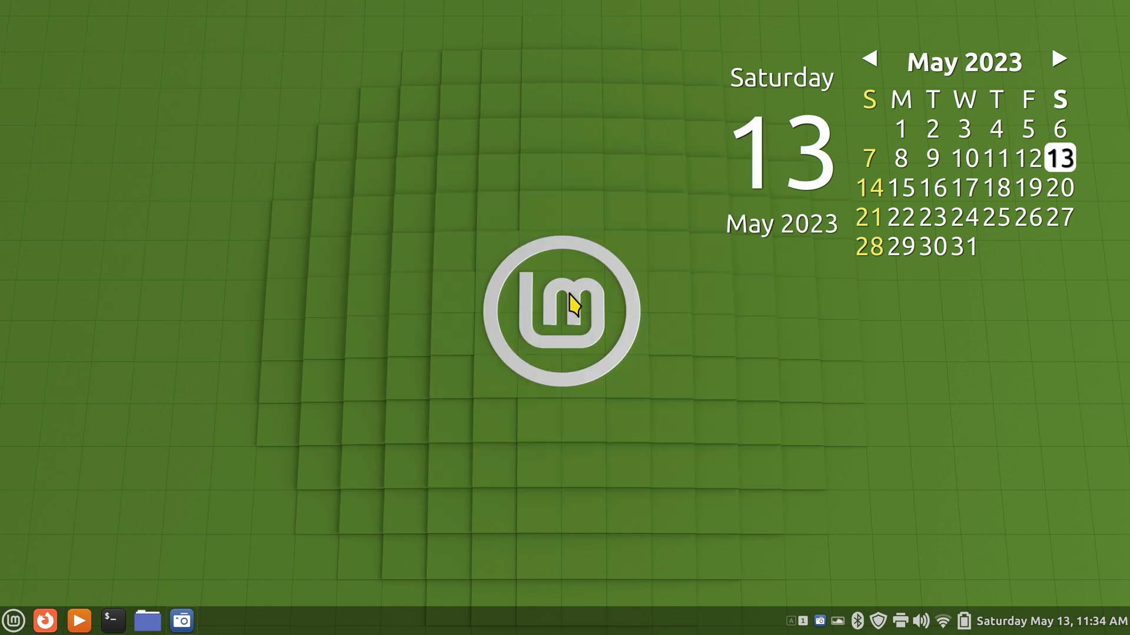